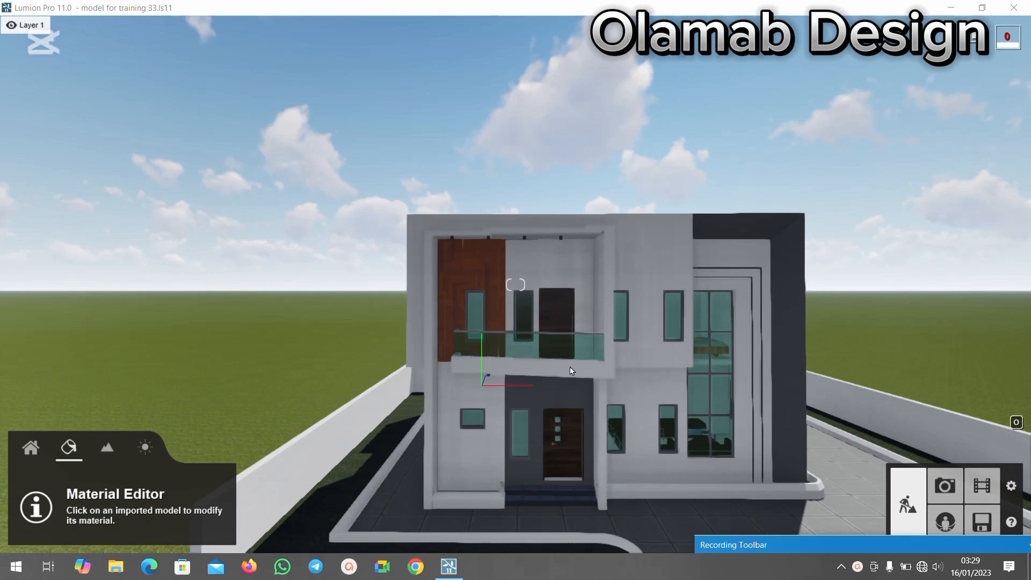
# Examine the house's front facade from near and far, including its walls, windows, doors and balcony.
pyautogui.click(580, 332)
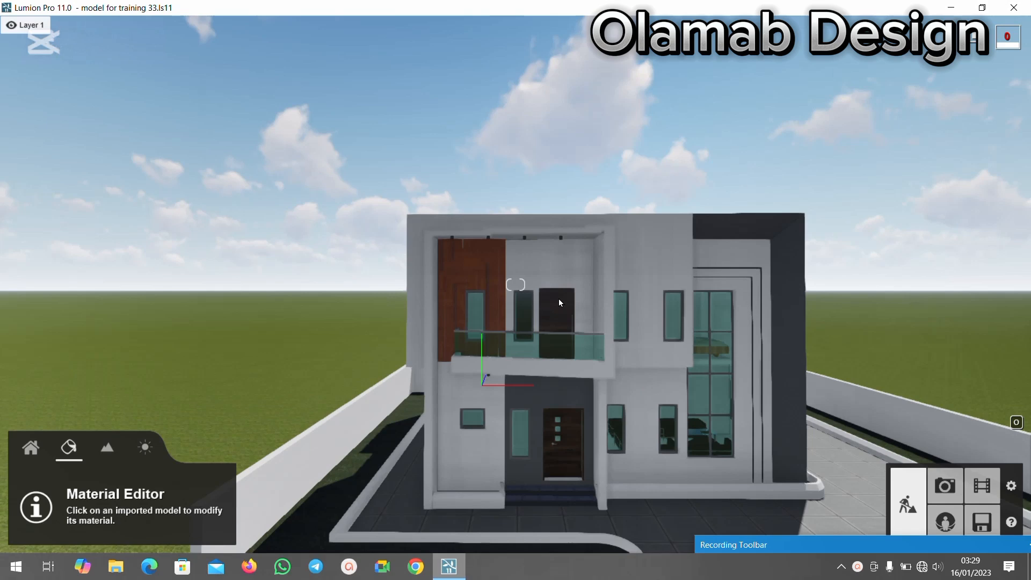
pyautogui.press('s')
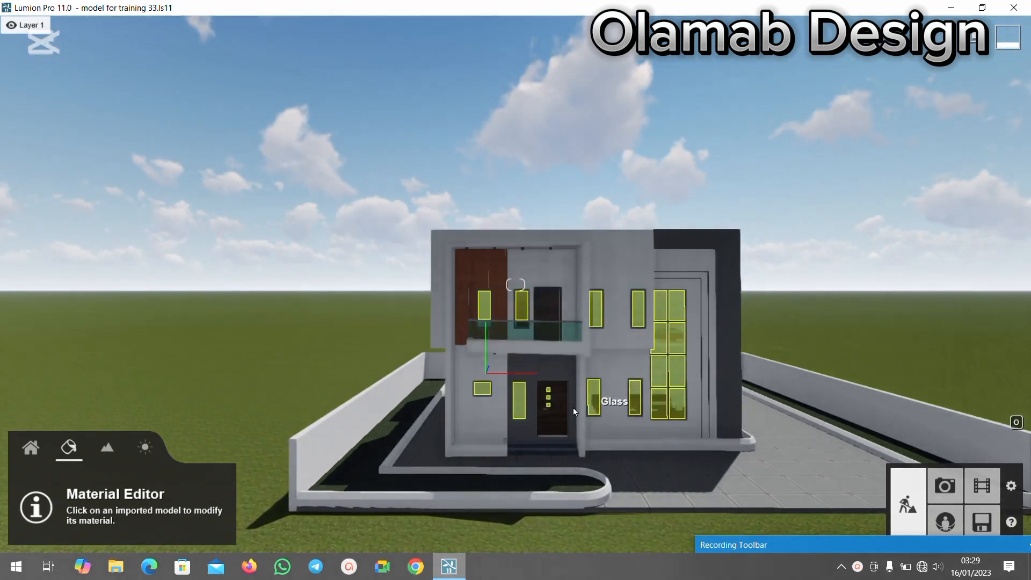
pyautogui.press('w')
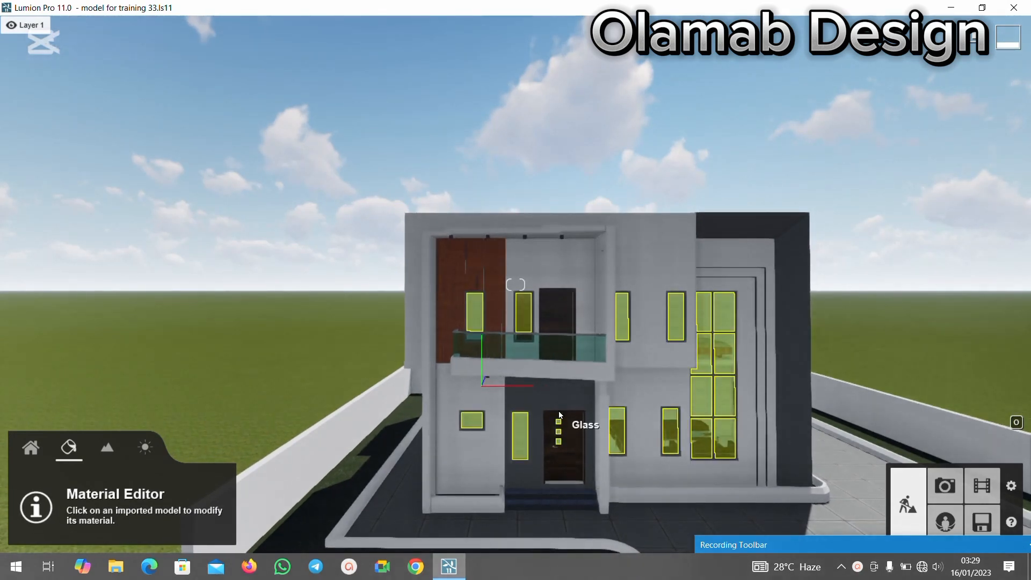
pyautogui.press('w')
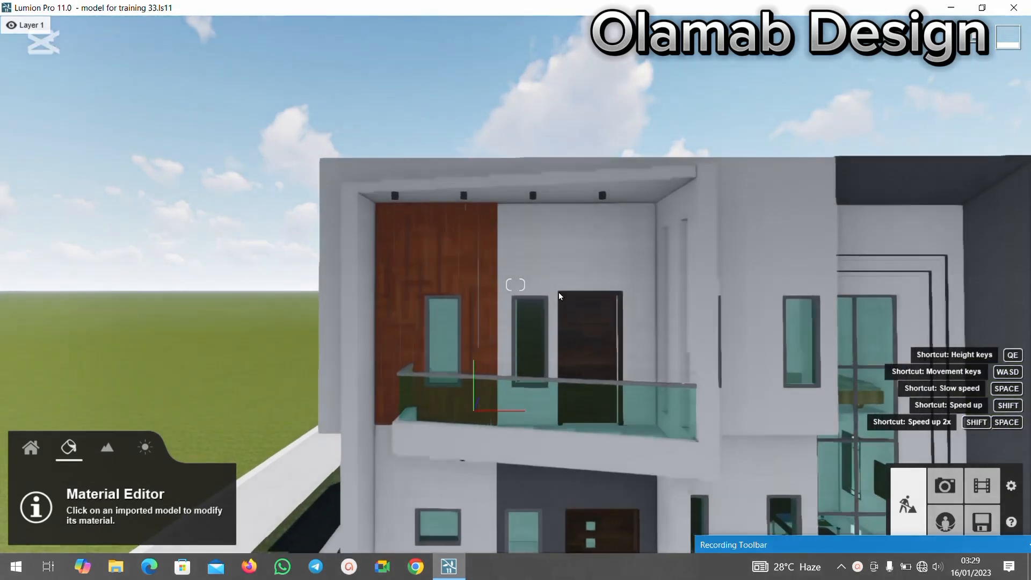
pyautogui.press('w')
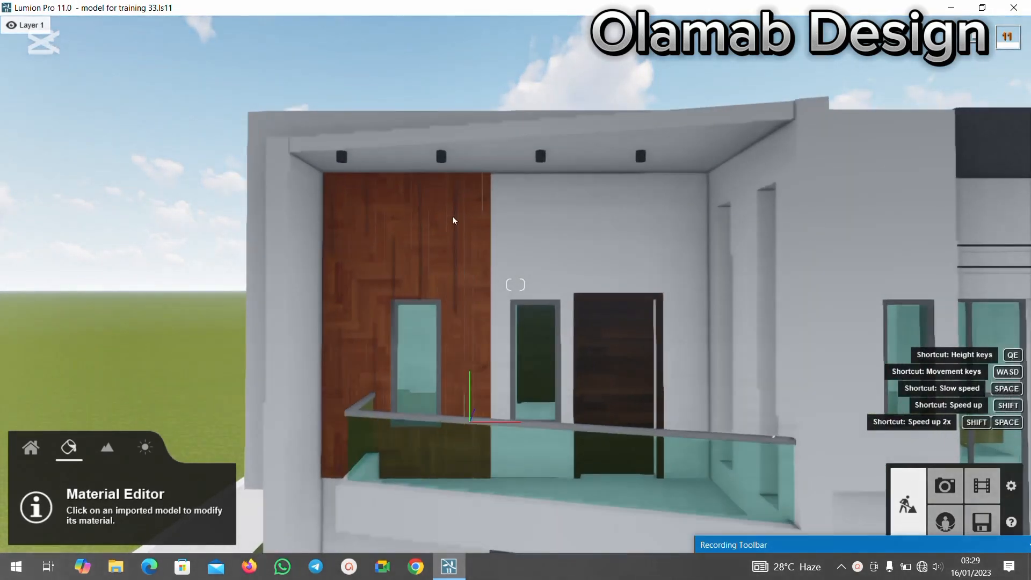
pyautogui.press('s')
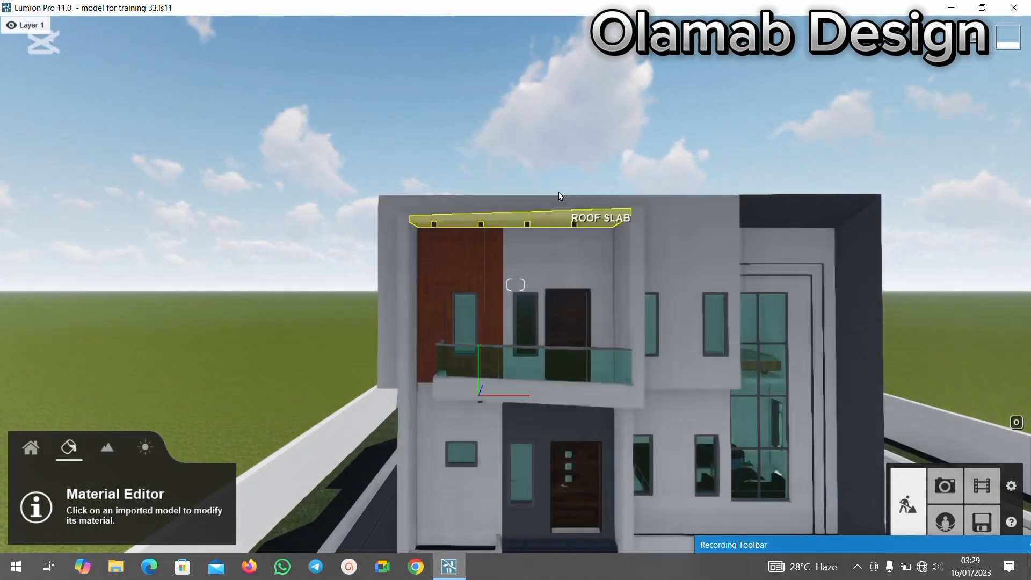
pyautogui.press('w')
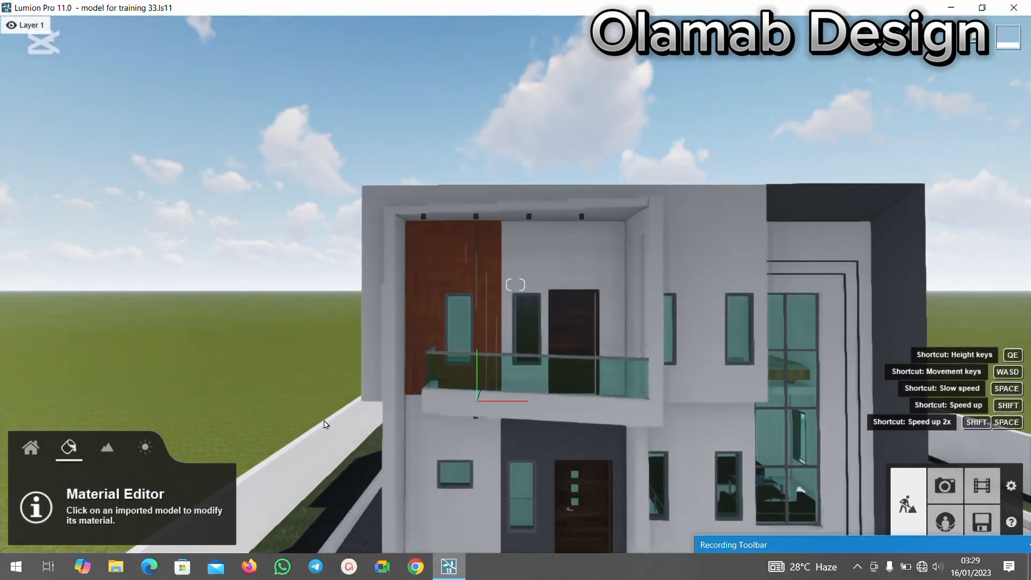
pyautogui.press('s')
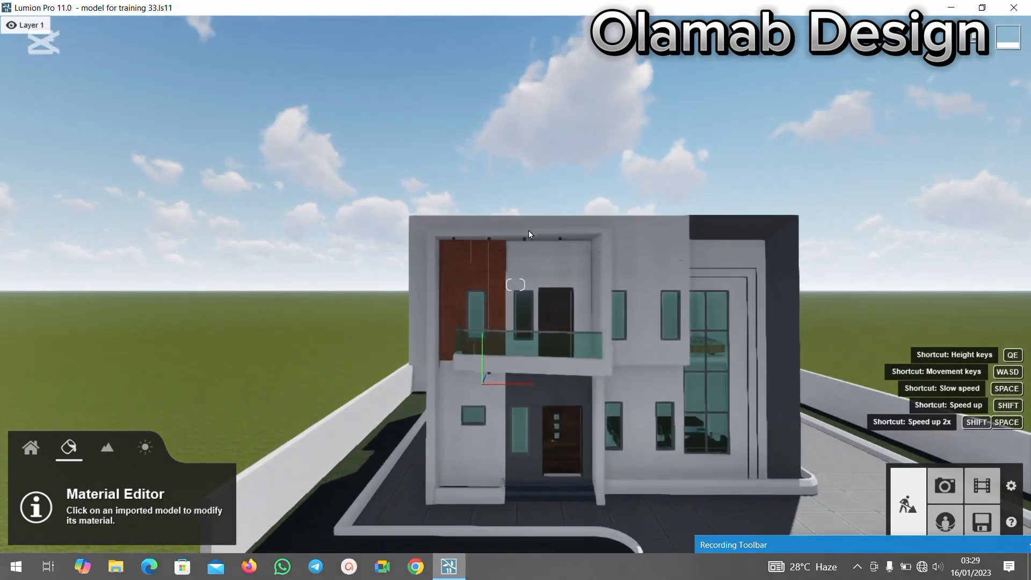
pyautogui.press('w')
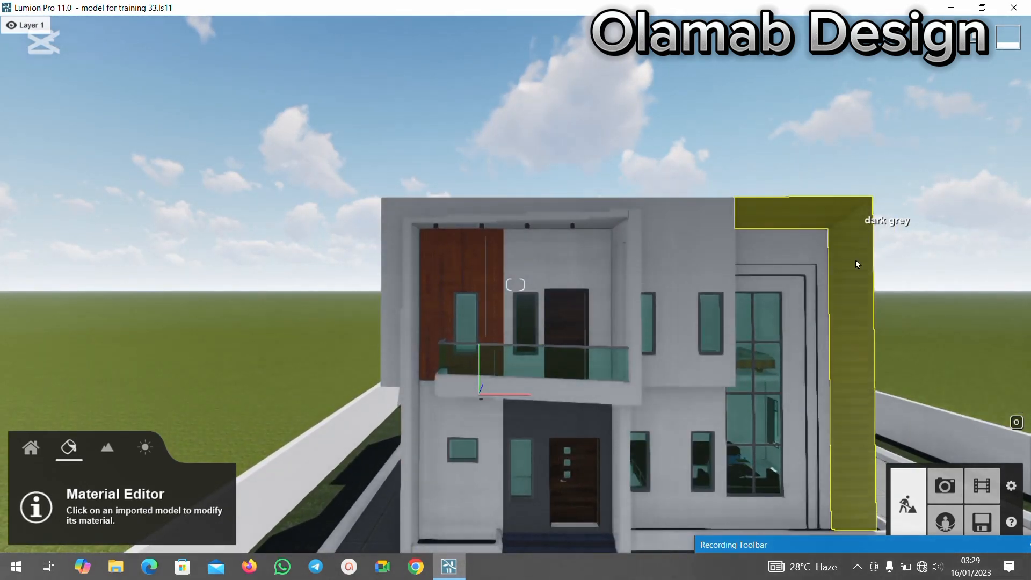
pyautogui.press('s')
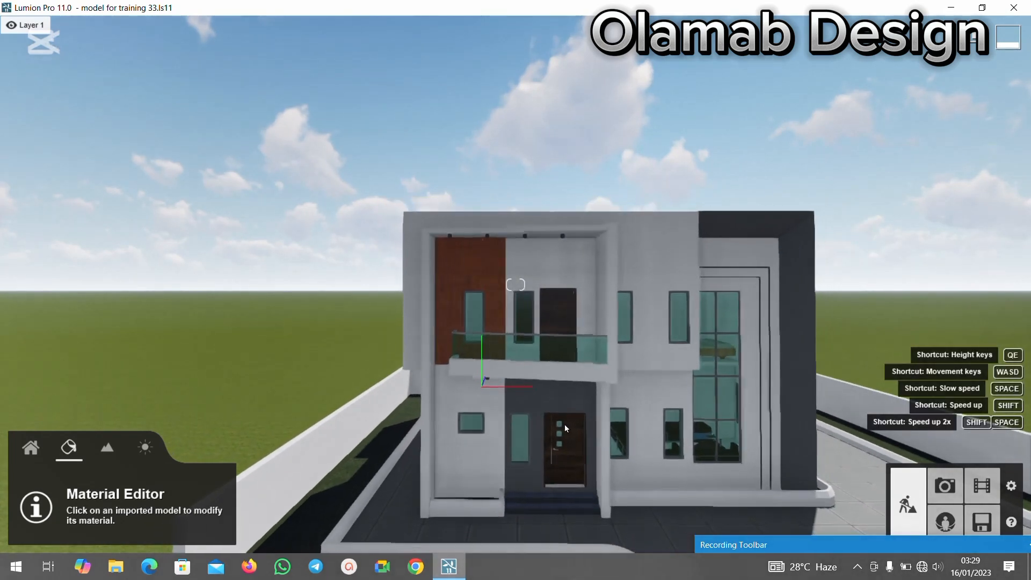
pyautogui.press('w')
pyautogui.press('s')
pyautogui.press('w')
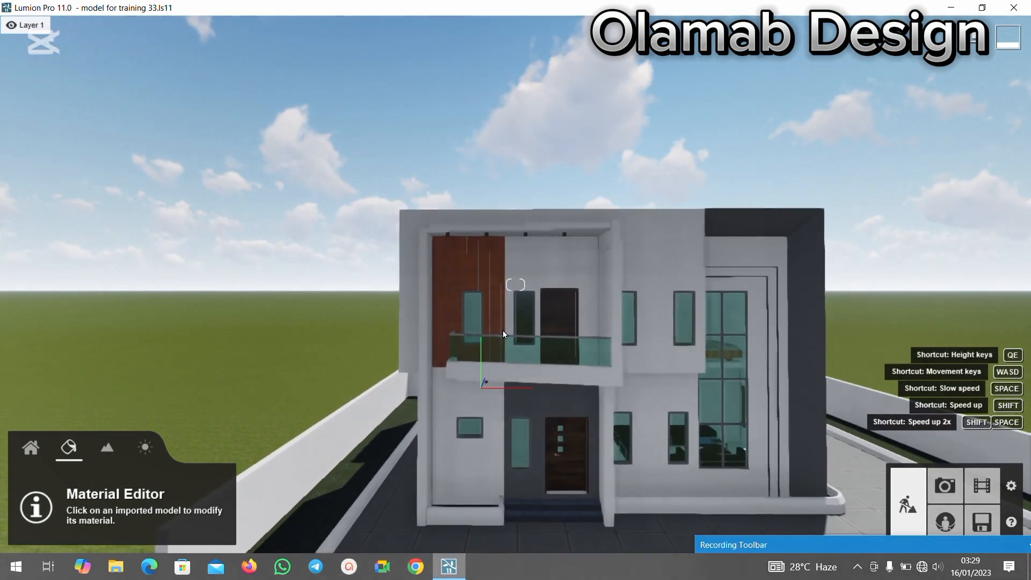
pyautogui.press('s')
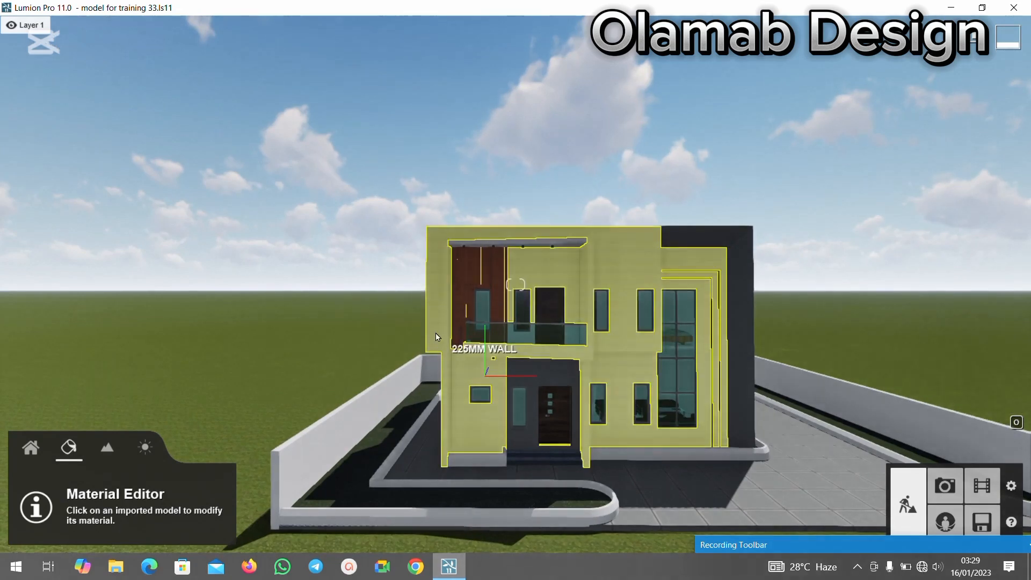
pyautogui.press('s')
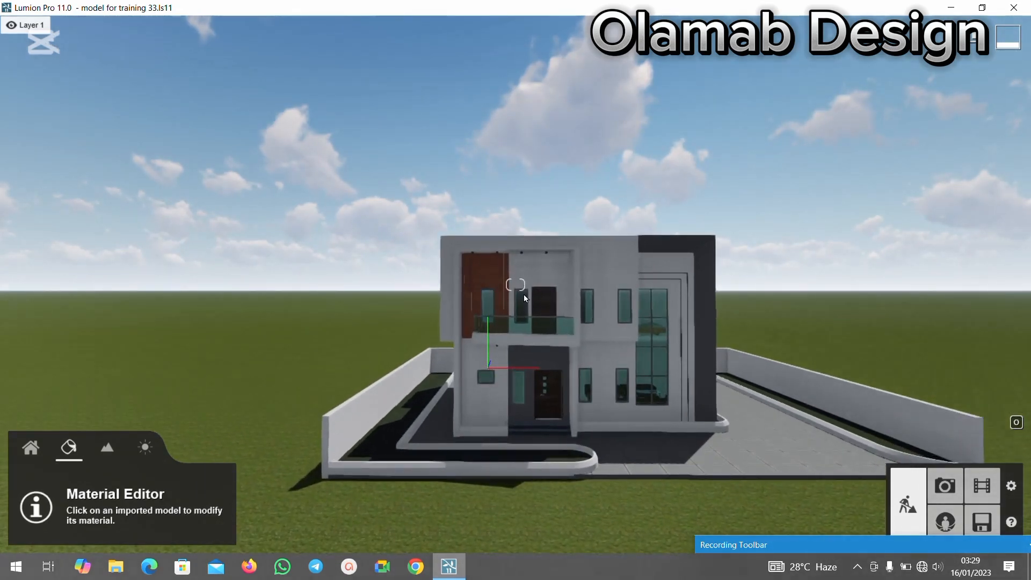
# Try the indoor glass material Milky Glass 002 on the balcony's glass hand rail.
pyautogui.press('w')
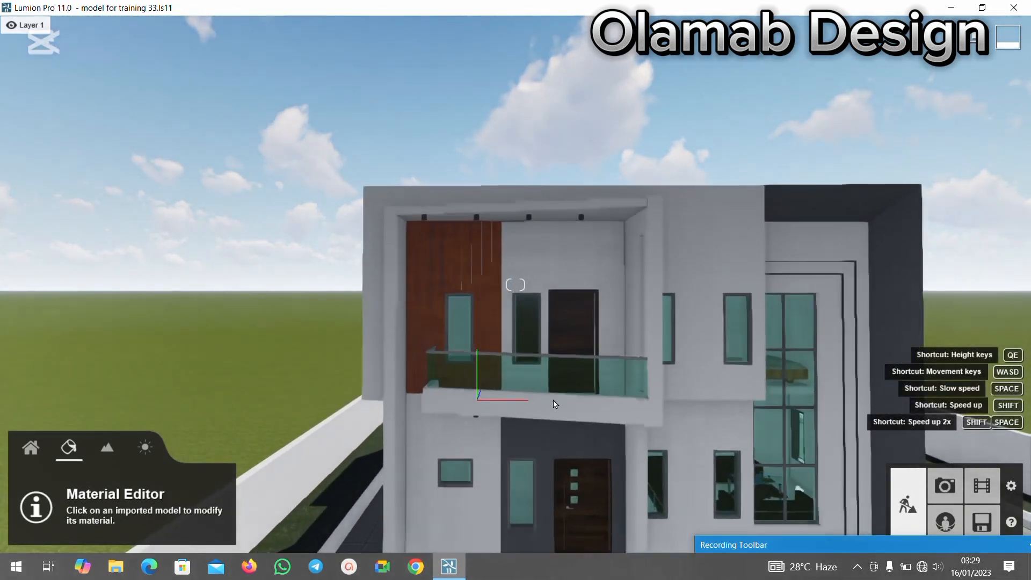
pyautogui.press('w')
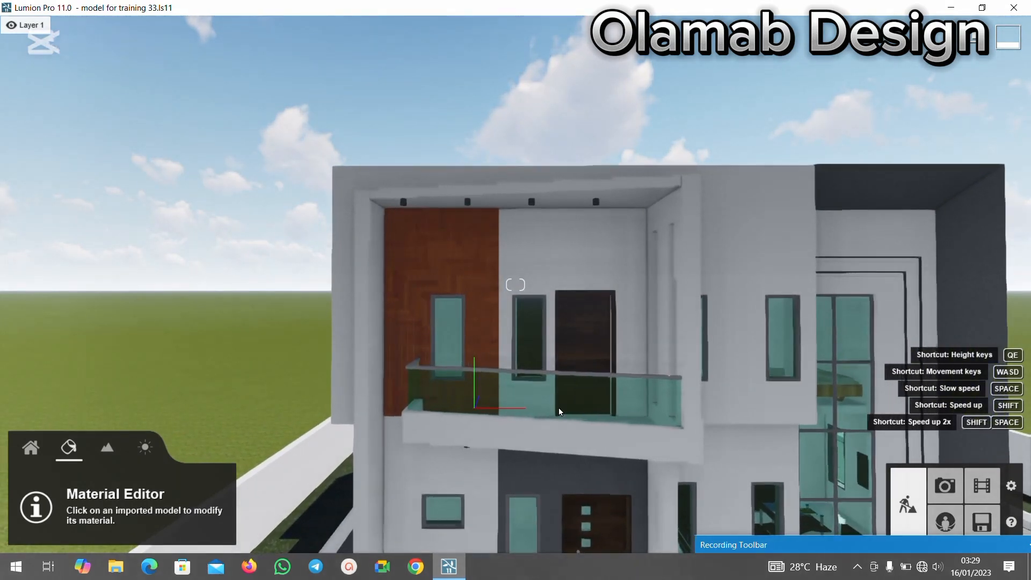
pyautogui.click(590, 399)
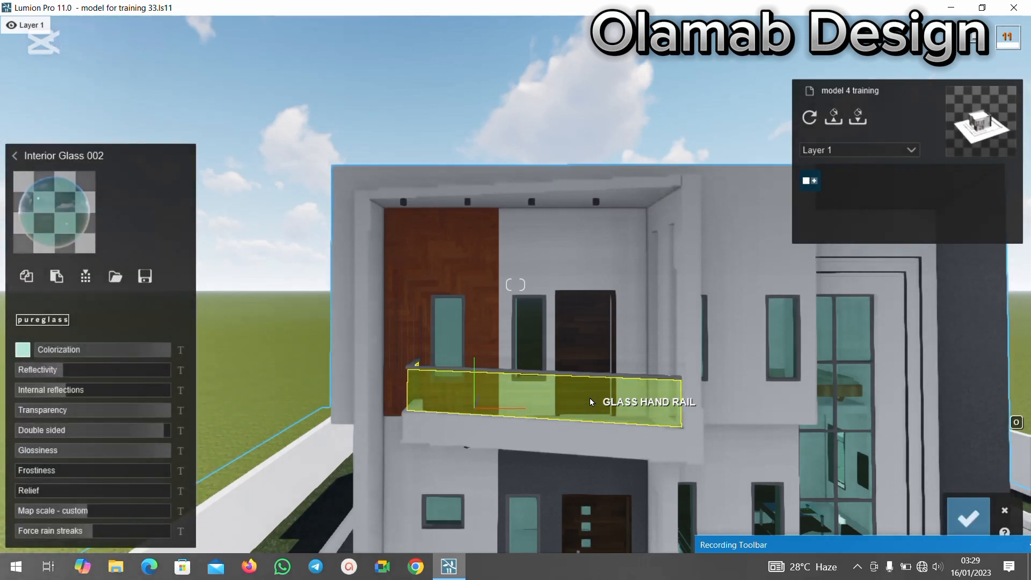
pyautogui.click(41, 212)
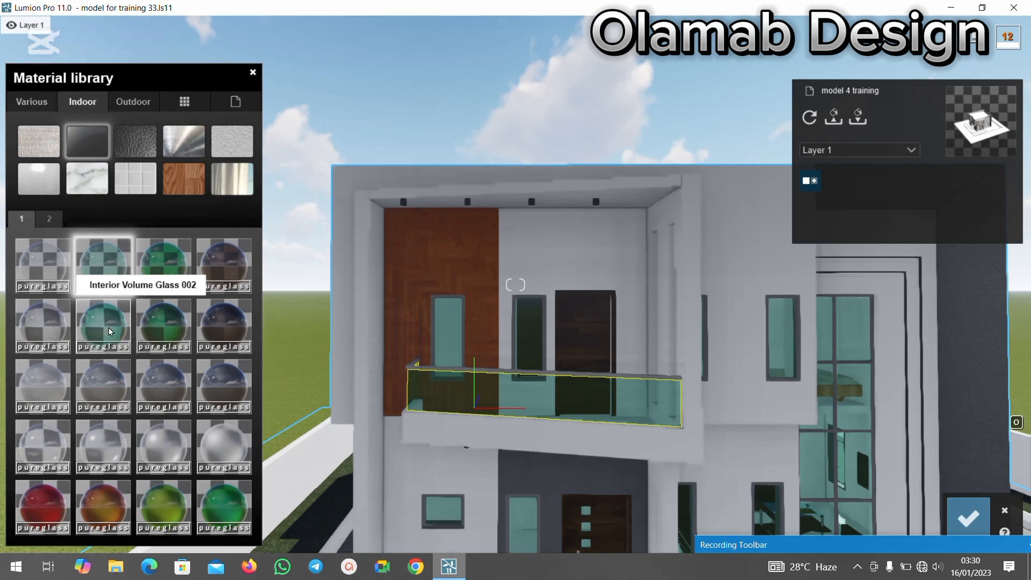
pyautogui.click(107, 375)
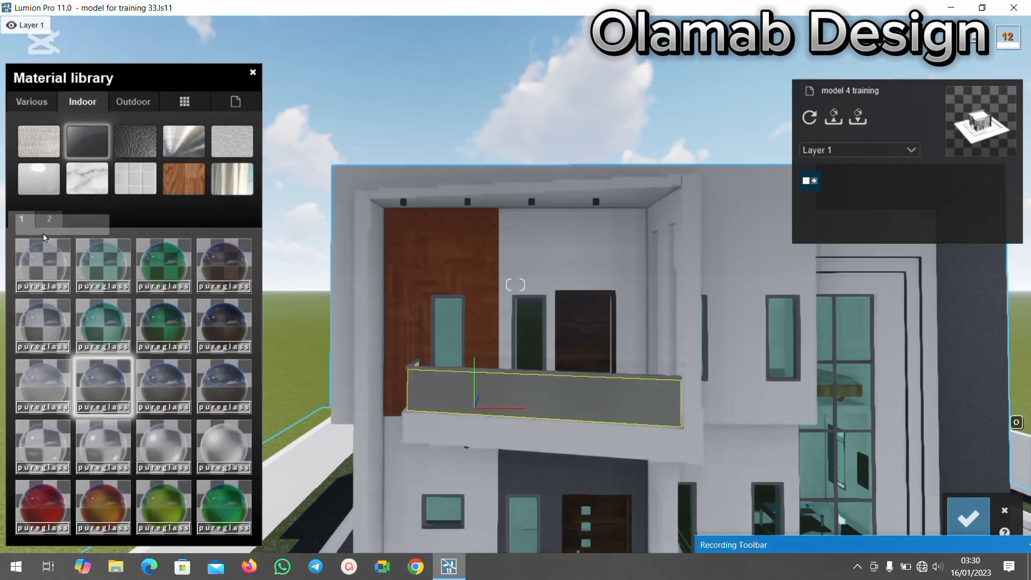
pyautogui.click(105, 375)
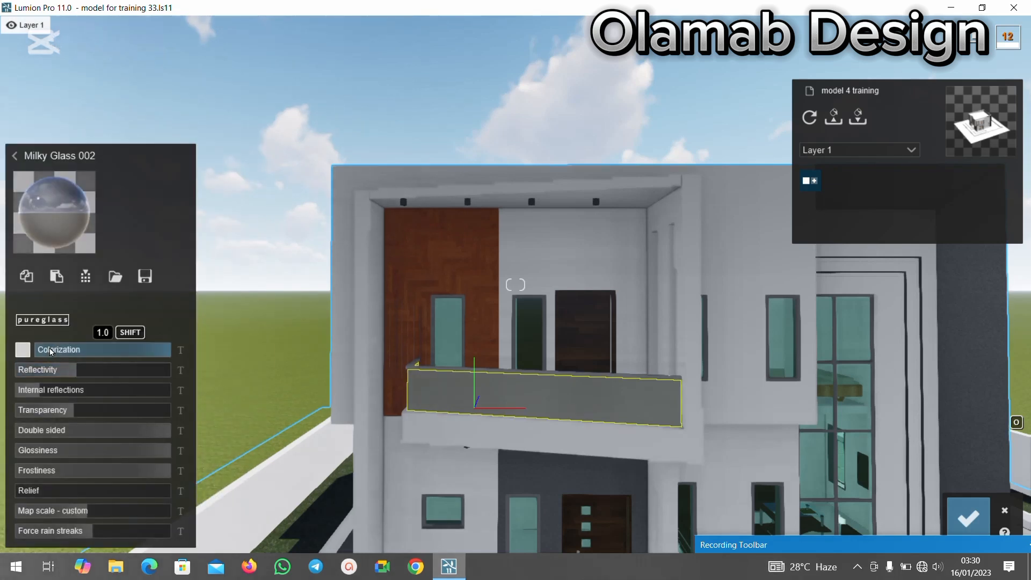
# Try a colorization of 0.1 with a near-white tint on the hand rail's milky glass.
pyautogui.moveTo(109, 352); pyautogui.dragTo(44, 350)
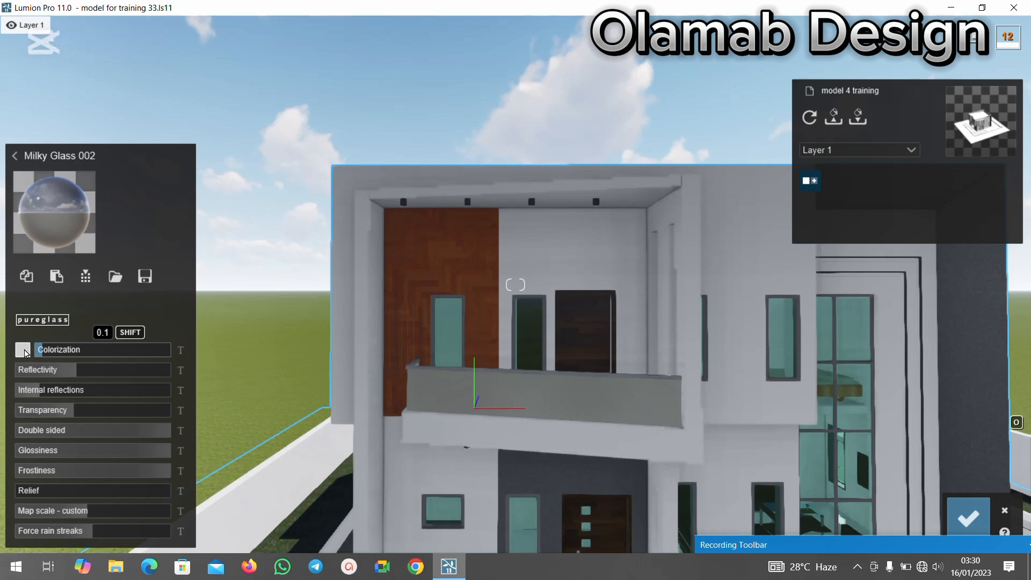
pyautogui.click(23, 350)
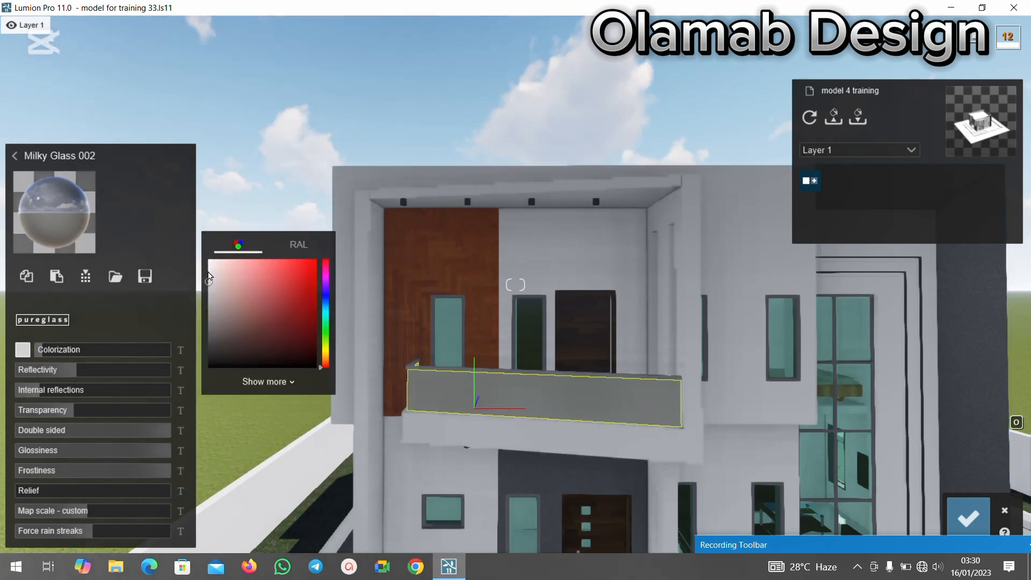
pyautogui.click(213, 268)
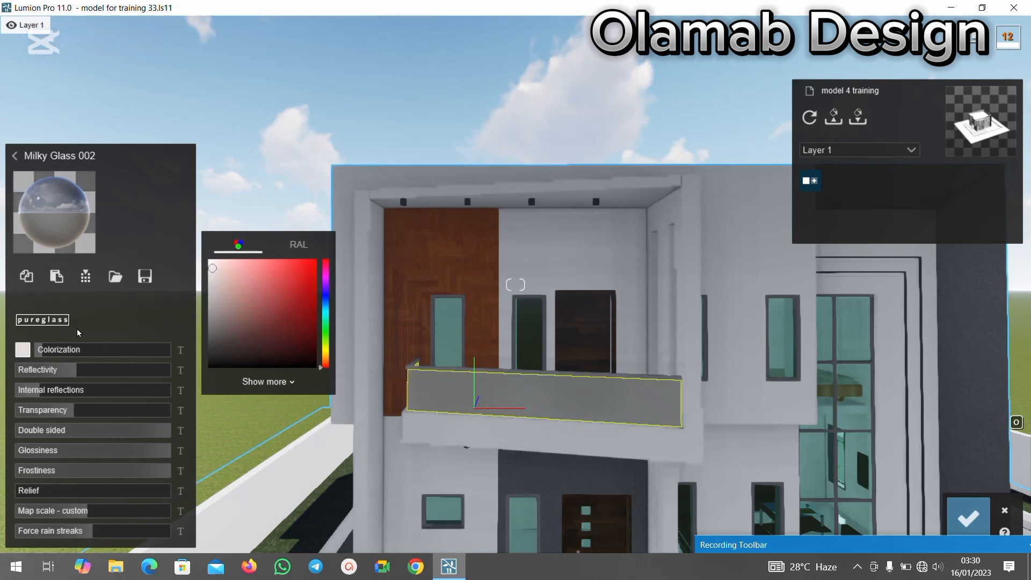
# Apply Interior Glass 001 to the balcony's glass hand rail, test a low colorization, and set it to 1.0.
pyautogui.click(54, 217)
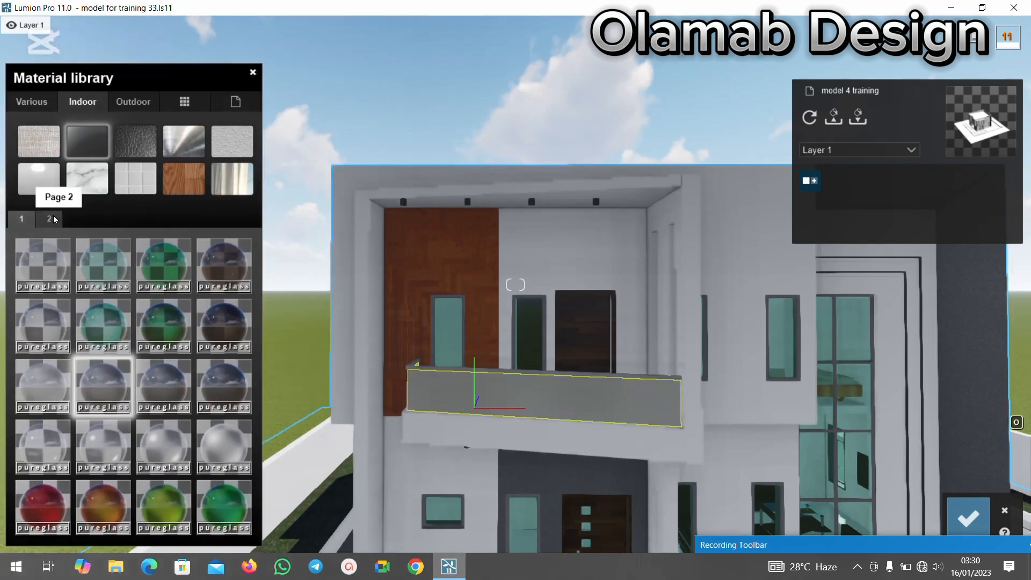
pyautogui.click(47, 269)
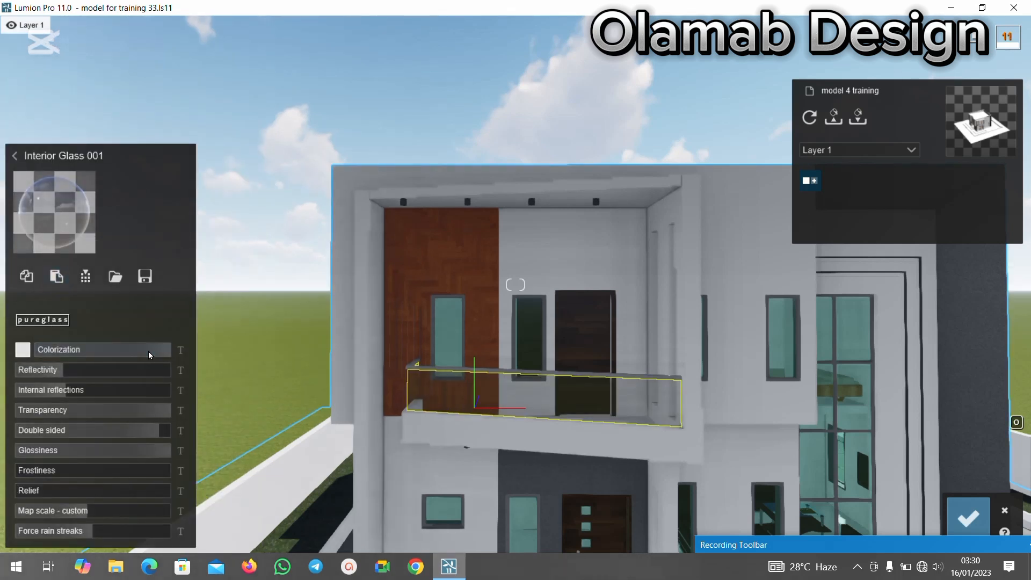
pyautogui.moveTo(148, 351); pyautogui.dragTo(86, 349)
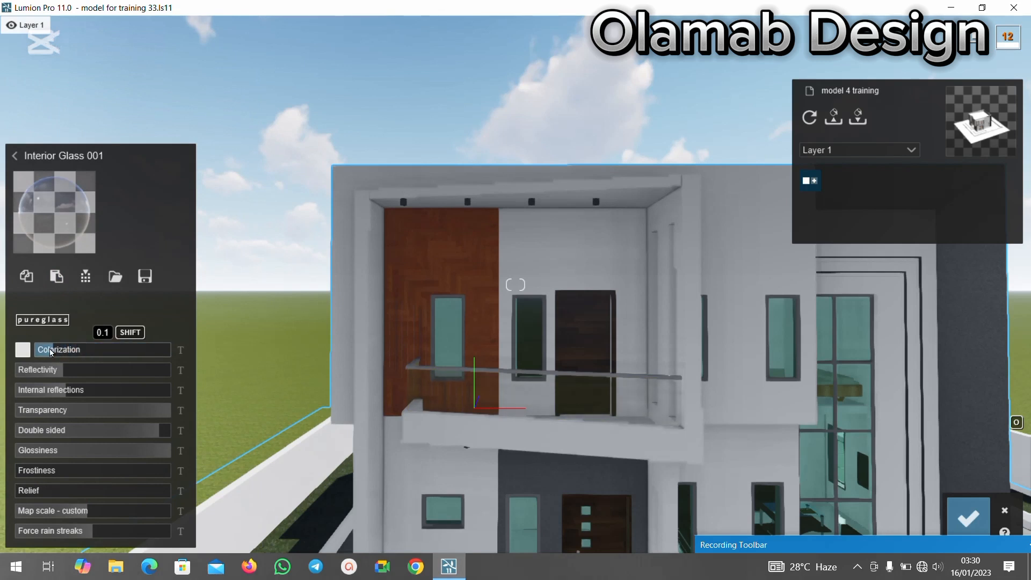
pyautogui.moveTo(51, 350); pyautogui.dragTo(180, 353)
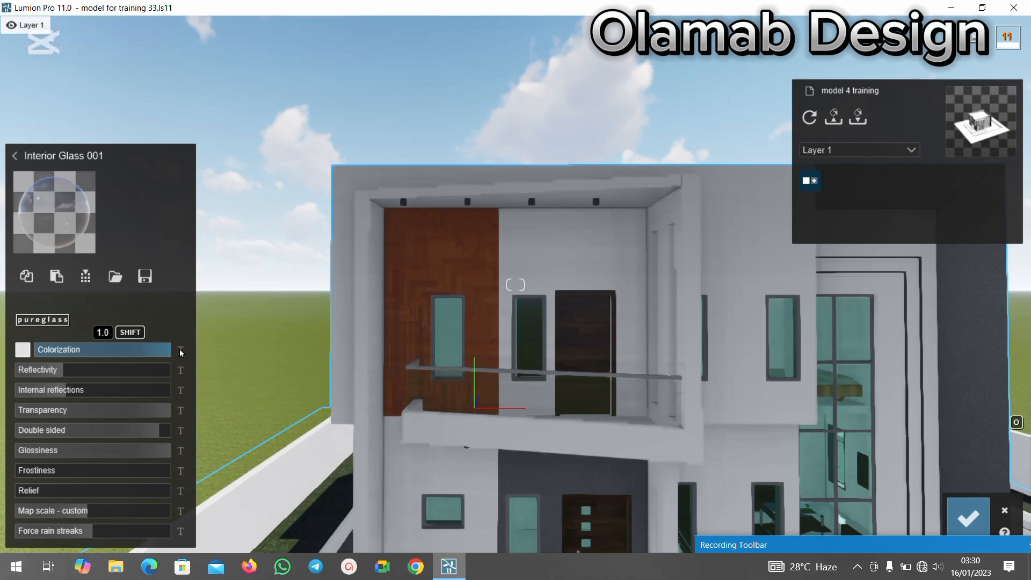
# Test a red tint on the hand rail's glass, settle on a near-white tint, and save the material changes.
pyautogui.click(23, 350)
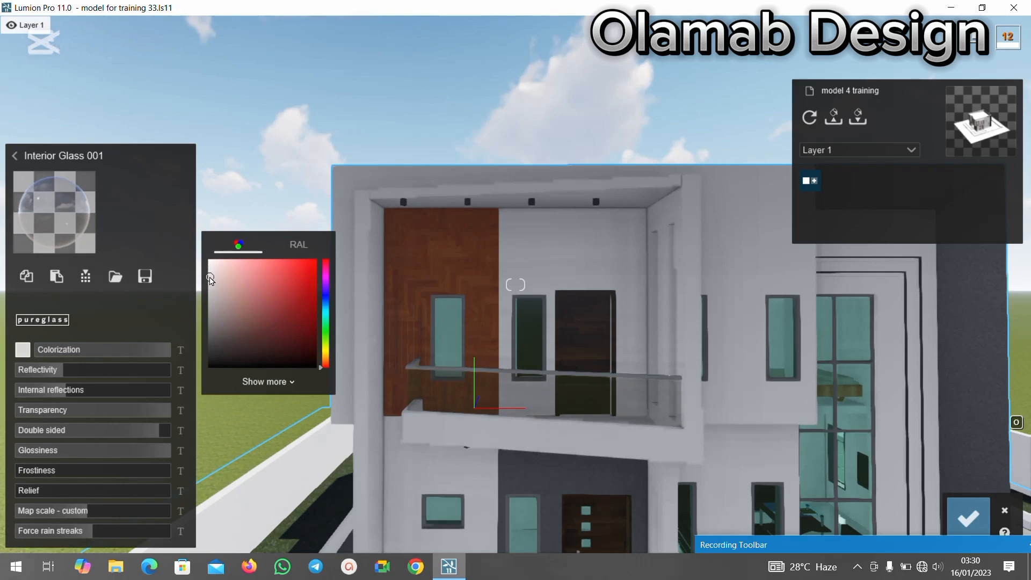
pyautogui.moveTo(211, 300); pyautogui.dragTo(240, 352)
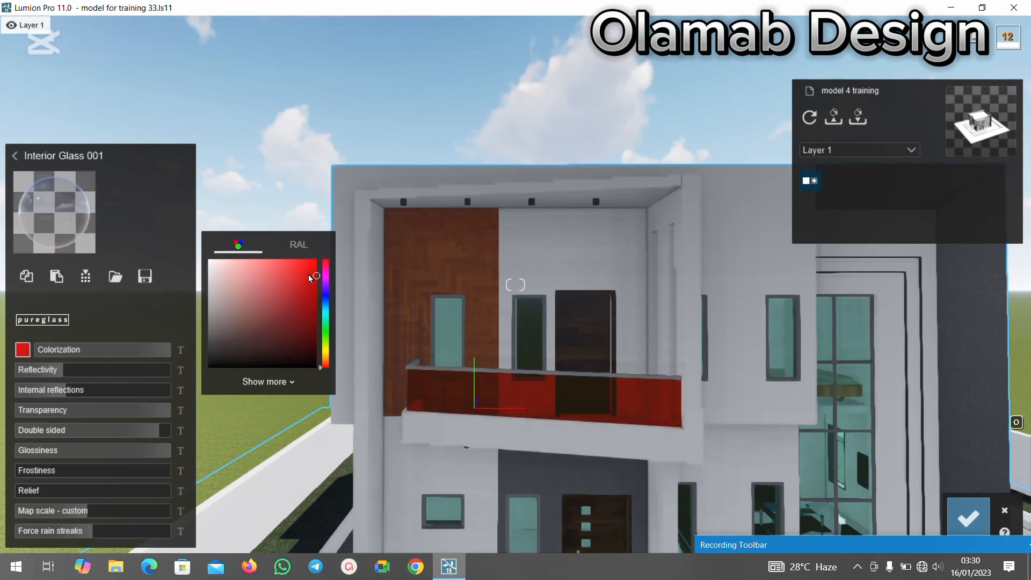
pyautogui.moveTo(310, 277); pyautogui.dragTo(217, 276)
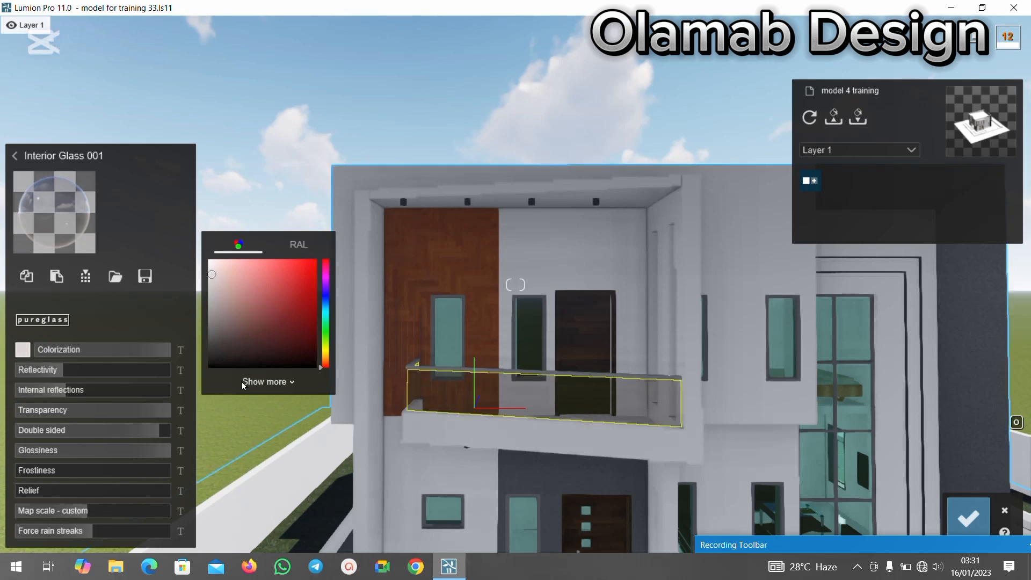
pyautogui.moveTo(70, 393)
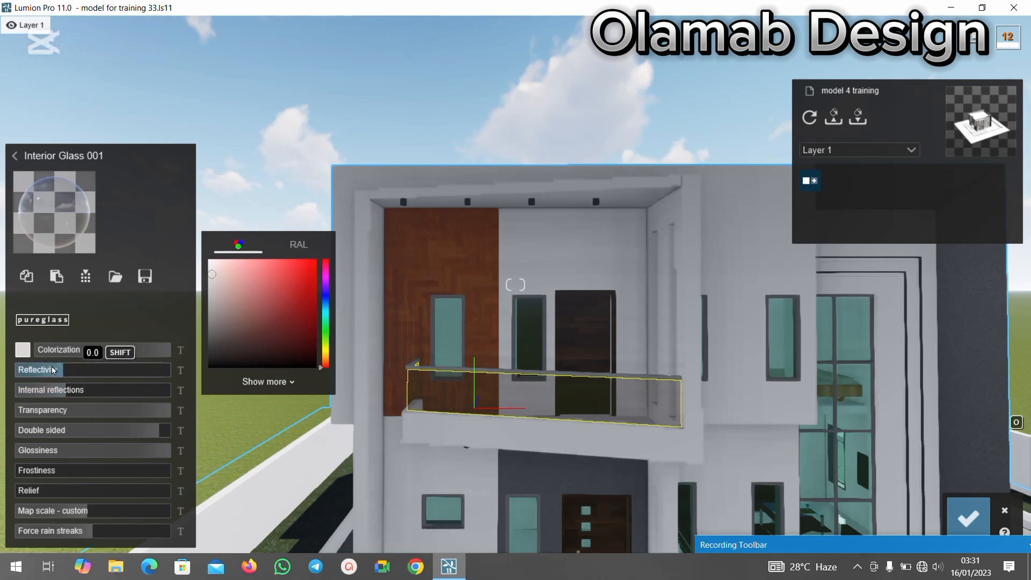
pyautogui.moveTo(163, 352)
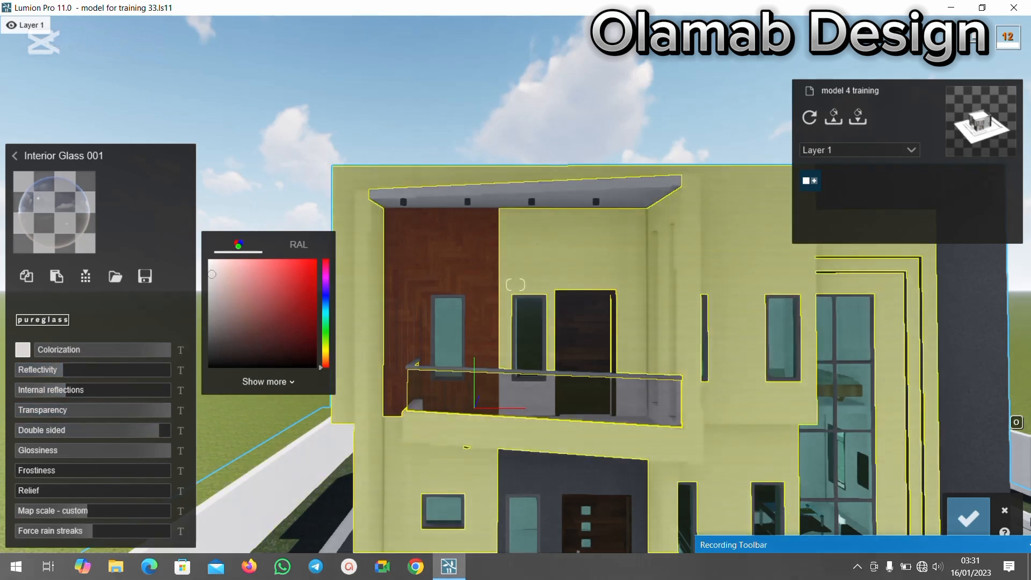
pyautogui.click(967, 517)
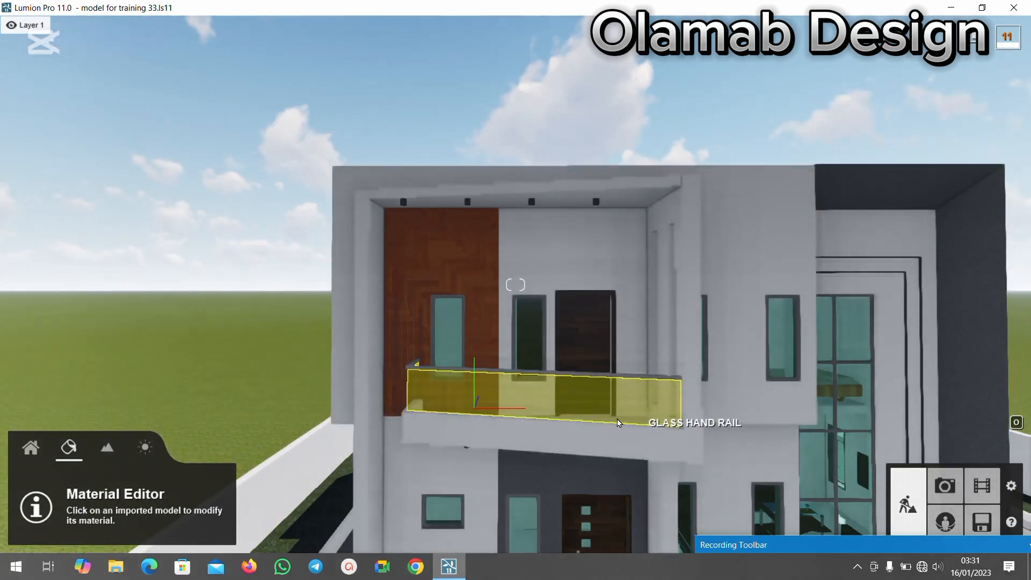
# Apply the indoor metal material Aluminium to the balcony's rail profile.
pyautogui.scroll(3, 537, 383)
pyautogui.scroll(-2, 443, 413)
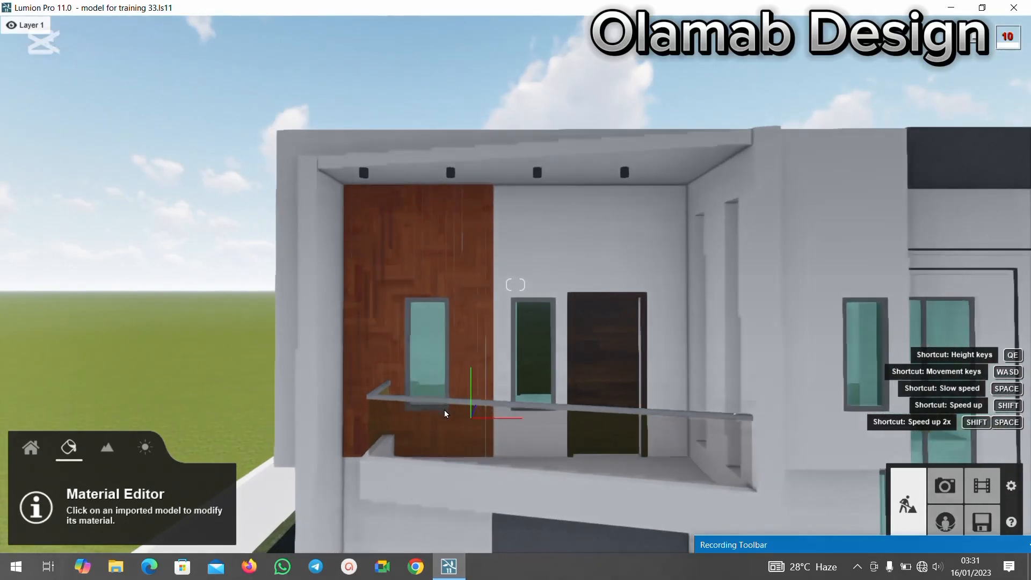
pyautogui.scroll(4, 444, 411)
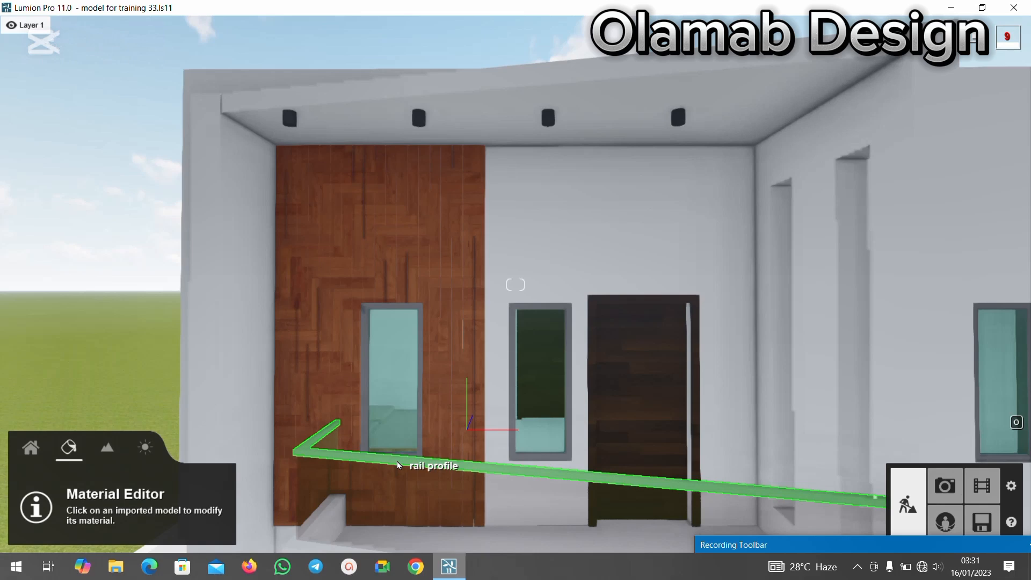
pyautogui.click(398, 462)
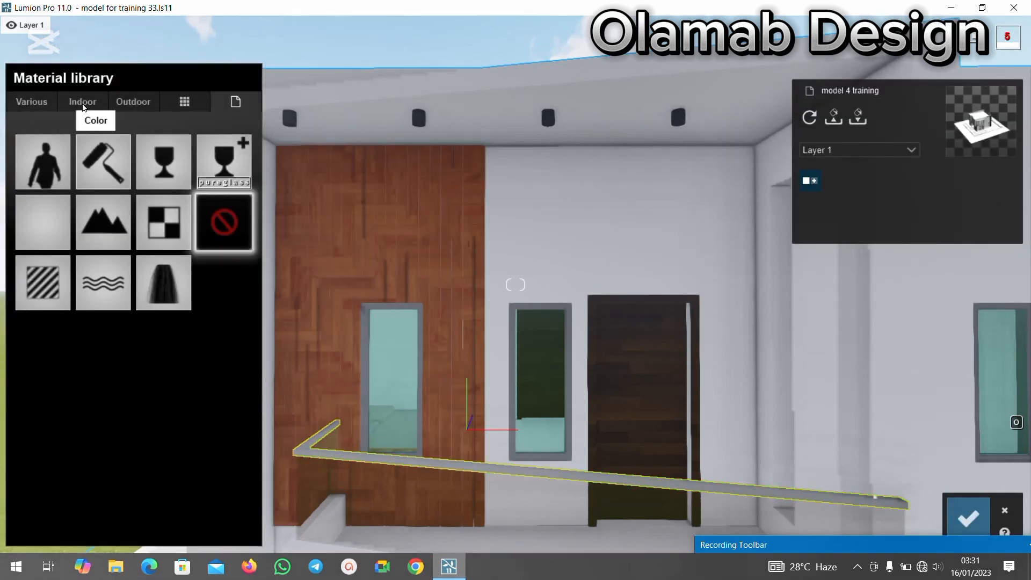
pyautogui.click(123, 105)
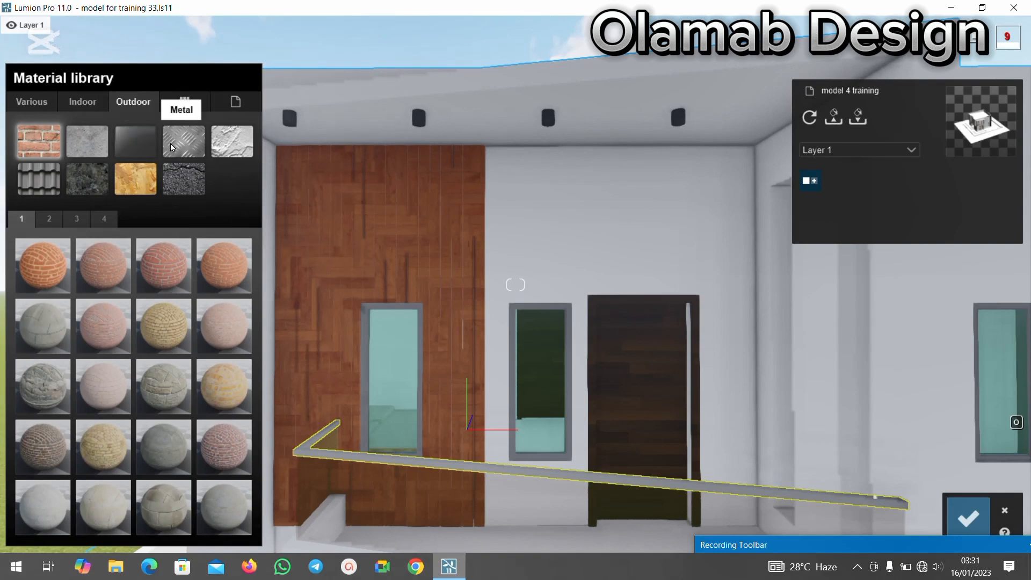
pyautogui.click(83, 102)
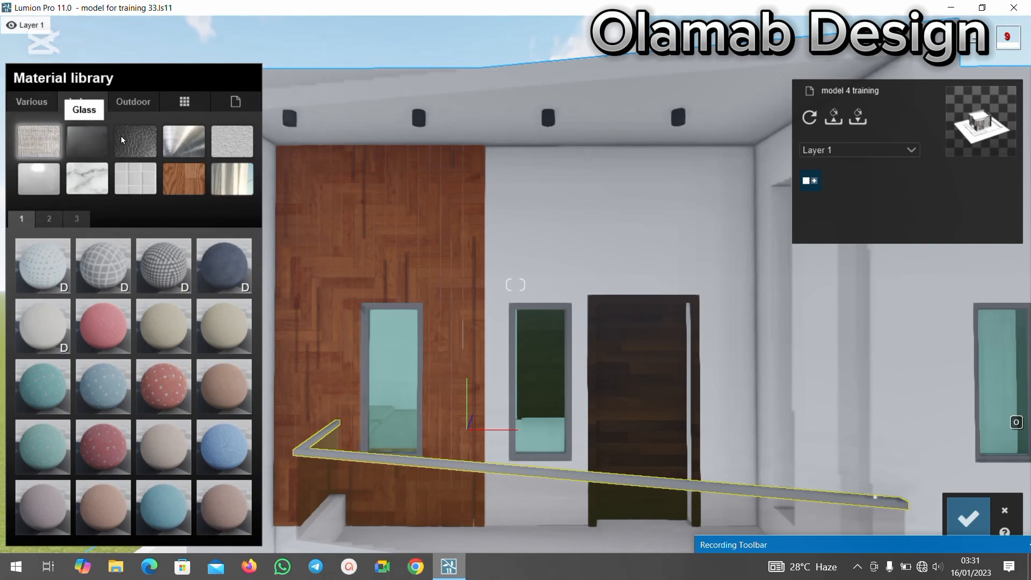
pyautogui.click(179, 145)
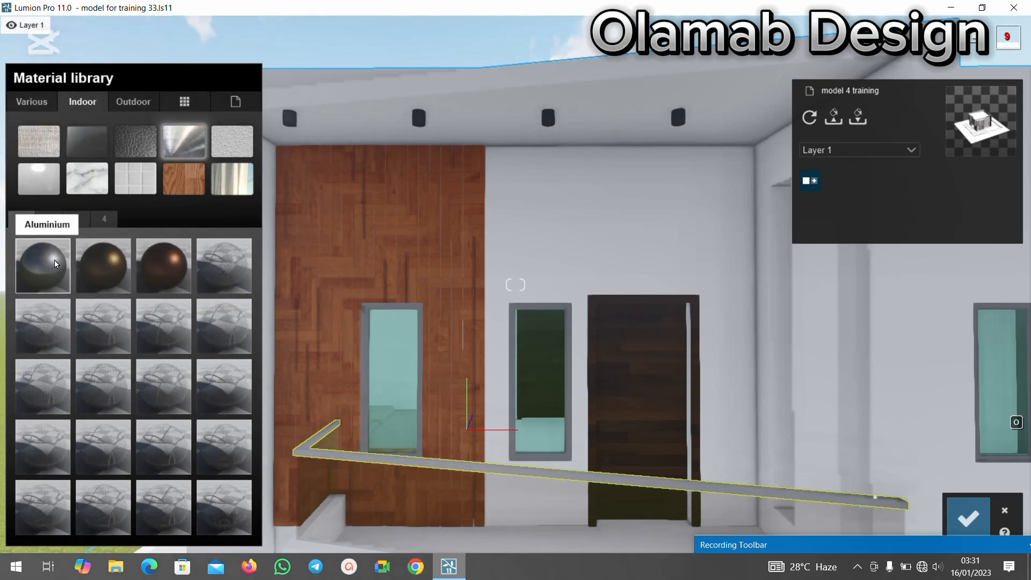
pyautogui.click(47, 224)
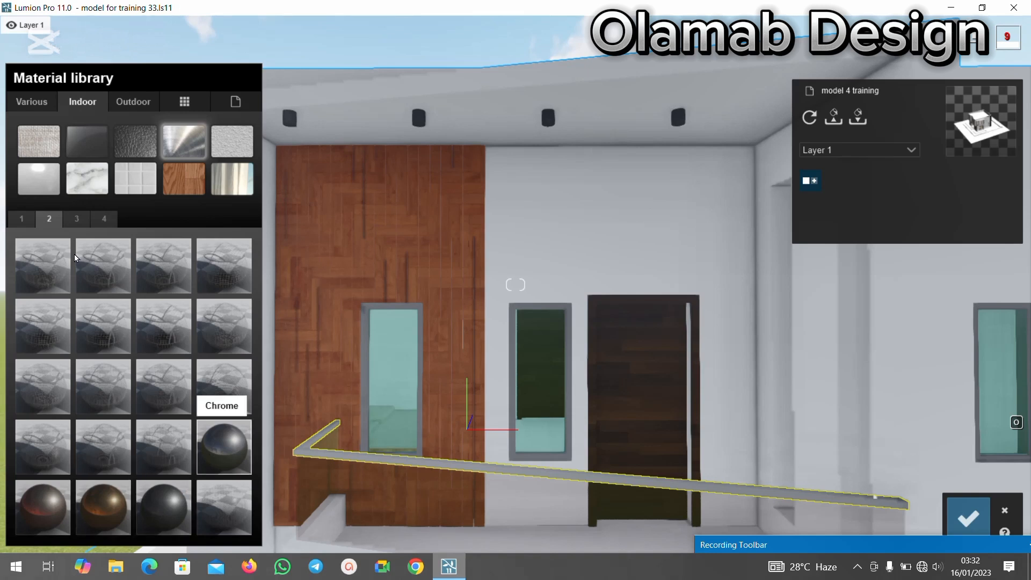
pyautogui.click(80, 219)
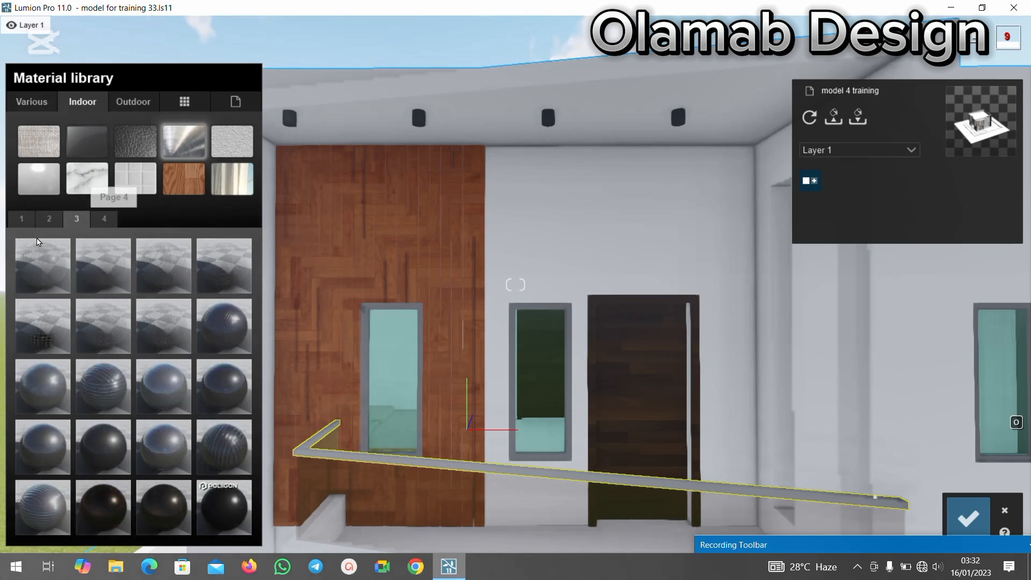
pyautogui.click(21, 219)
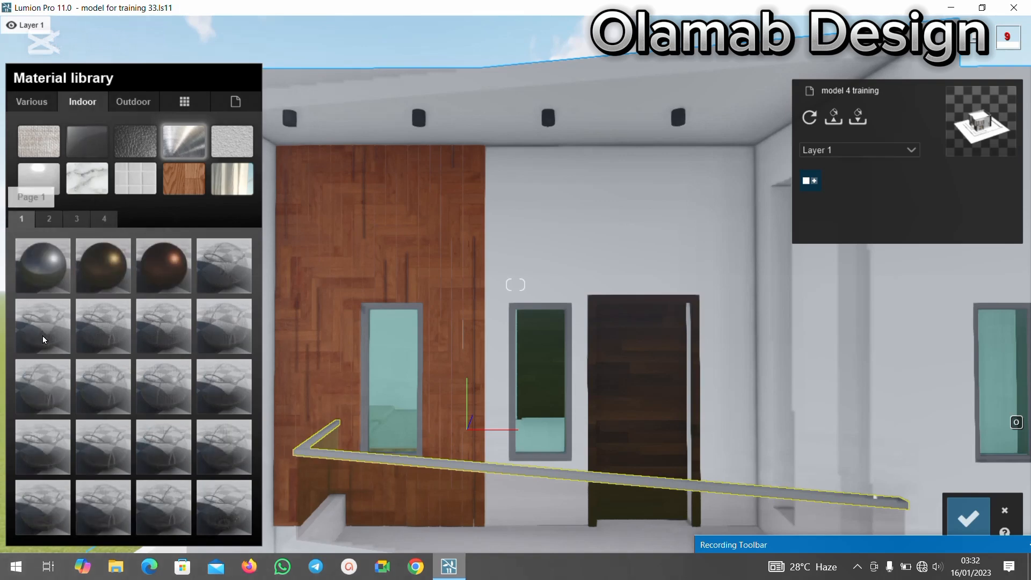
pyautogui.click(37, 265)
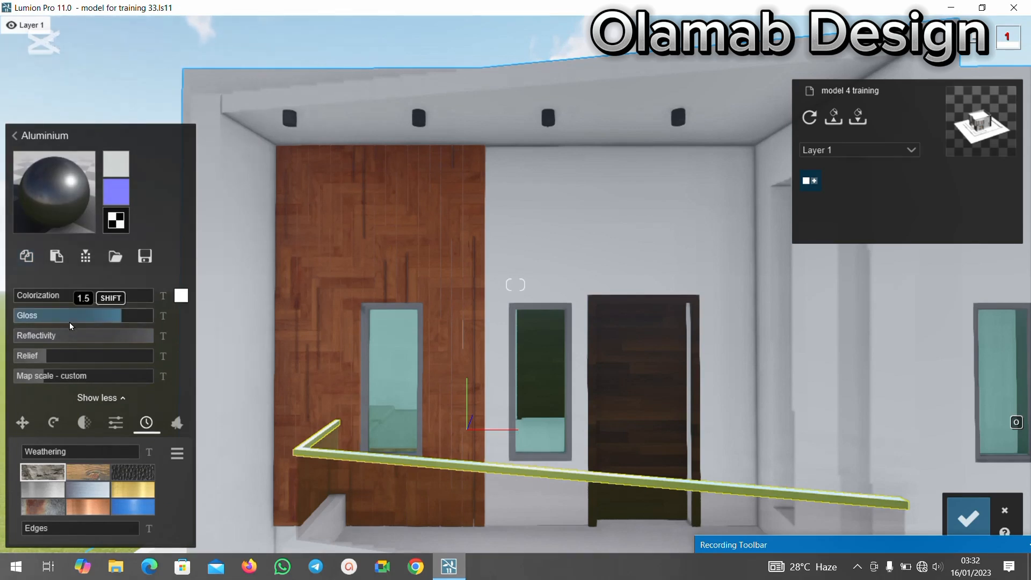
# Tint the rail profile's aluminium near-black with a strong colorization, and lower its gloss and reflectivity.
pyautogui.moveTo(63, 297); pyautogui.dragTo(116, 296)
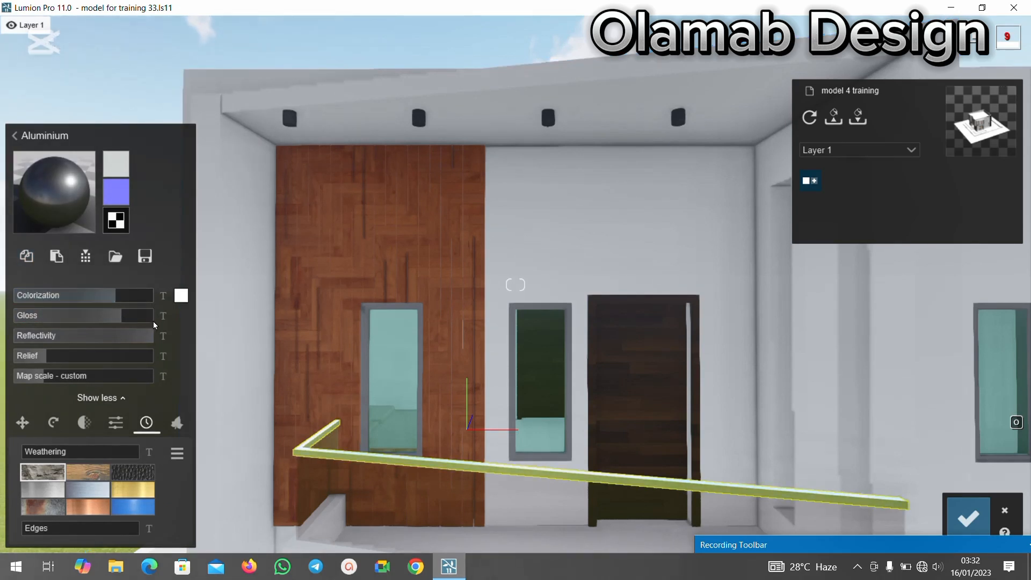
pyautogui.click(181, 295)
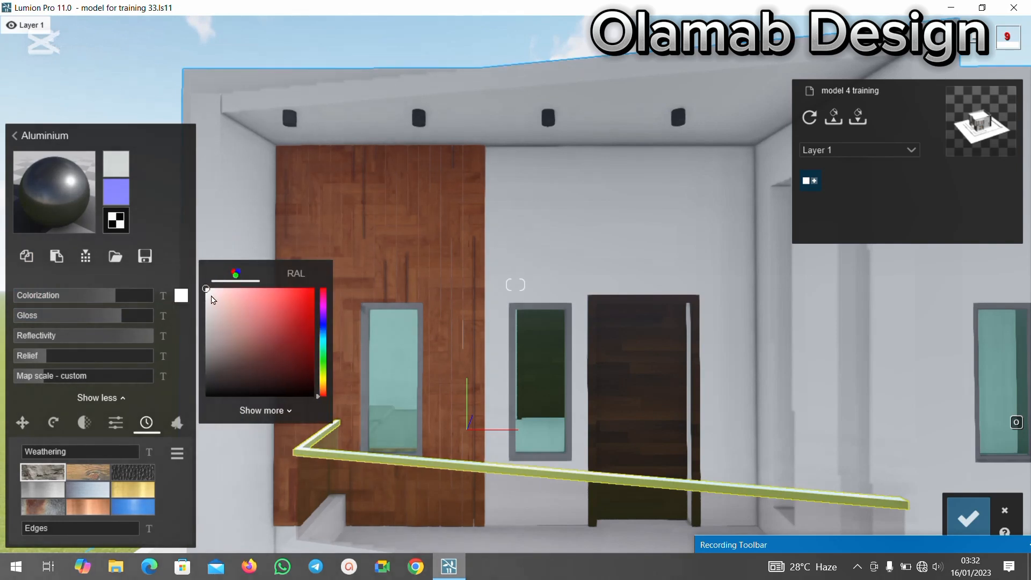
pyautogui.moveTo(210, 342); pyautogui.dragTo(214, 386)
pyautogui.click(214, 386)
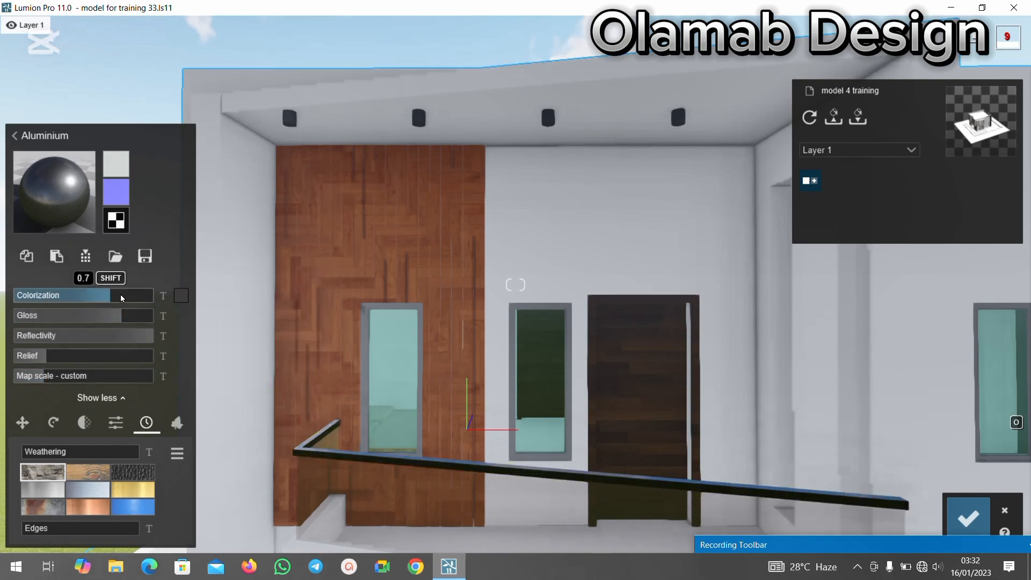
pyautogui.moveTo(120, 294); pyautogui.dragTo(99, 316)
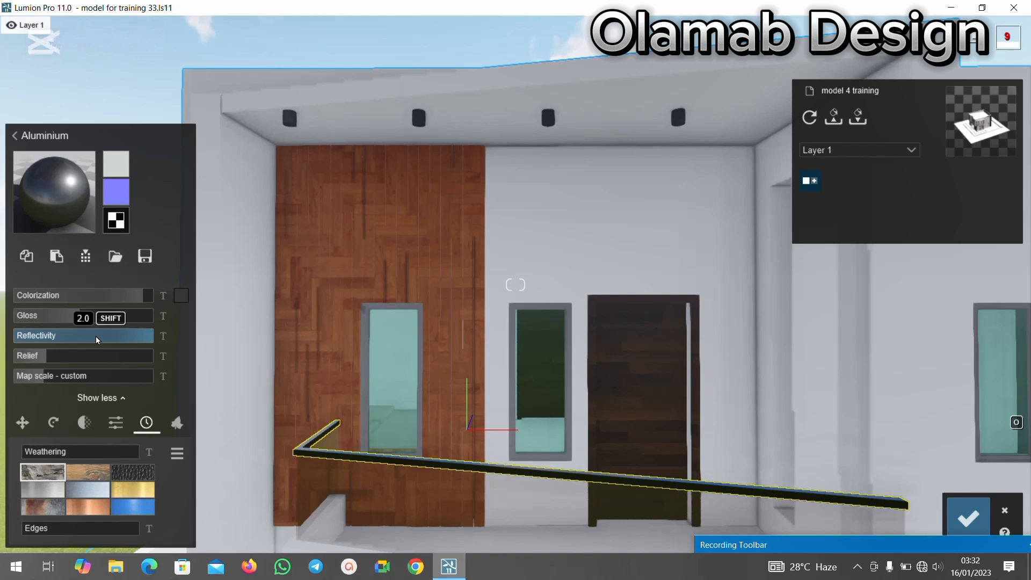
pyautogui.moveTo(96, 336); pyautogui.dragTo(52, 328)
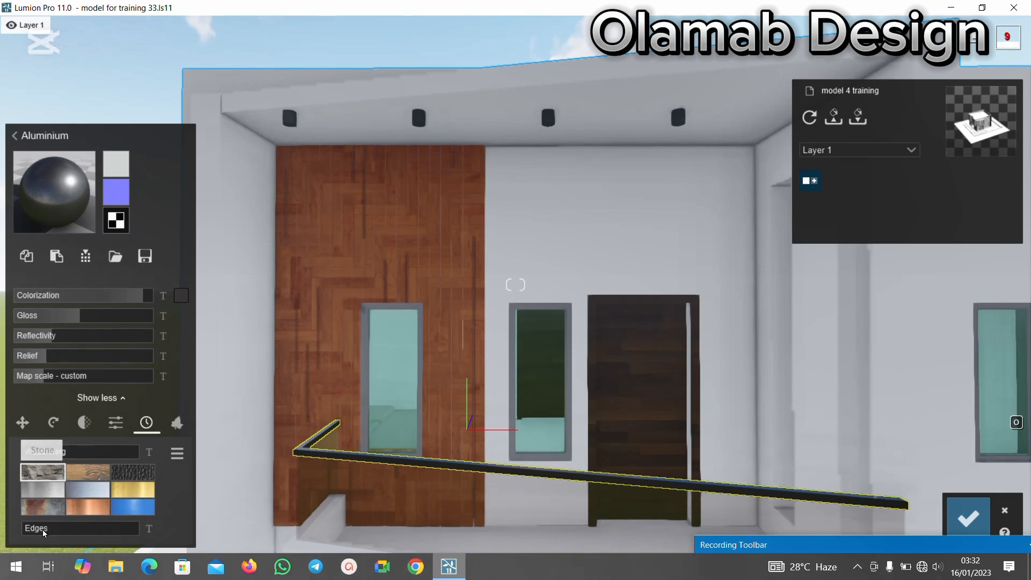
# Set the rail profile's edge softening to about 0.1 and save the material changes.
pyautogui.click(29, 531)
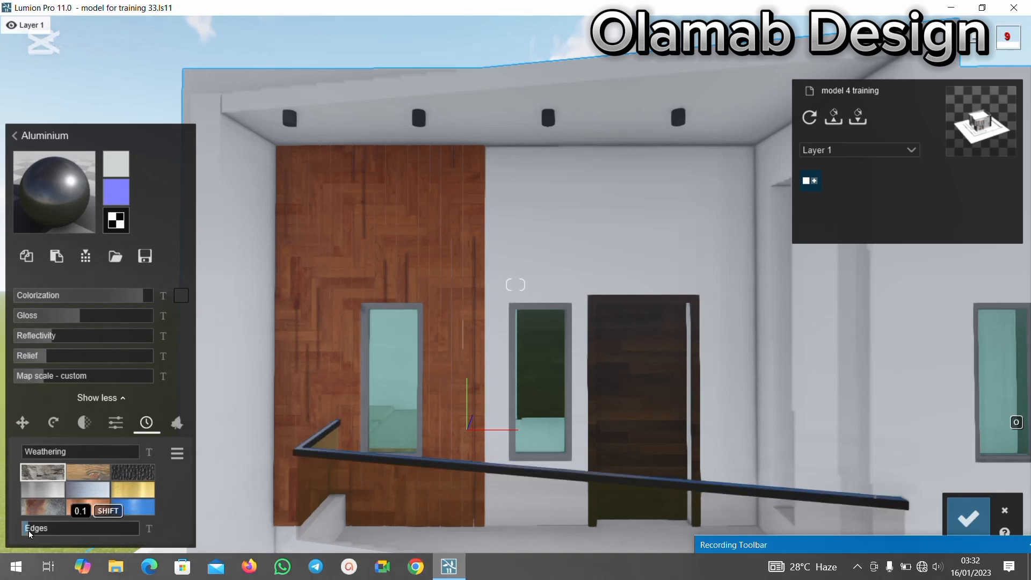
pyautogui.moveTo(28, 529); pyautogui.dragTo(28, 530)
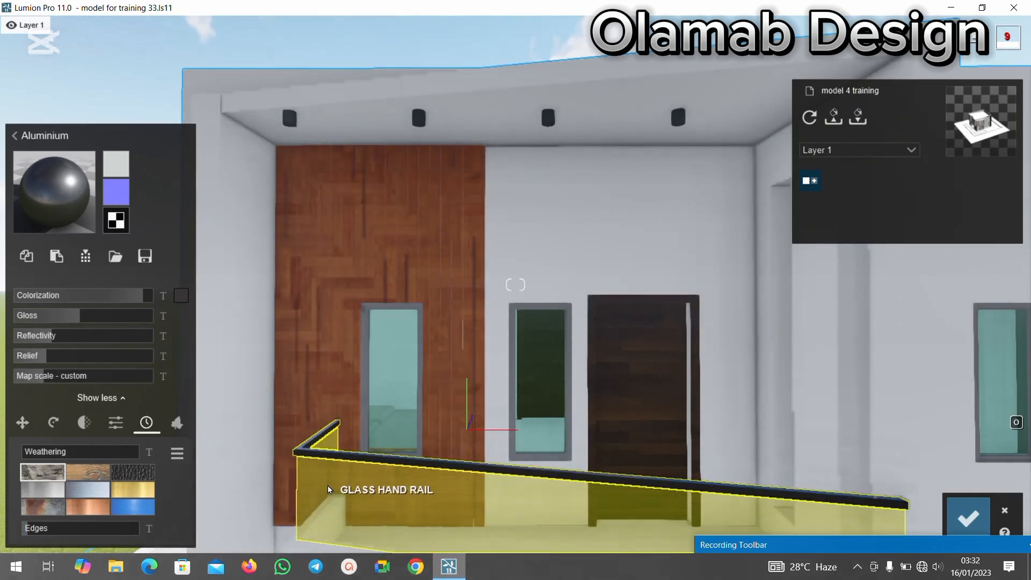
pyautogui.scroll(3, 328, 488)
pyautogui.scroll(-2, 326, 399)
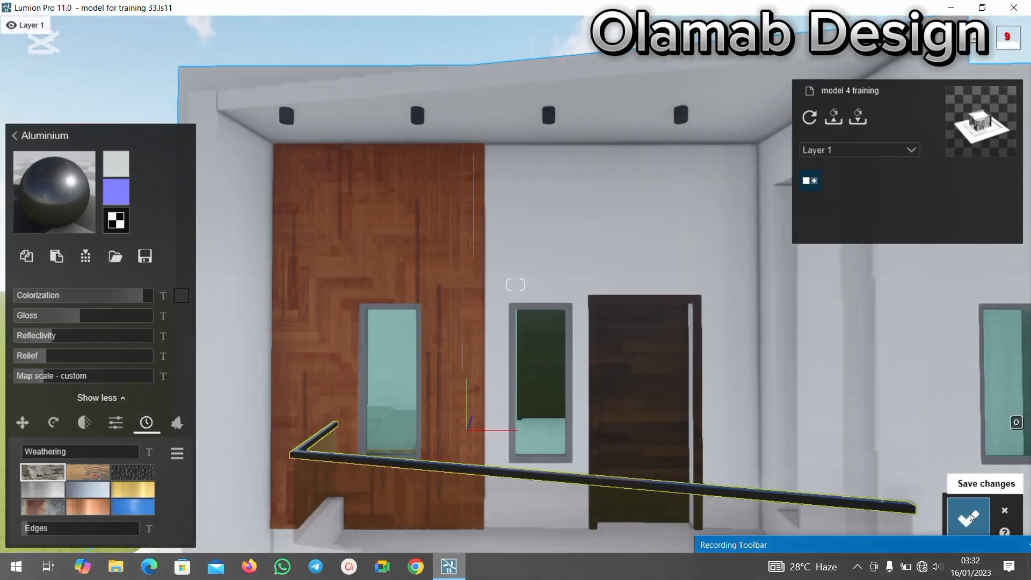
pyautogui.click(968, 515)
pyautogui.scroll(-2, 426, 398)
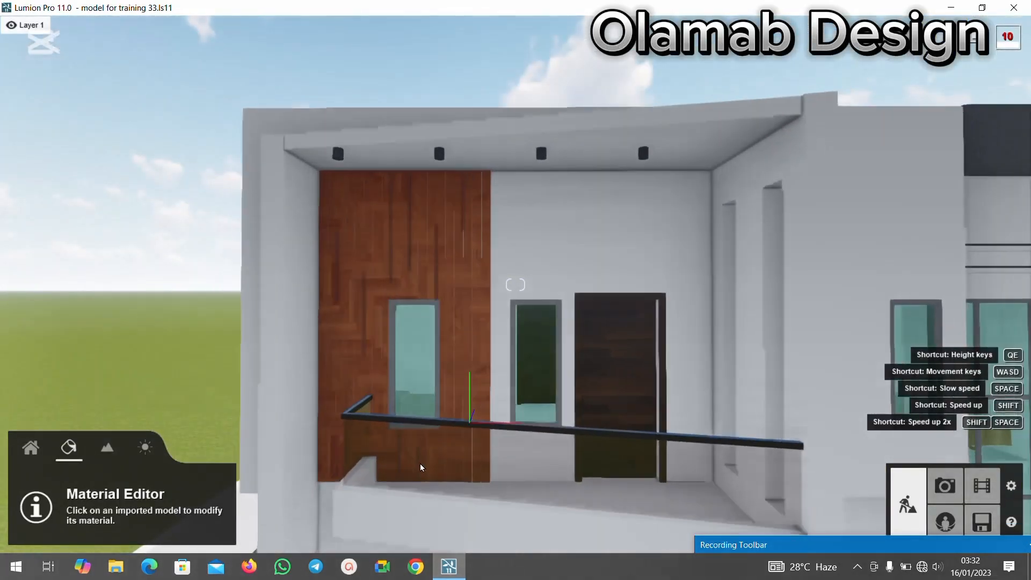
# Copy the rail profile's dark aluminium and paste it onto the window sashes.
pyautogui.scroll(2, 411, 450)
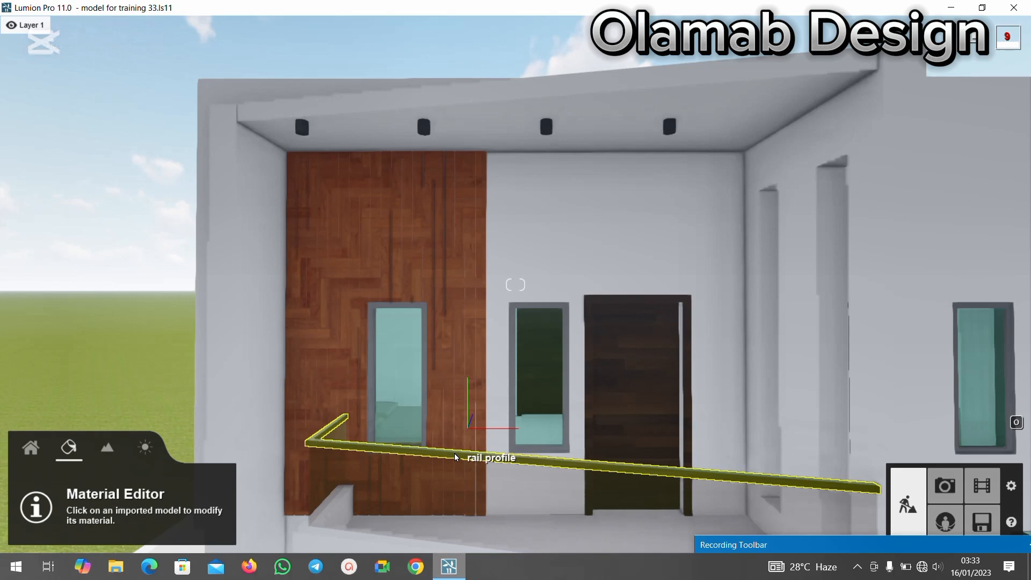
pyautogui.click(454, 453)
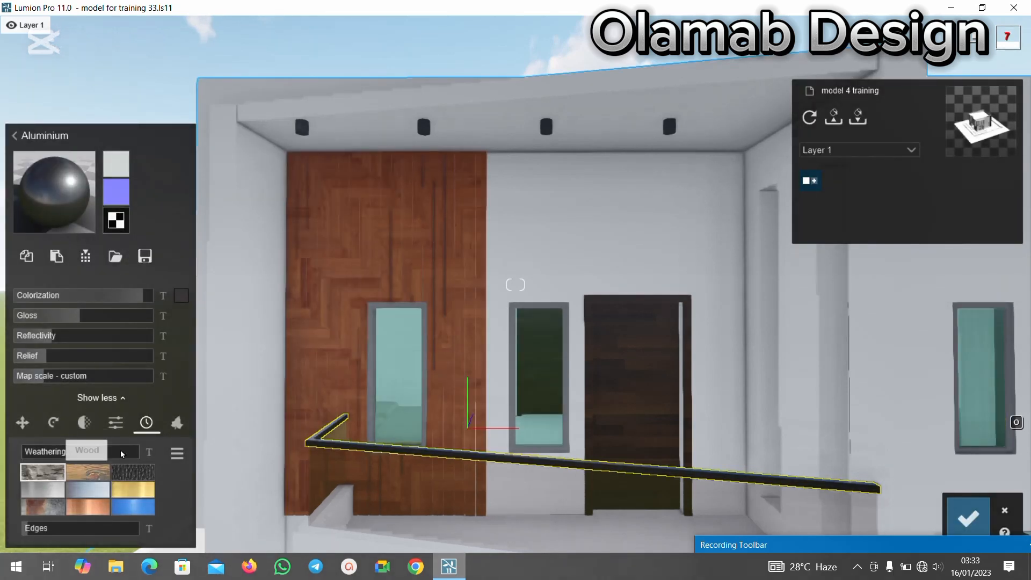
pyautogui.click(408, 310)
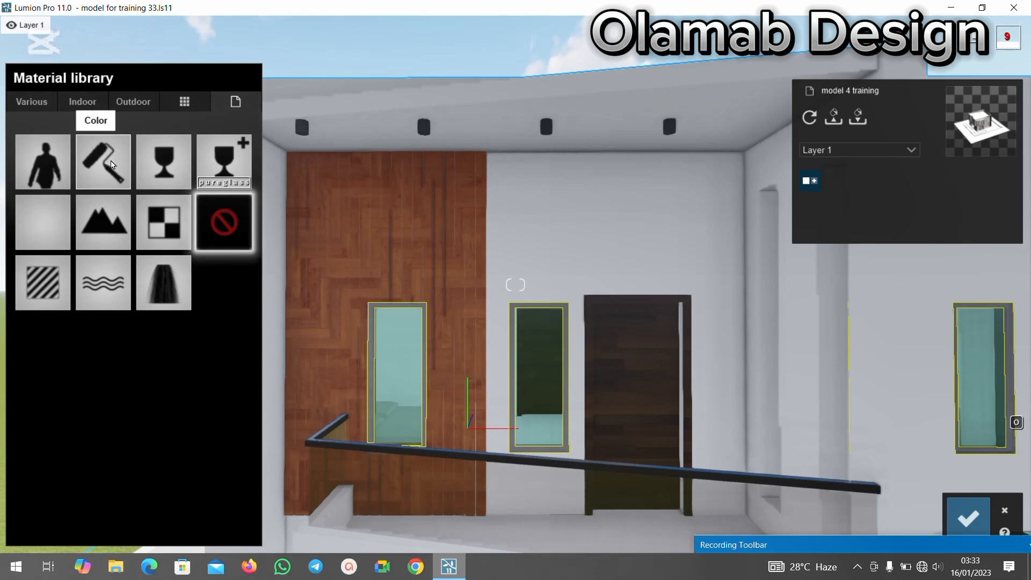
pyautogui.click(112, 164)
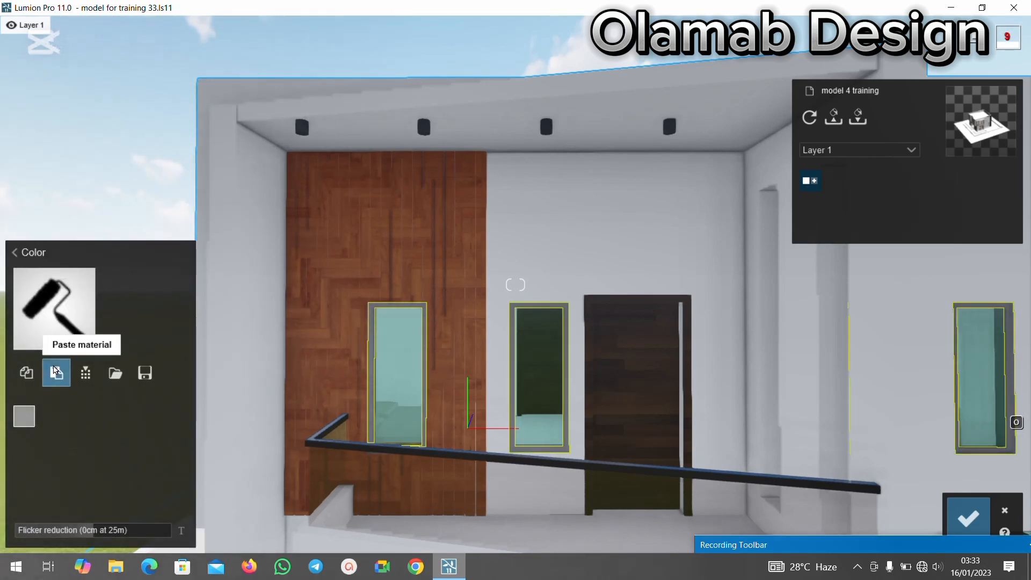
pyautogui.click(56, 372)
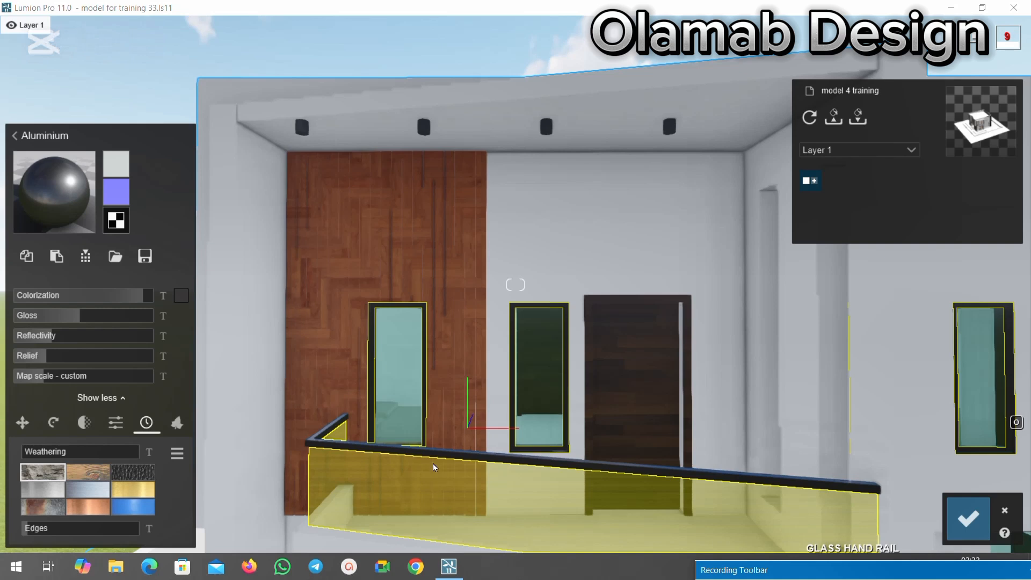
# Paste the same dark aluminium onto the balcony's ceiling light fittings and save the material changes.
pyautogui.click(426, 132)
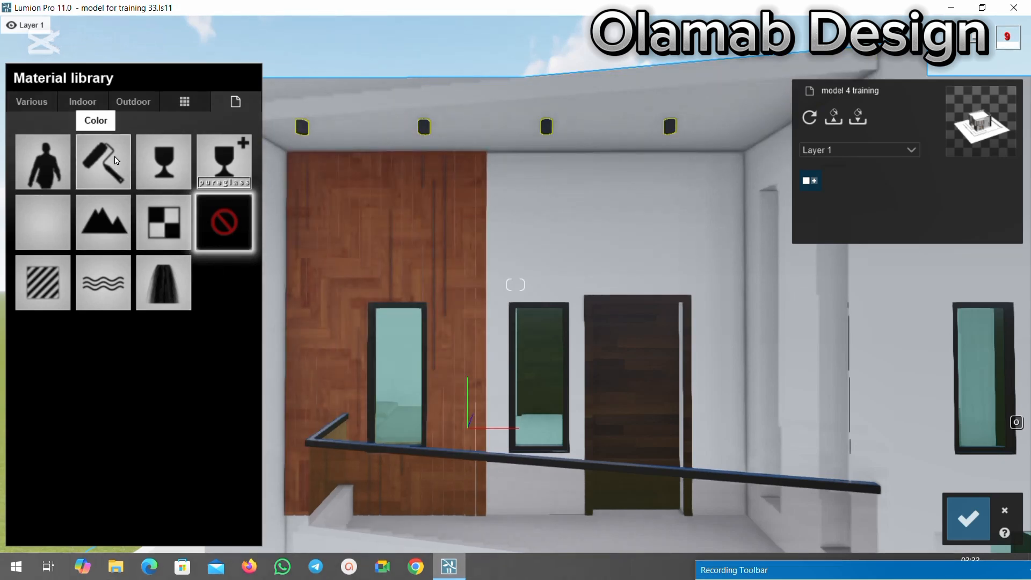
pyautogui.click(116, 157)
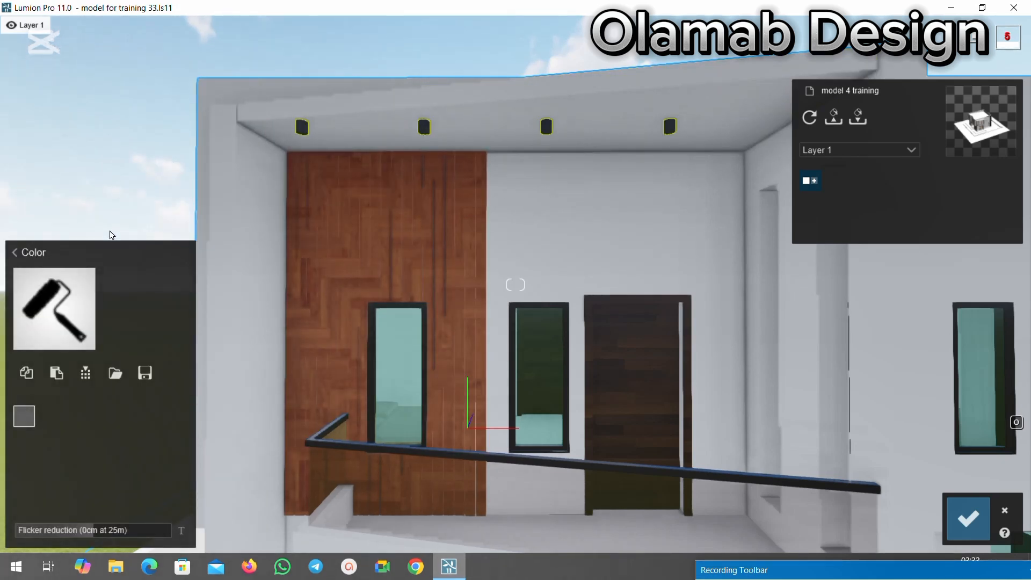
pyautogui.click(60, 374)
pyautogui.press('s')
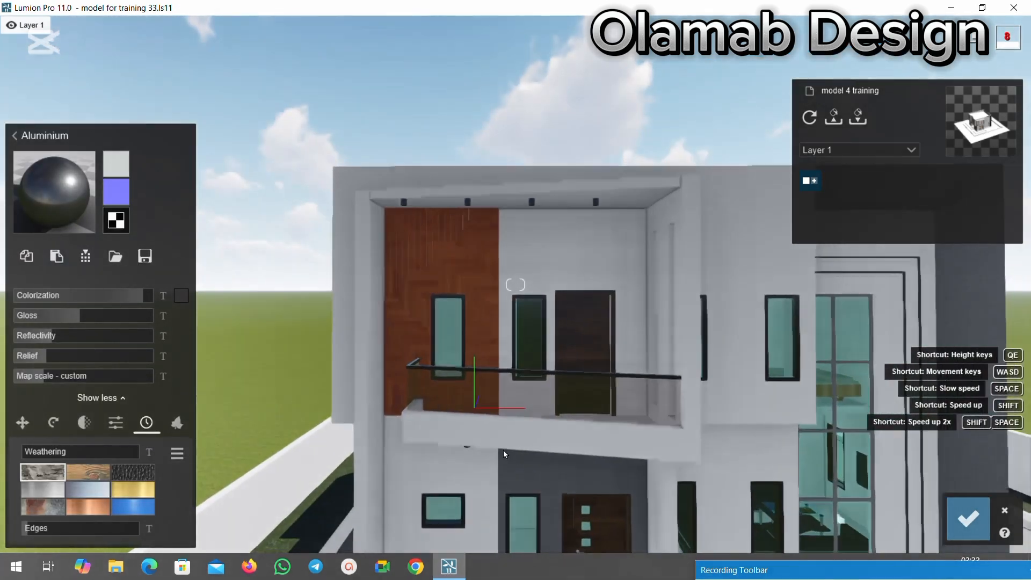
pyautogui.press('s')
pyautogui.press('w')
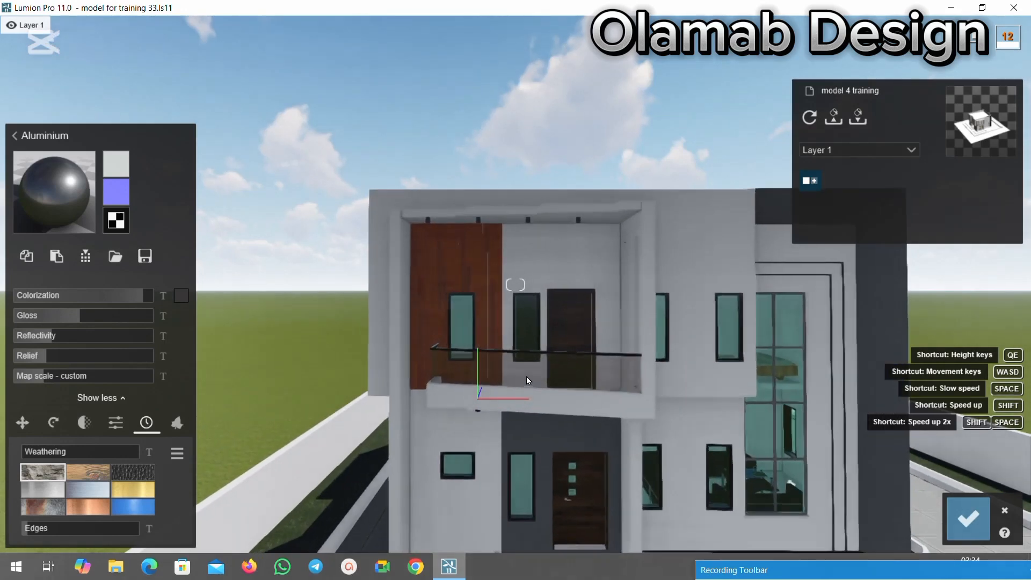
pyautogui.press('s')
pyautogui.click(968, 518)
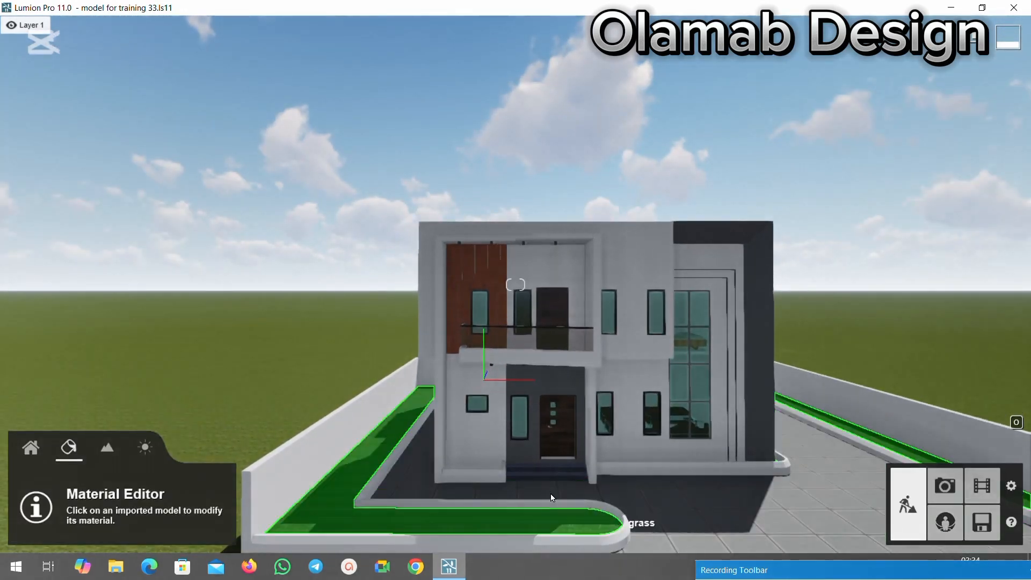
# Examine the front facade's balcony, light fittings, windows and entrance door from a distance and up close.
pyautogui.press('w')
pyautogui.press('s')
pyautogui.press('w')
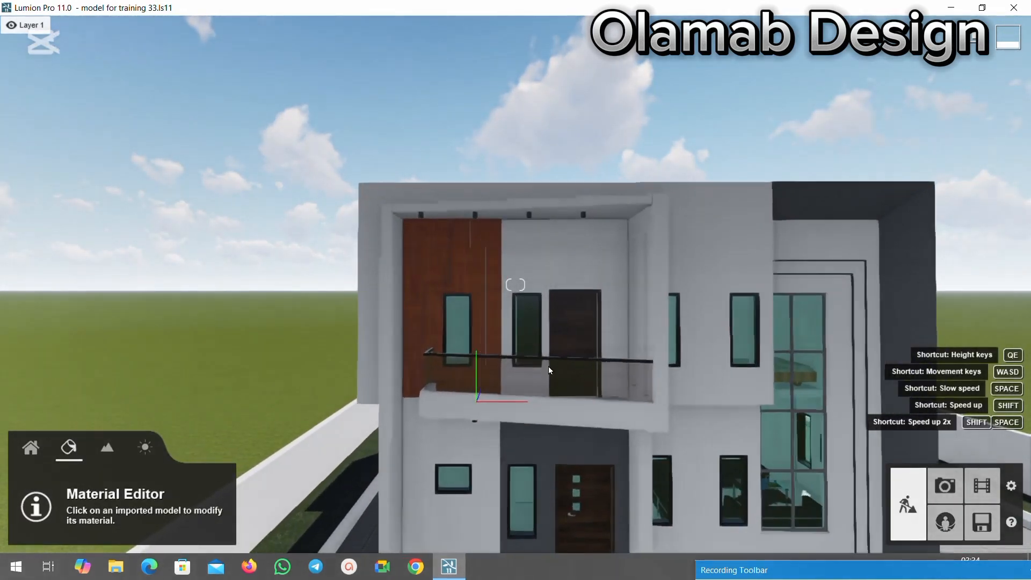
pyautogui.press('s')
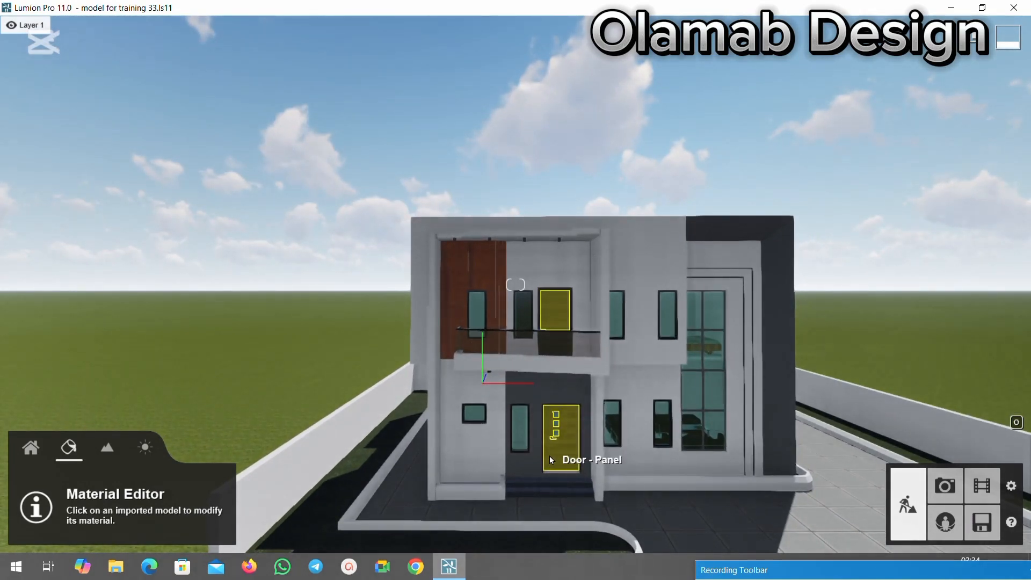
pyautogui.press('w')
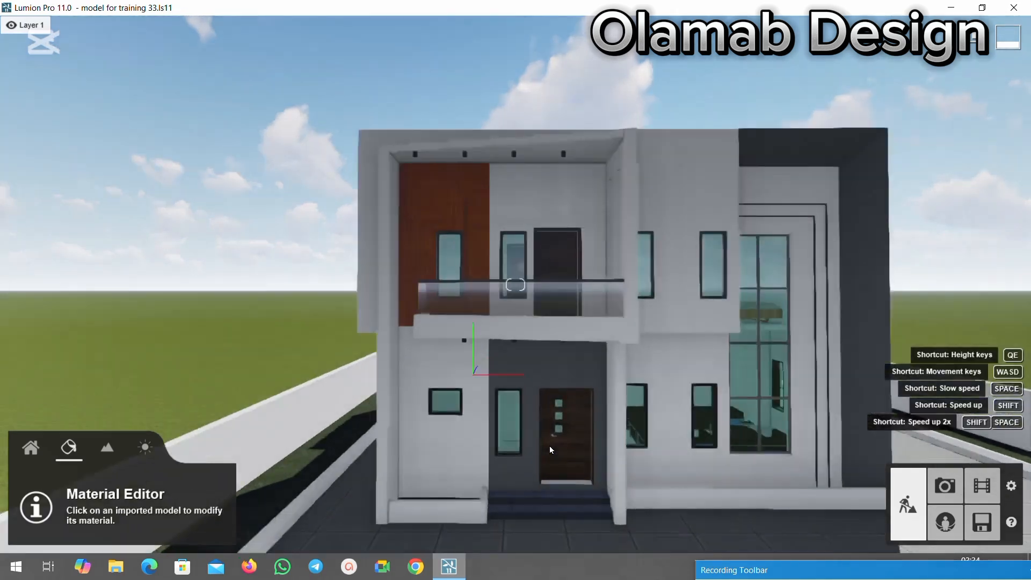
pyautogui.press('w')
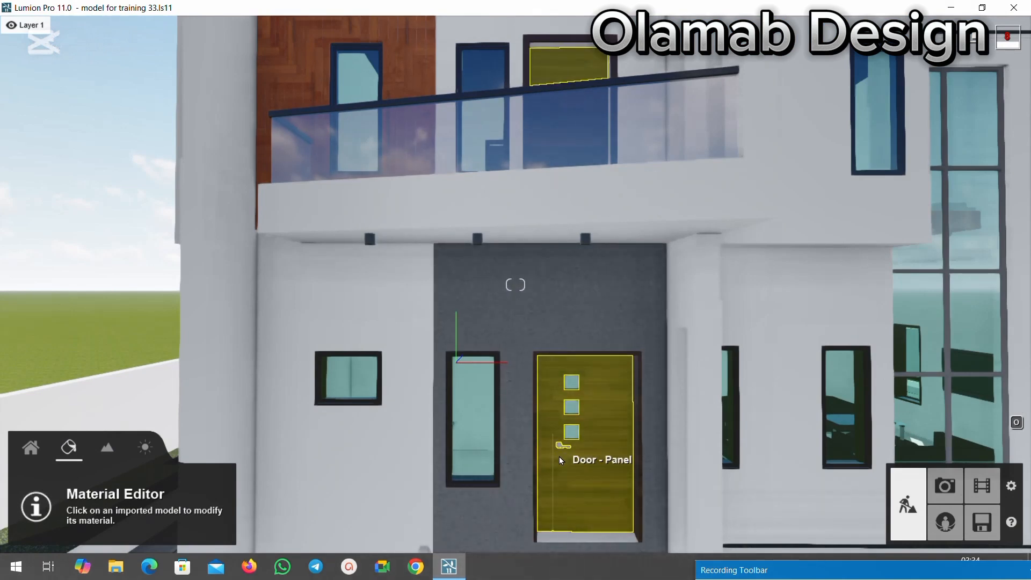
pyautogui.press('w')
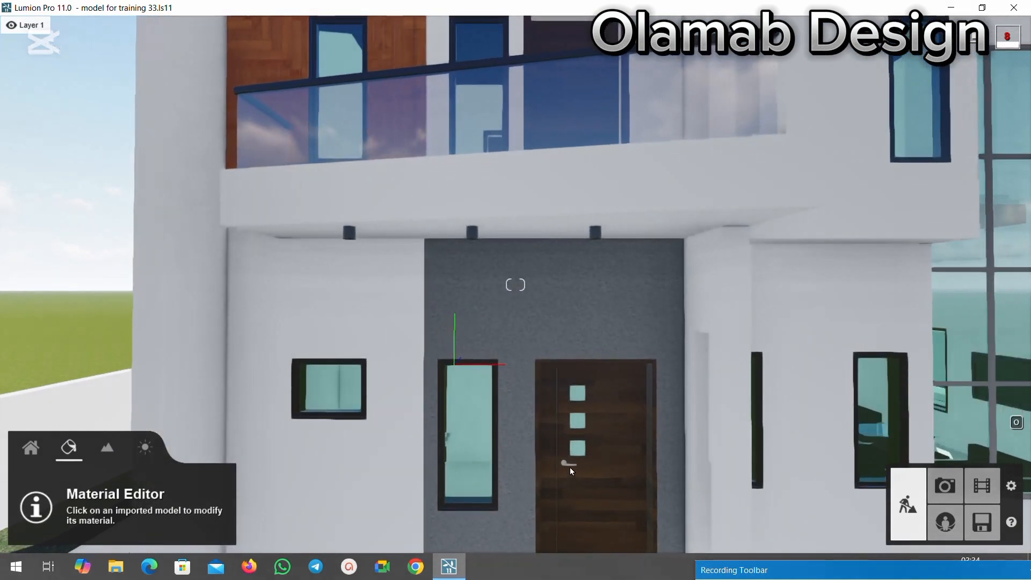
pyautogui.press('w')
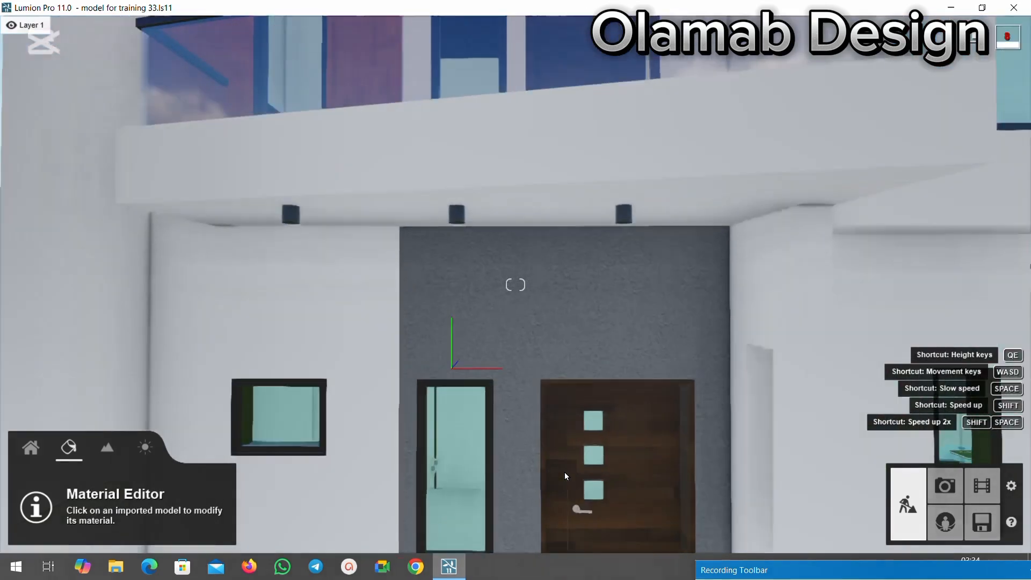
pyautogui.press('s')
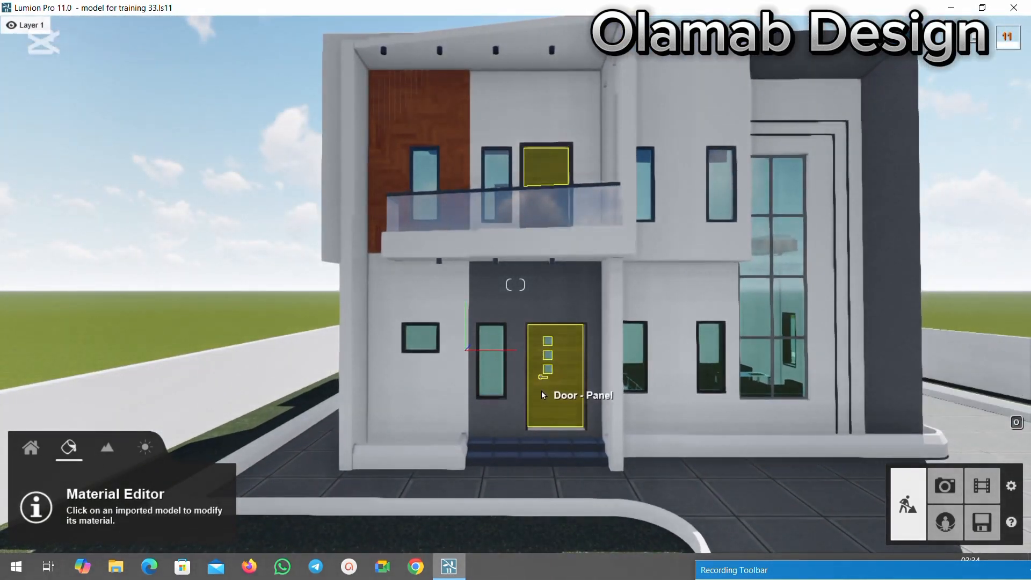
# Copy the window sashes' dark aluminium and paste it onto the entrance door's handle.
pyautogui.press('w')
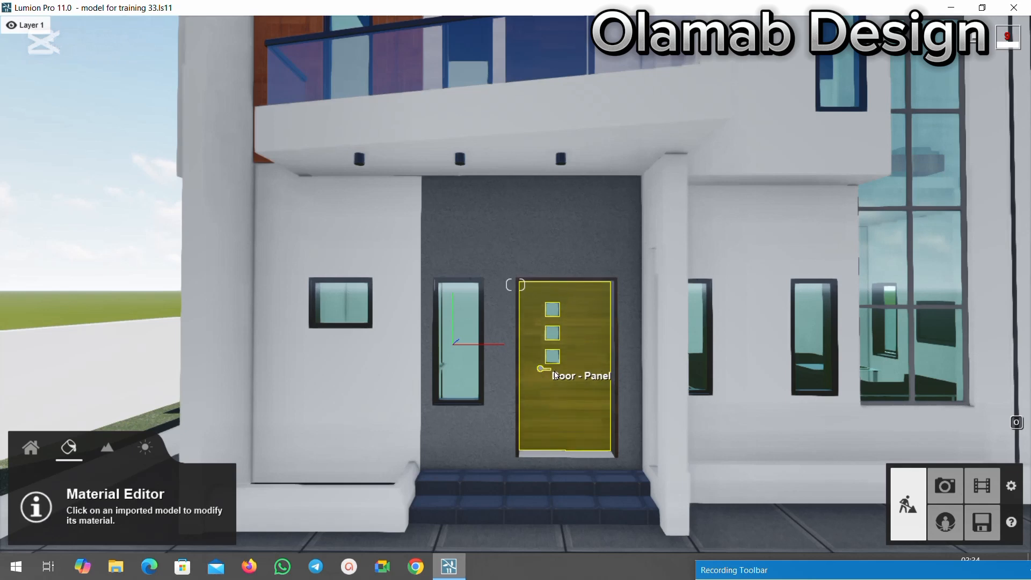
pyautogui.press('w')
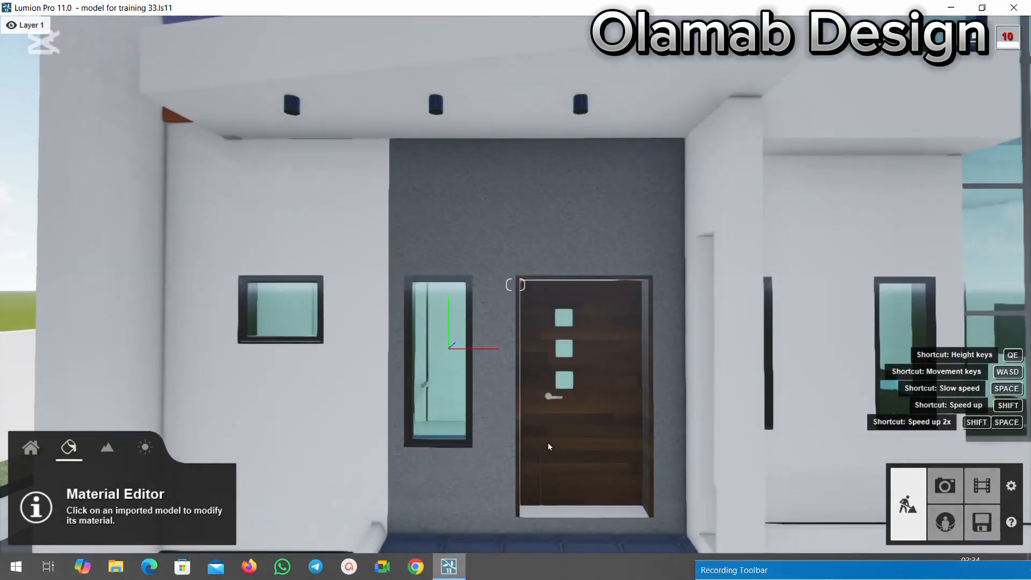
pyautogui.click(555, 409)
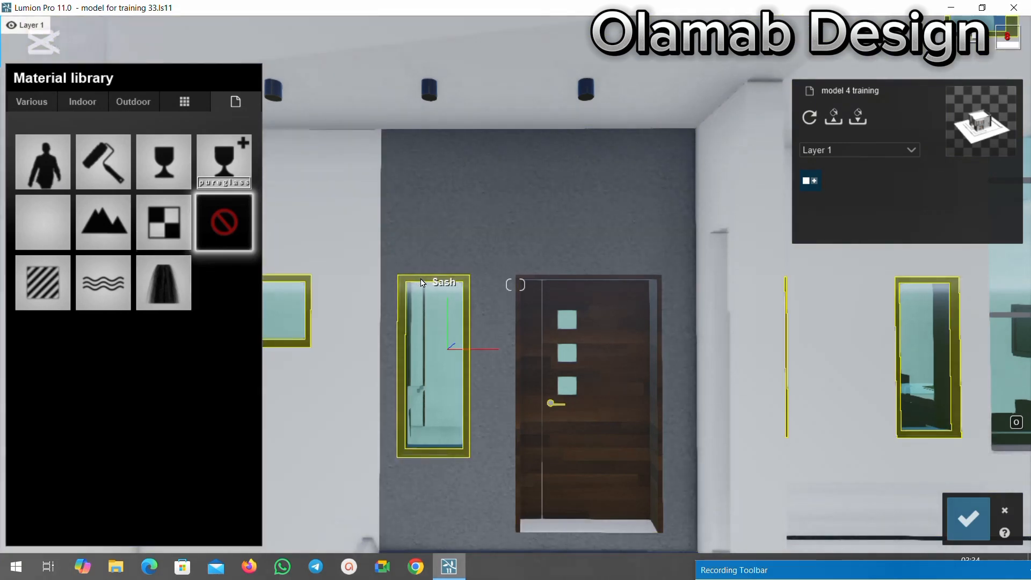
pyautogui.click(421, 283)
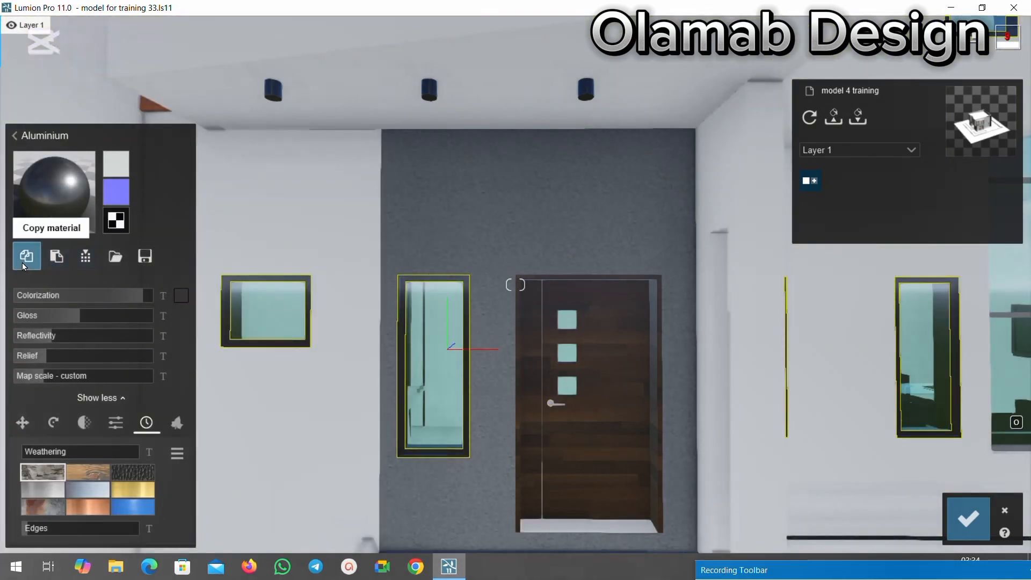
pyautogui.click(550, 403)
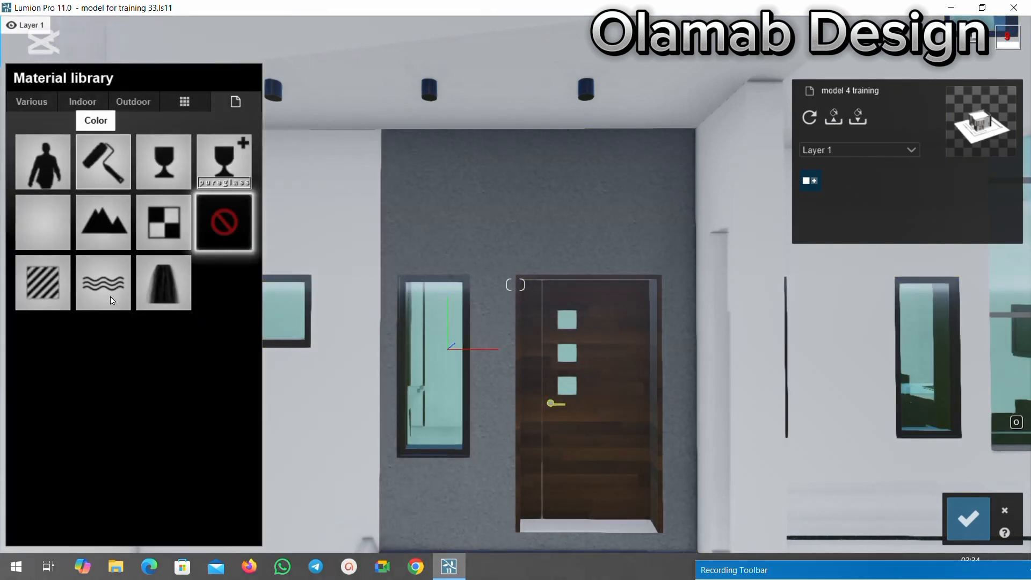
pyautogui.click(103, 161)
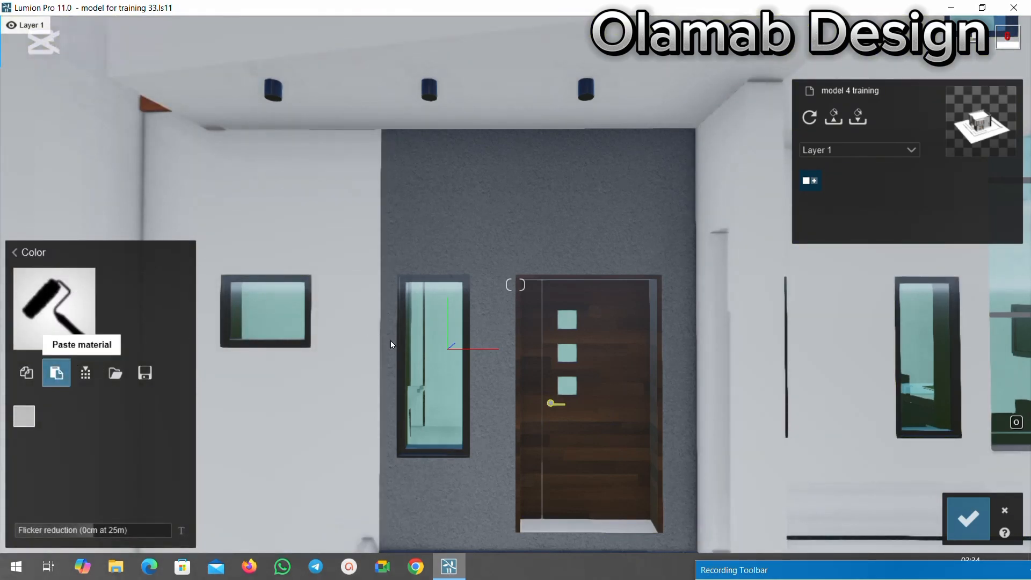
pyautogui.click(491, 386)
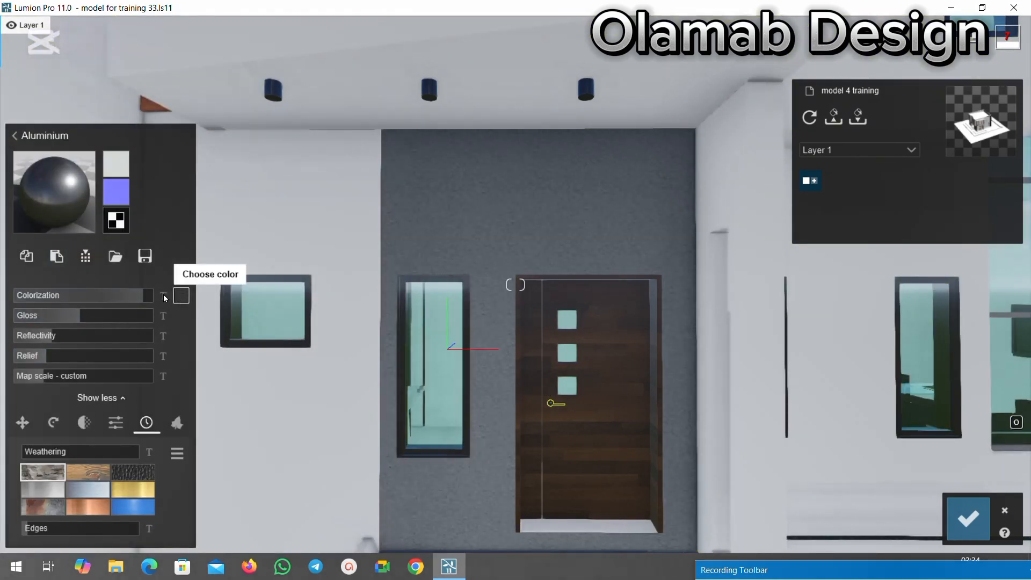
# Reduce the door handle's colorization to almost nothing, lower its gloss, and save the material changes.
pyautogui.moveTo(148, 296); pyautogui.dragTo(56, 298)
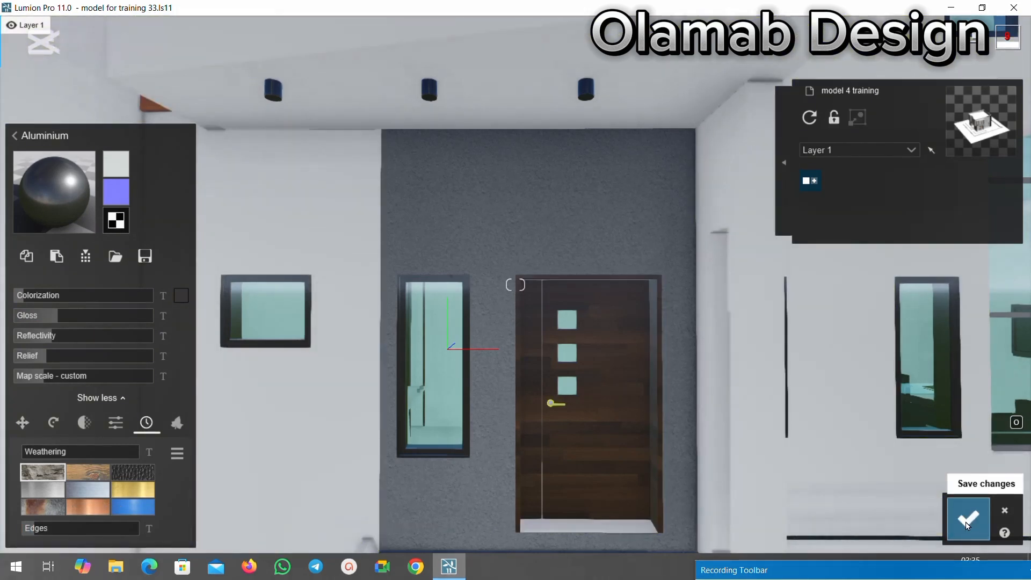
pyautogui.click(968, 518)
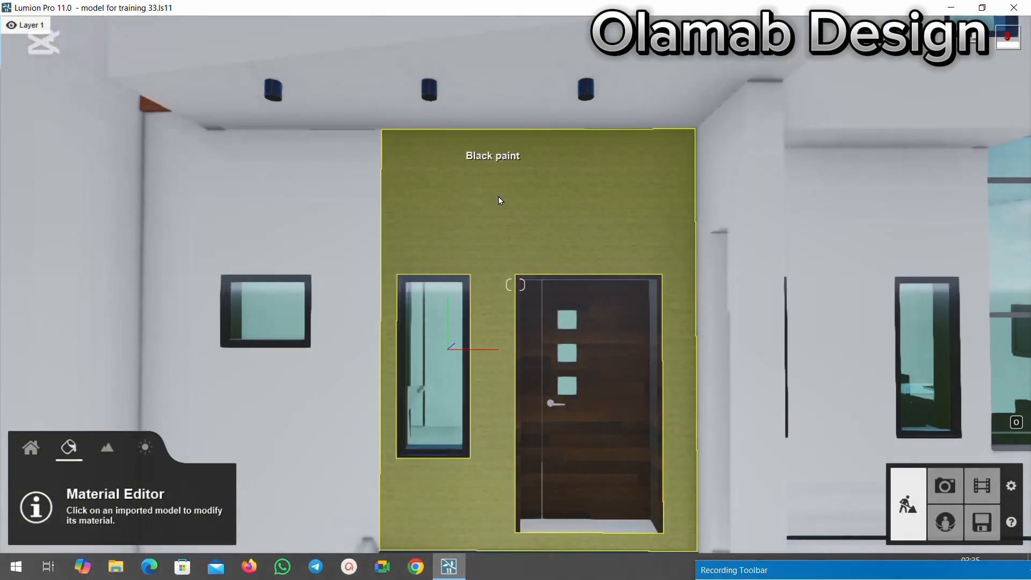
# Copy the white walls' Polii Stucco 04 2k, paste it onto the entrance soffit under the balcony, and save the changes.
pyautogui.scroll(-5, 494, 183)
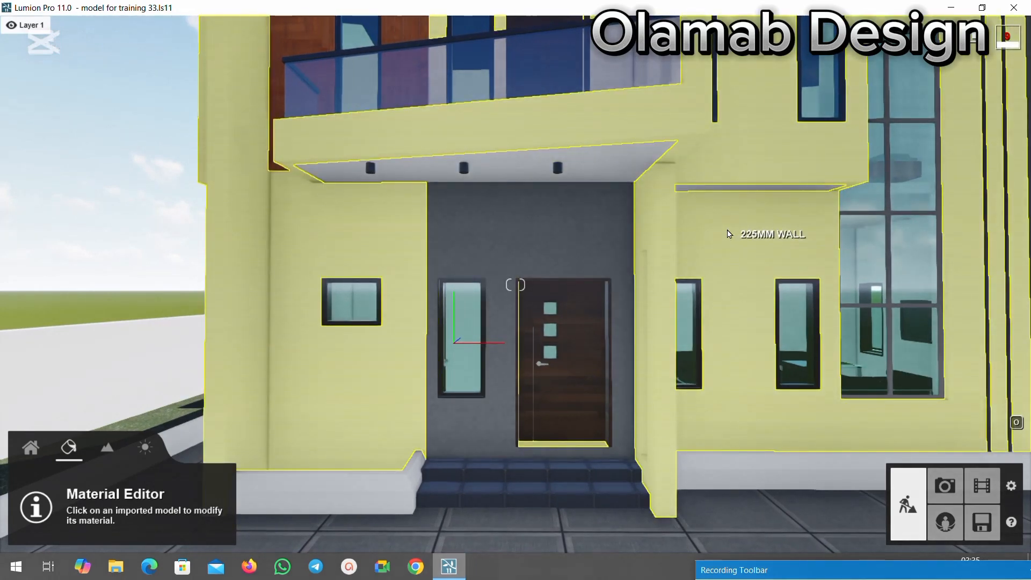
pyautogui.click(728, 234)
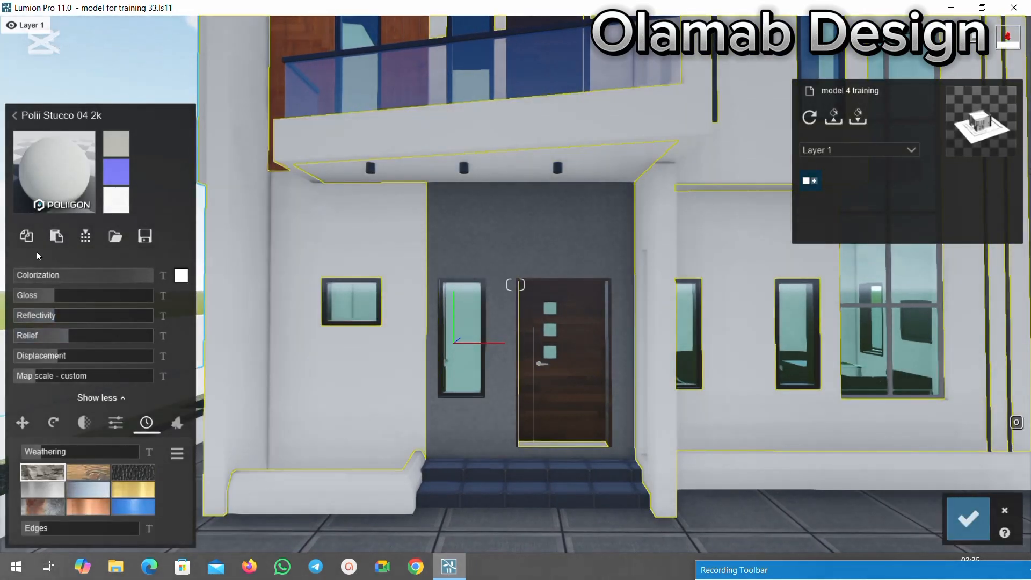
pyautogui.click(505, 170)
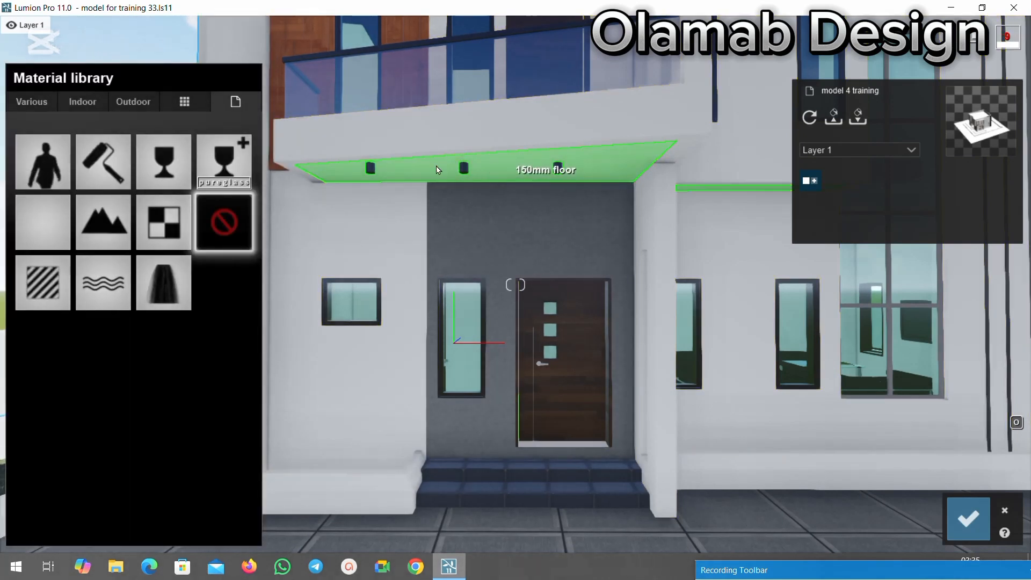
pyautogui.click(103, 162)
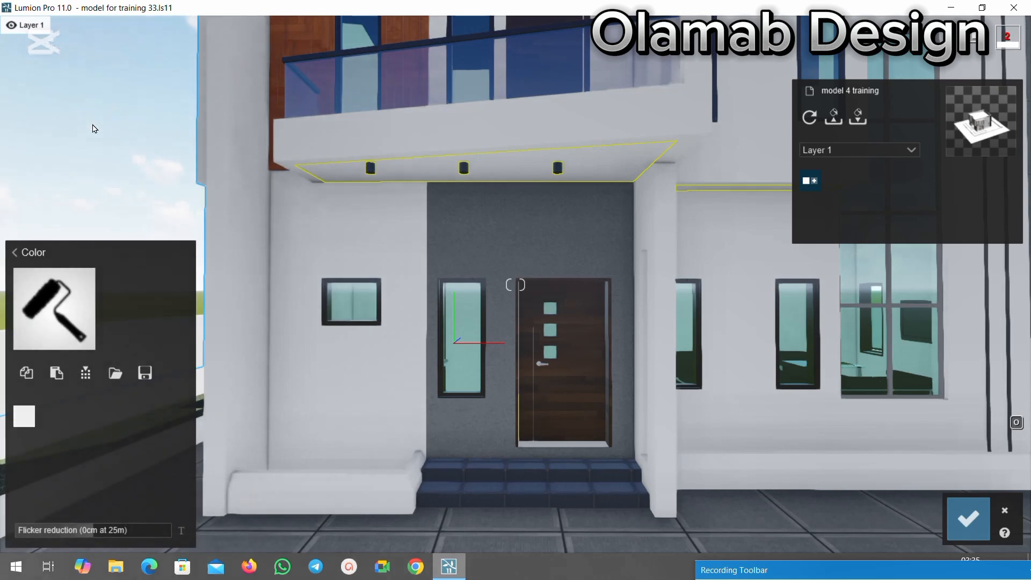
pyautogui.click(57, 372)
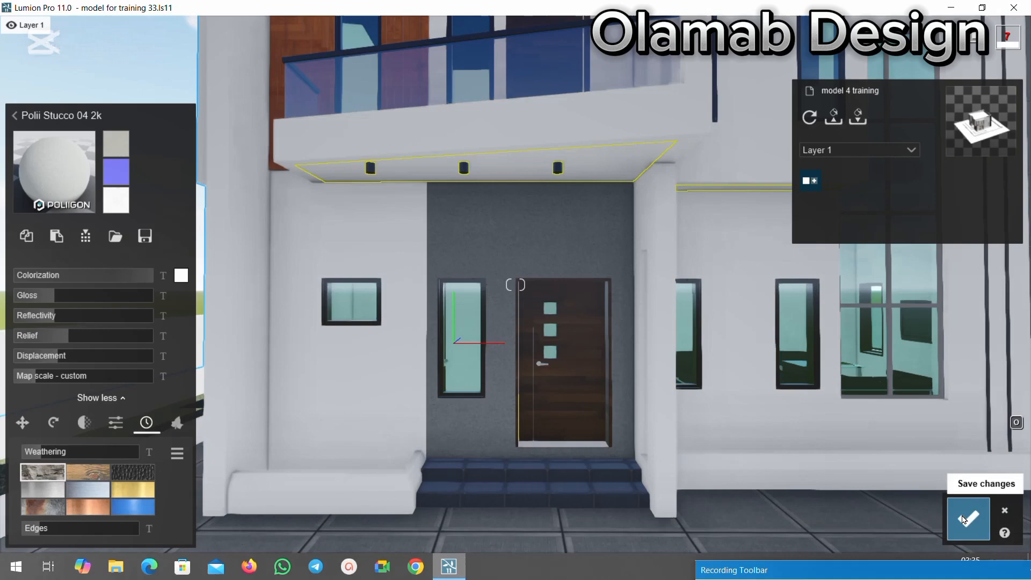
pyautogui.click(964, 519)
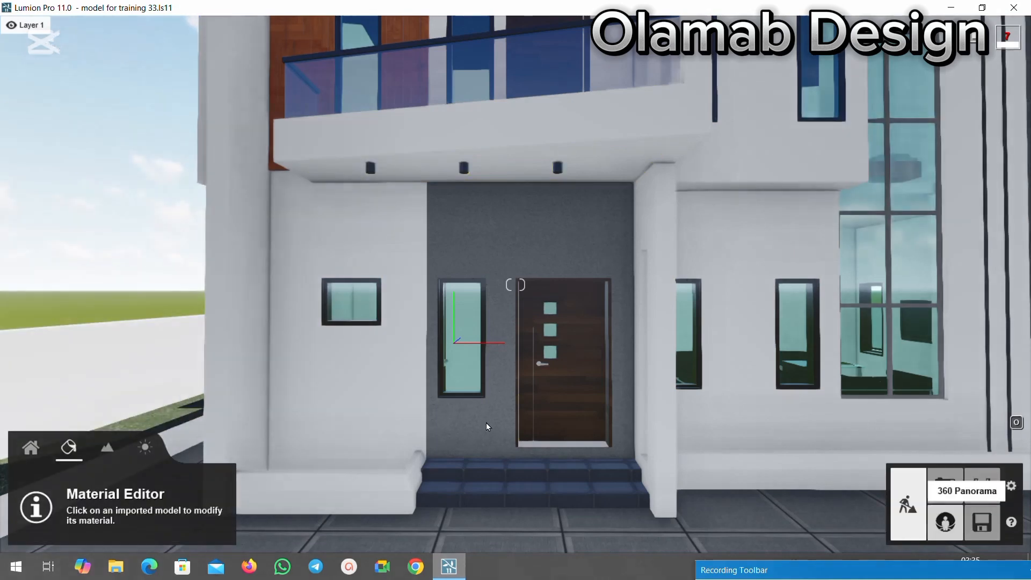
# Apply the indoor tile material Evermotion Tiles 001 2048 to the 150mm floor of the side entrance porch.
pyautogui.press('s')
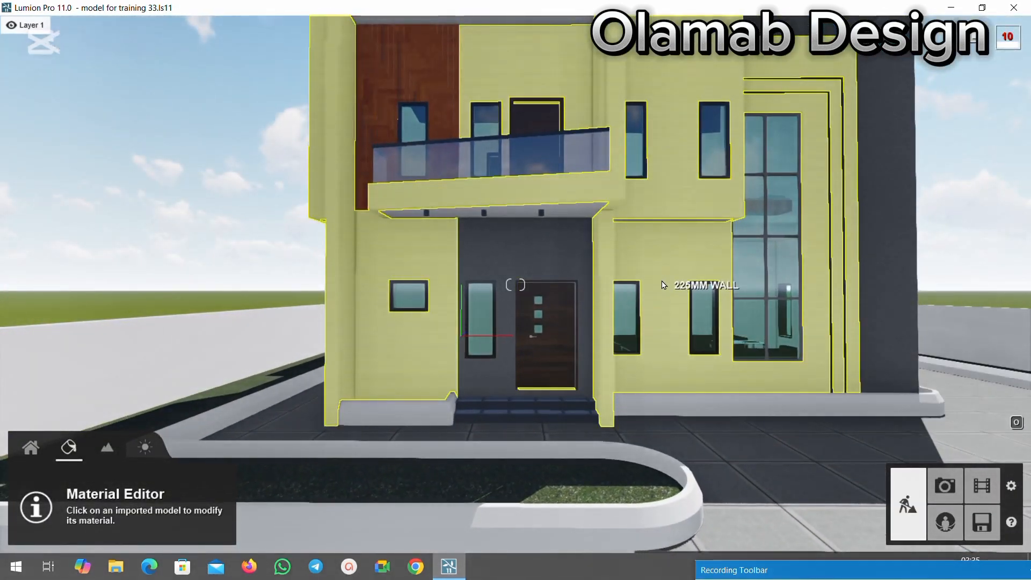
pyautogui.press('s')
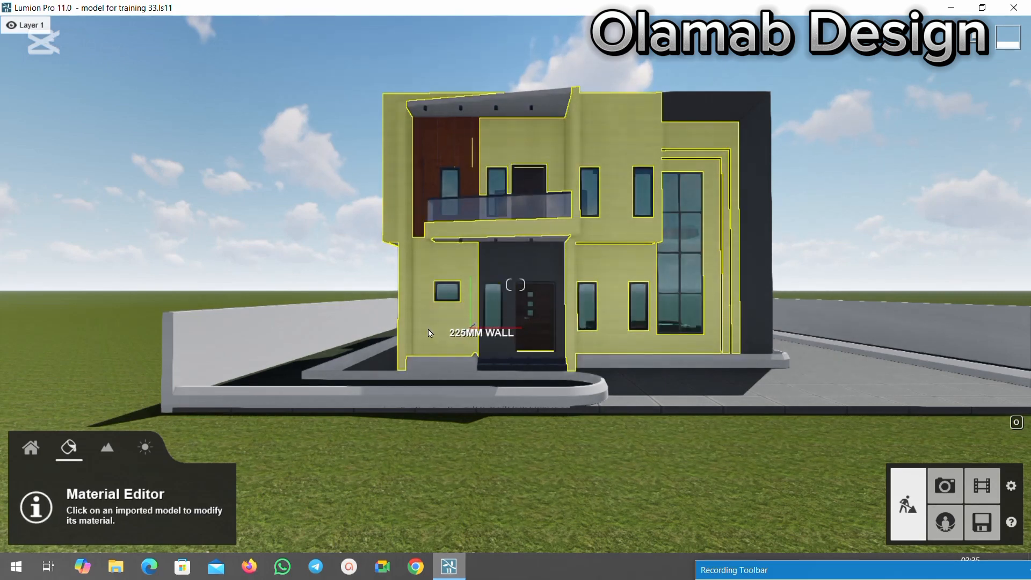
pyautogui.moveTo(327, 287); pyautogui.dragTo(266, 165, button='right')
pyautogui.scroll(-3, 327, 214)
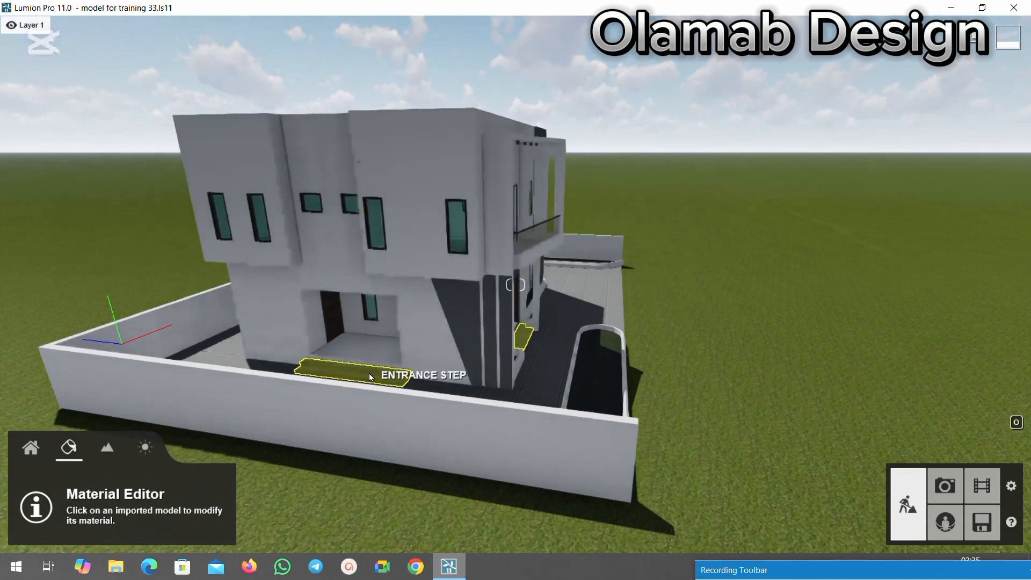
pyautogui.scroll(3, 359, 377)
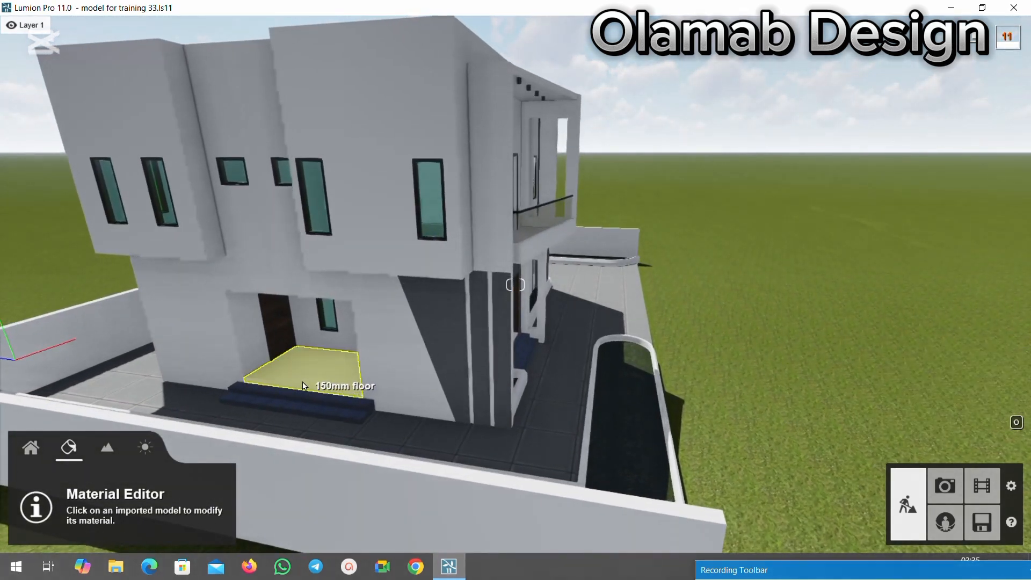
pyautogui.click(308, 379)
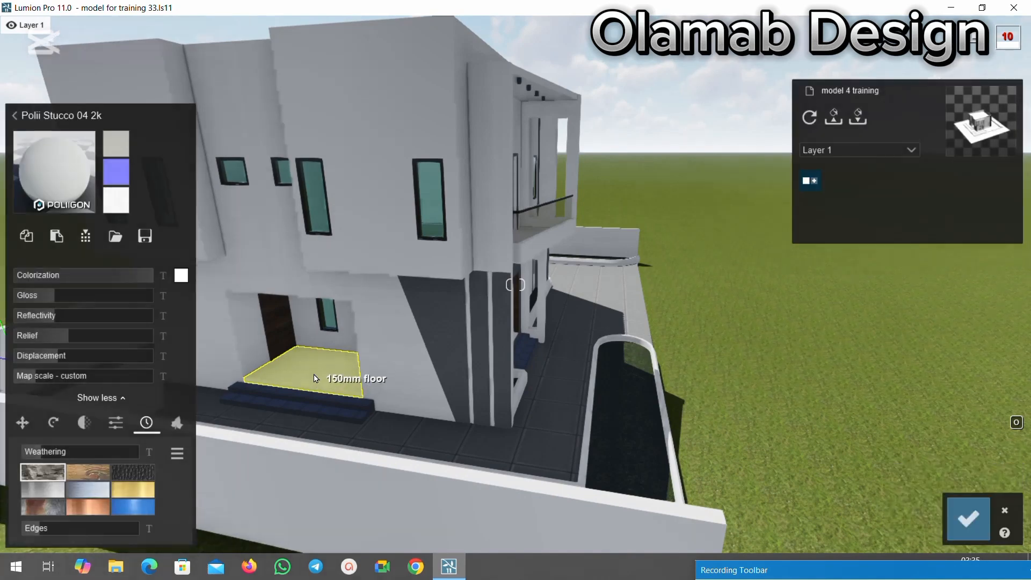
pyautogui.click(61, 156)
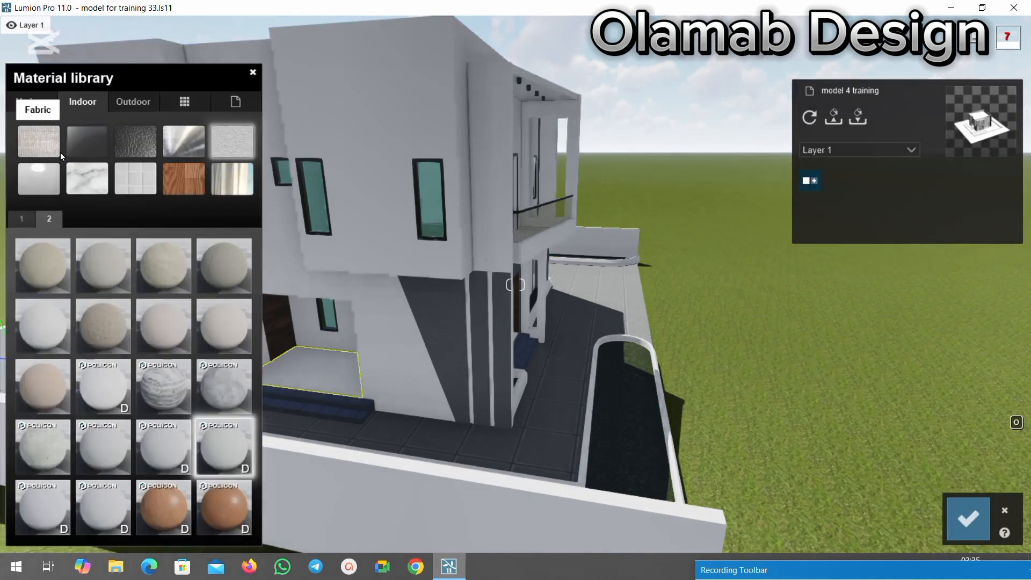
pyautogui.click(145, 182)
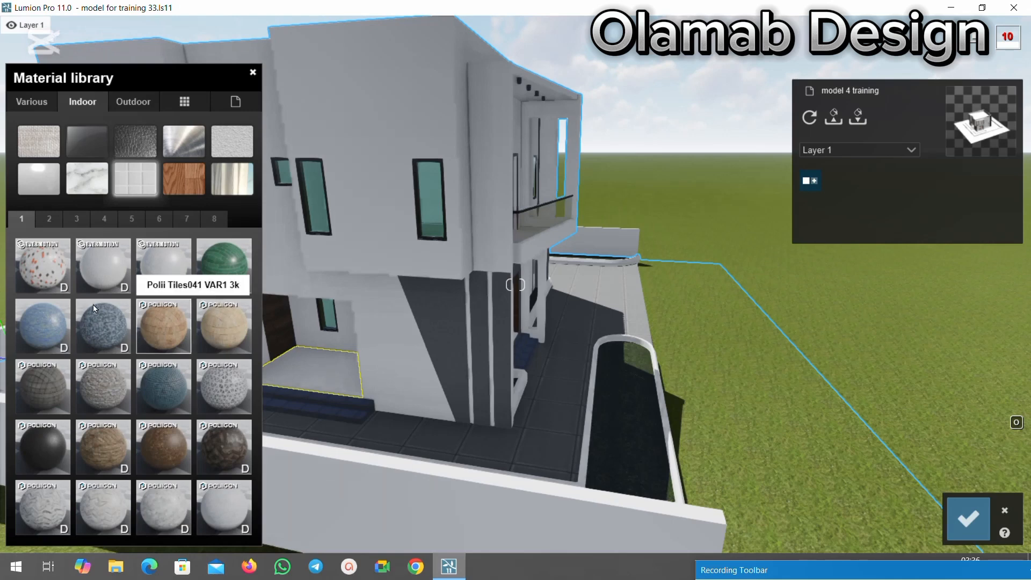
pyautogui.click(108, 276)
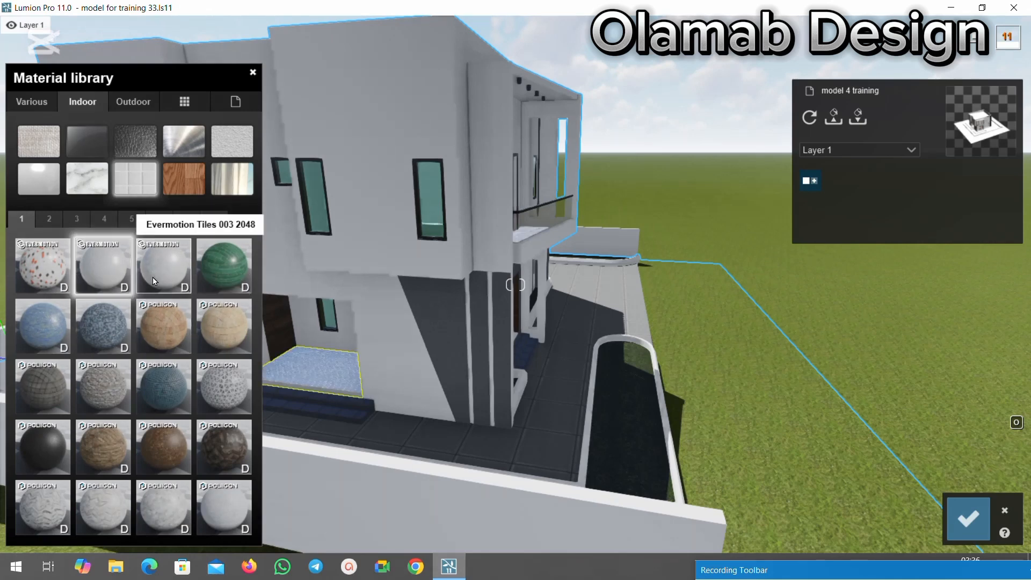
pyautogui.click(45, 280)
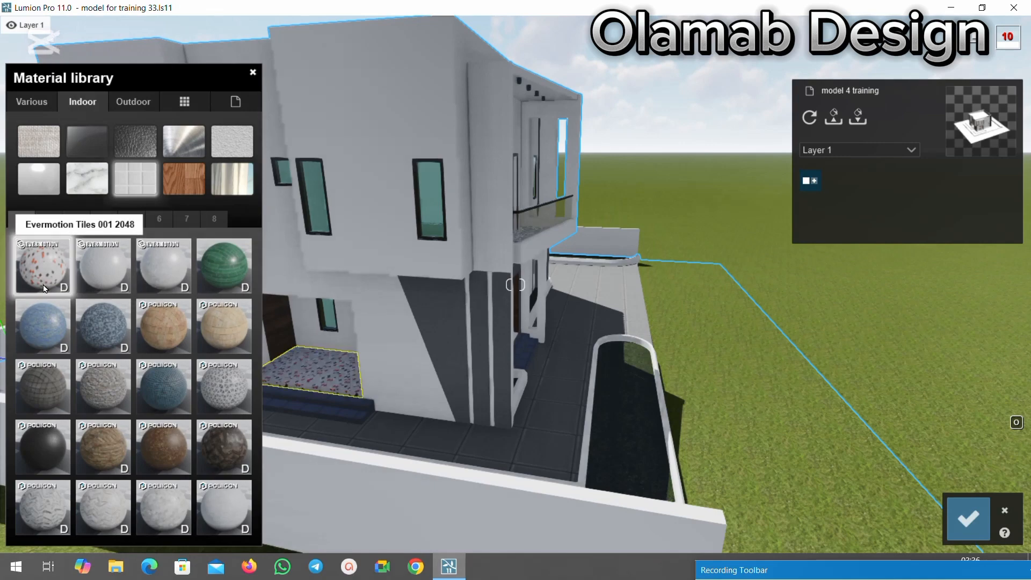
# Examine the tile pattern on the side porch floor up close.
pyautogui.scroll(3, 314, 393)
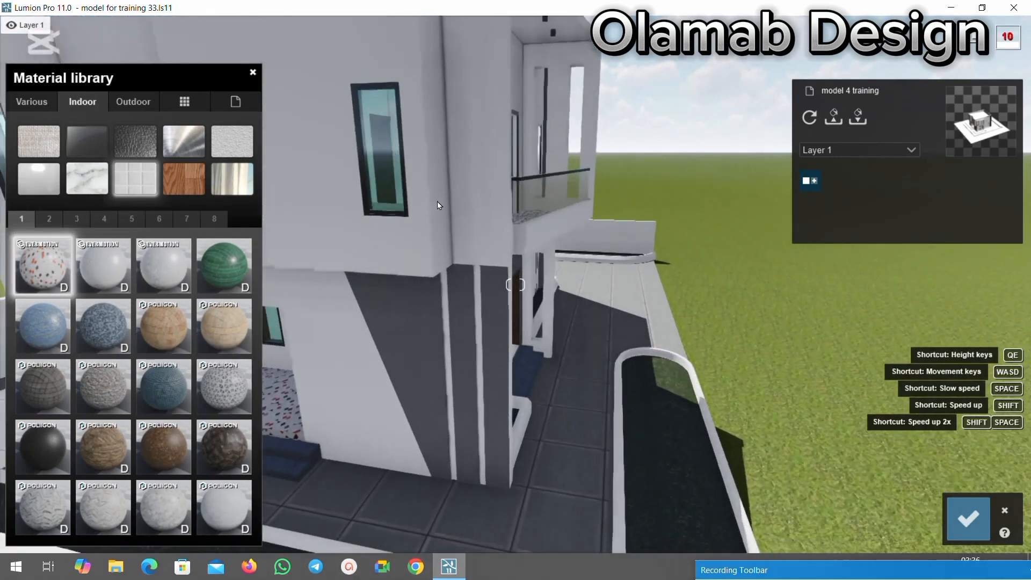
pyautogui.scroll(-5, 338, 320)
pyautogui.scroll(5, 357, 328)
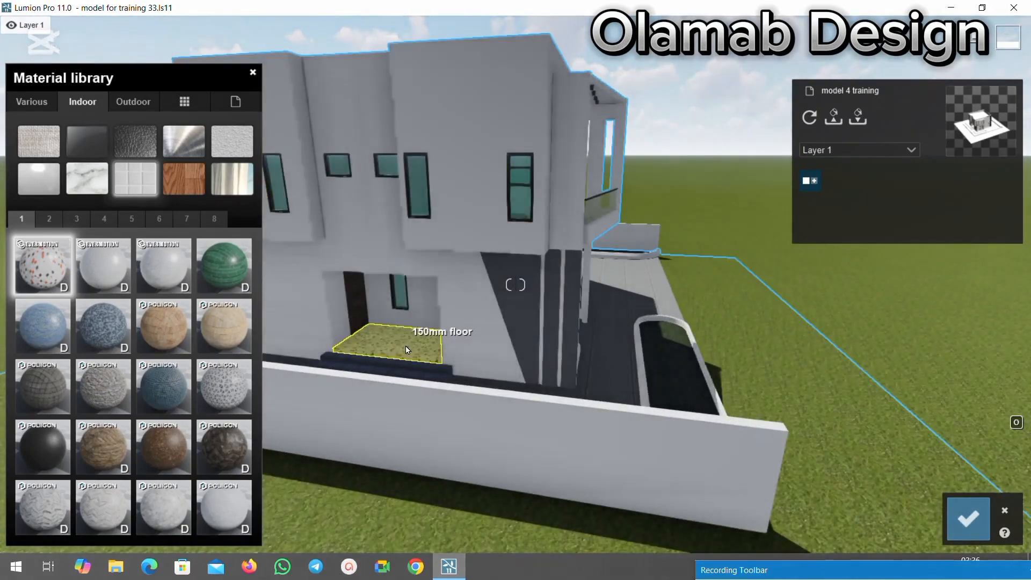
pyautogui.scroll(5, 407, 350)
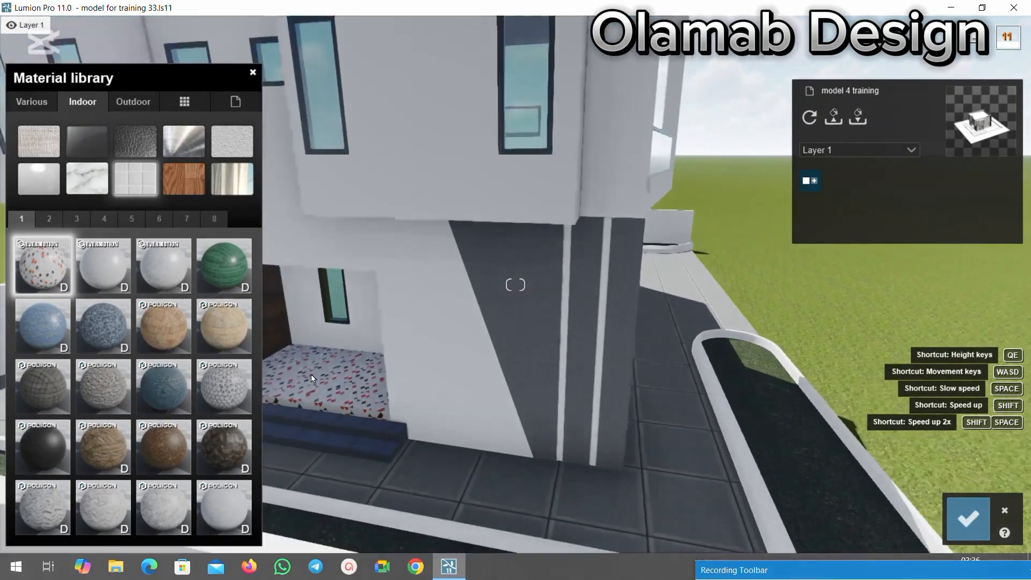
pyautogui.scroll(5, 310, 371)
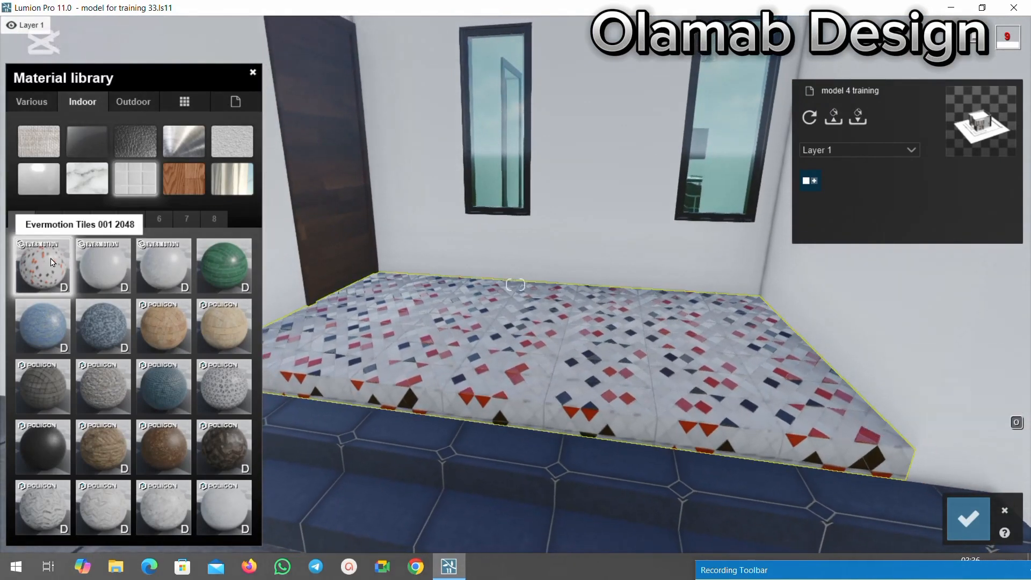
# Set the colorization of the side porch floor's Evermotion tiles to about 0.3.
pyautogui.click(339, 430)
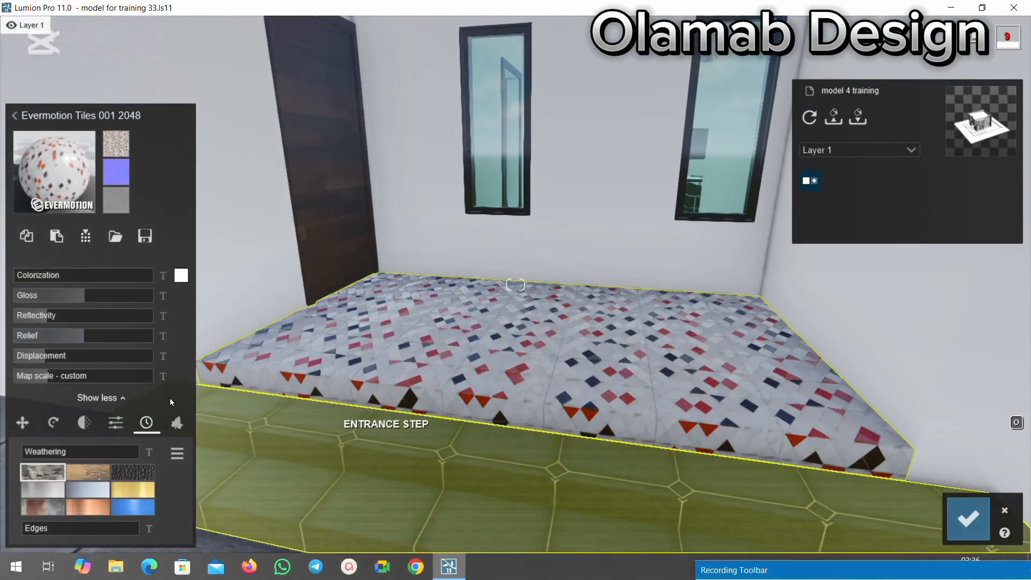
pyautogui.moveTo(73, 276)
pyautogui.mouseDown()
pyautogui.moveTo(116, 276)
pyautogui.moveTo(67, 284)
pyautogui.mouseUp()
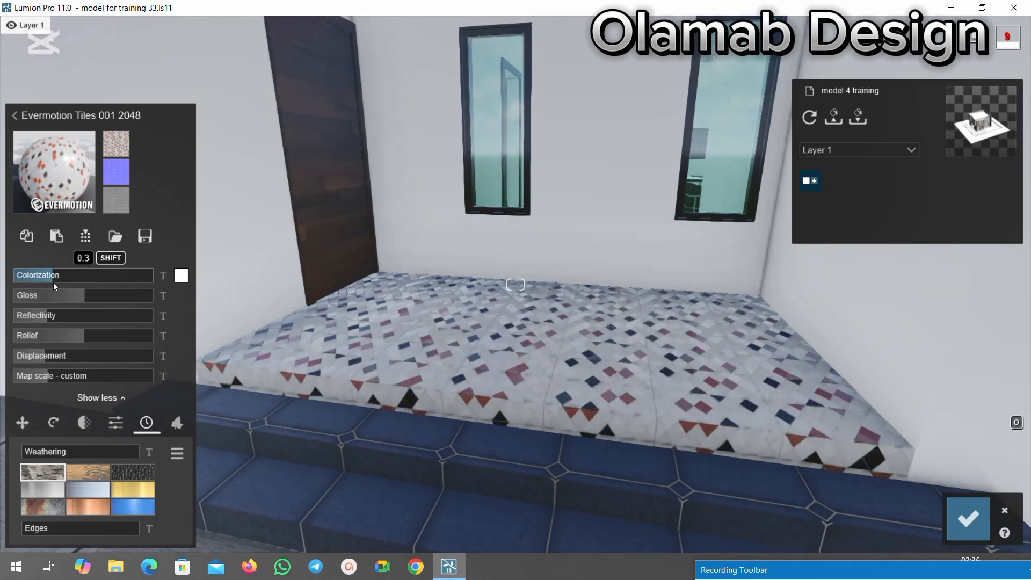
# Replace the side porch floor's material with the indoor tile Polii Tiles 15 01 3k.
pyautogui.click(69, 172)
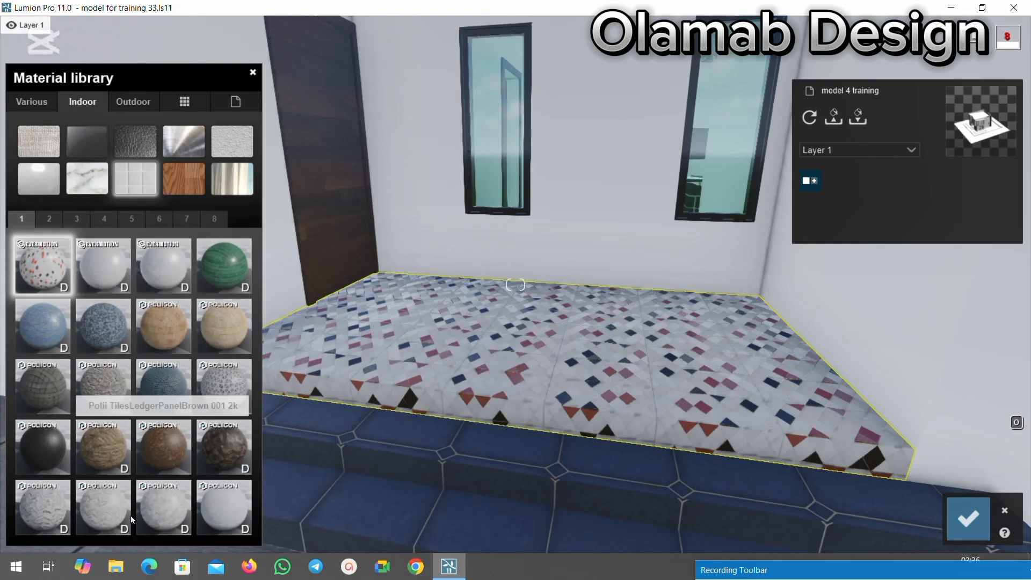
pyautogui.click(48, 219)
pyautogui.click(76, 222)
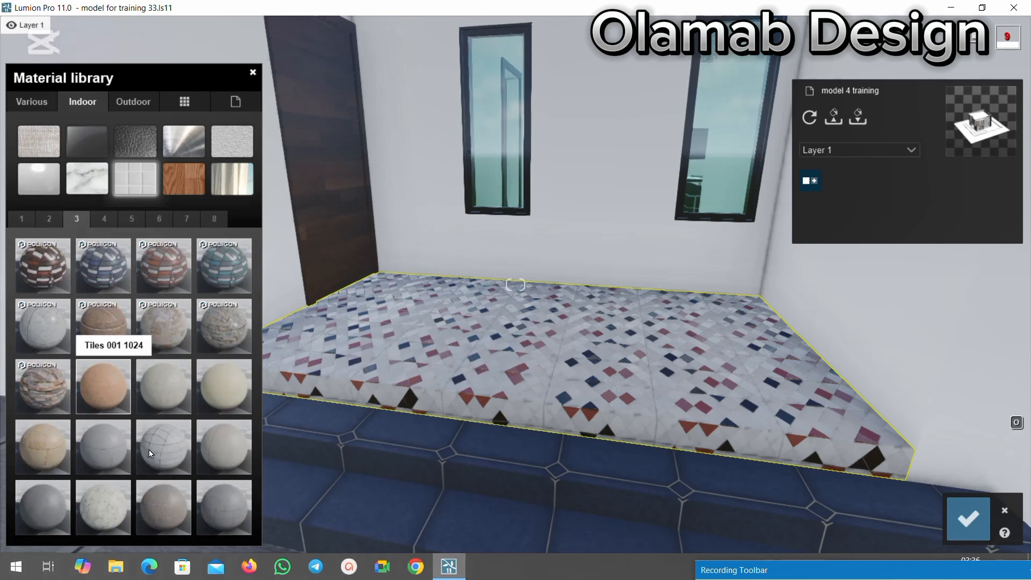
pyautogui.click(54, 337)
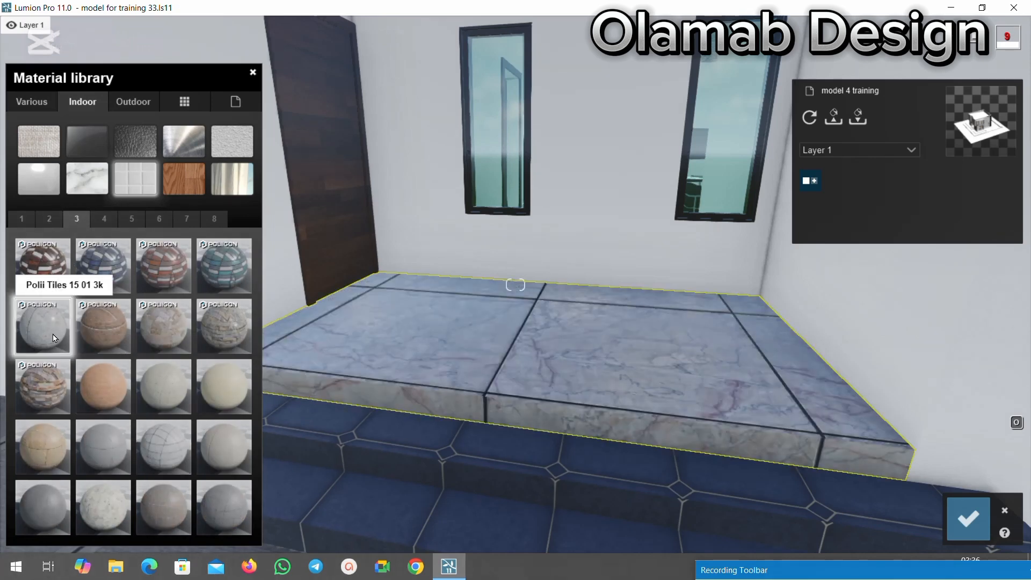
pyautogui.scroll(-4, 478, 301)
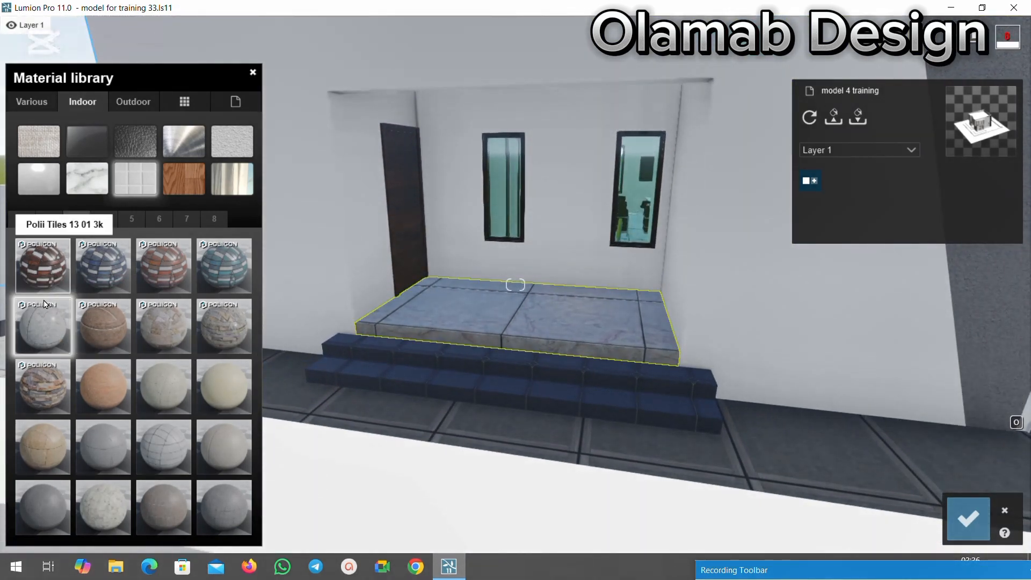
pyautogui.click(44, 320)
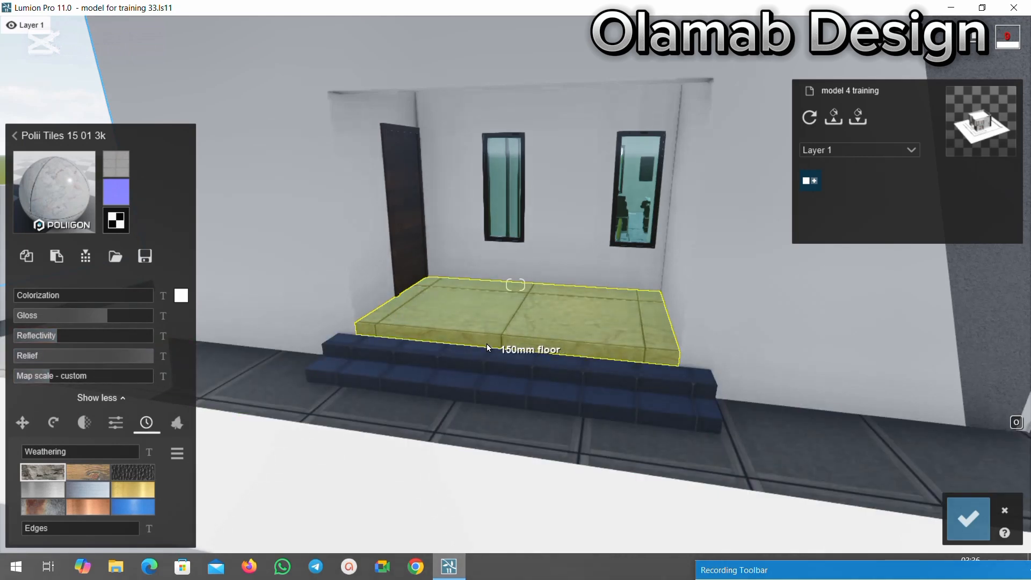
# Set the map scale of the side porch floor tiles to 1.0 and check the pattern up close.
pyautogui.moveTo(43, 379); pyautogui.dragTo(44, 378)
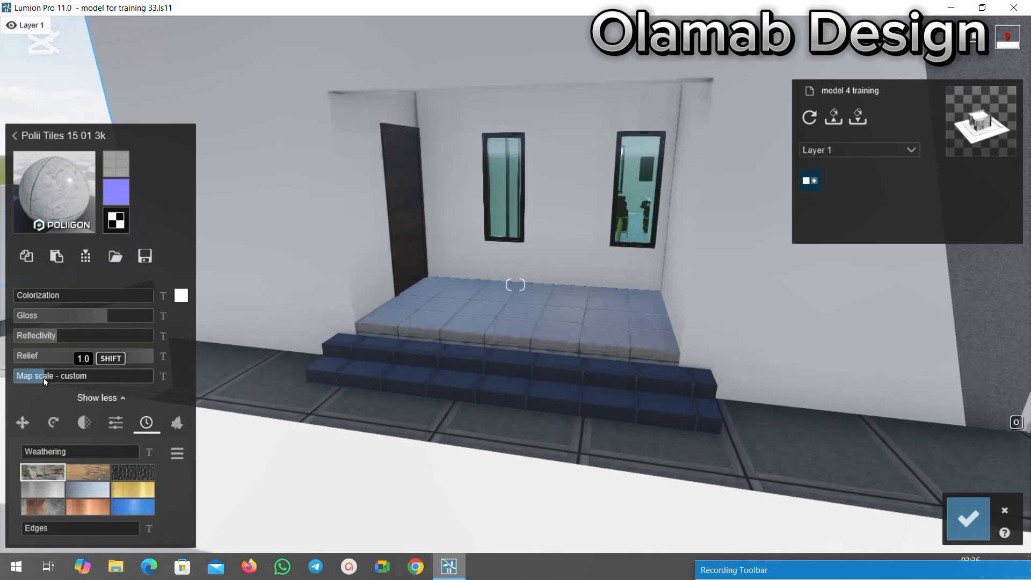
pyautogui.scroll(4, 526, 324)
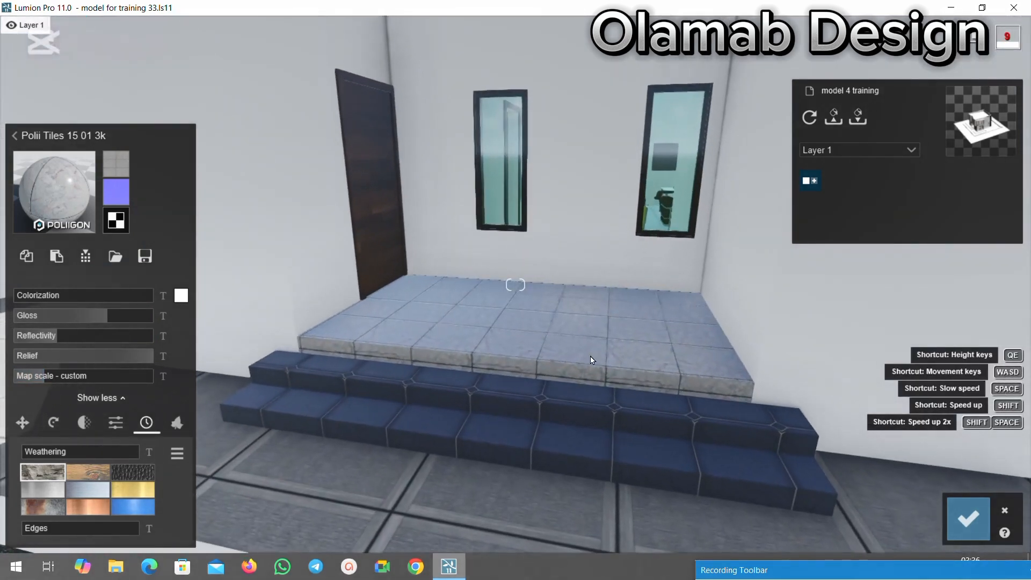
pyautogui.scroll(5, 591, 360)
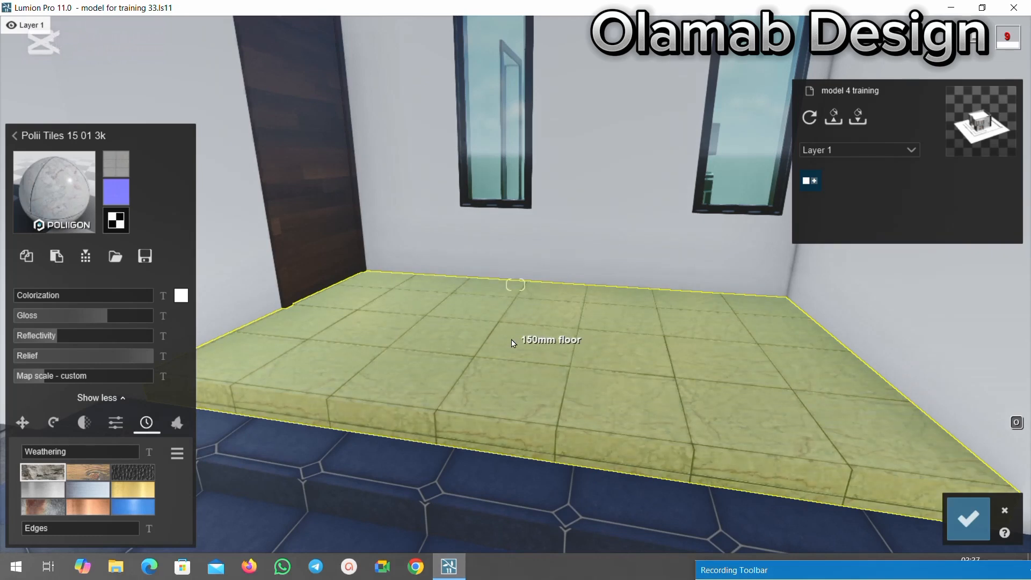
pyautogui.scroll(-4, 547, 285)
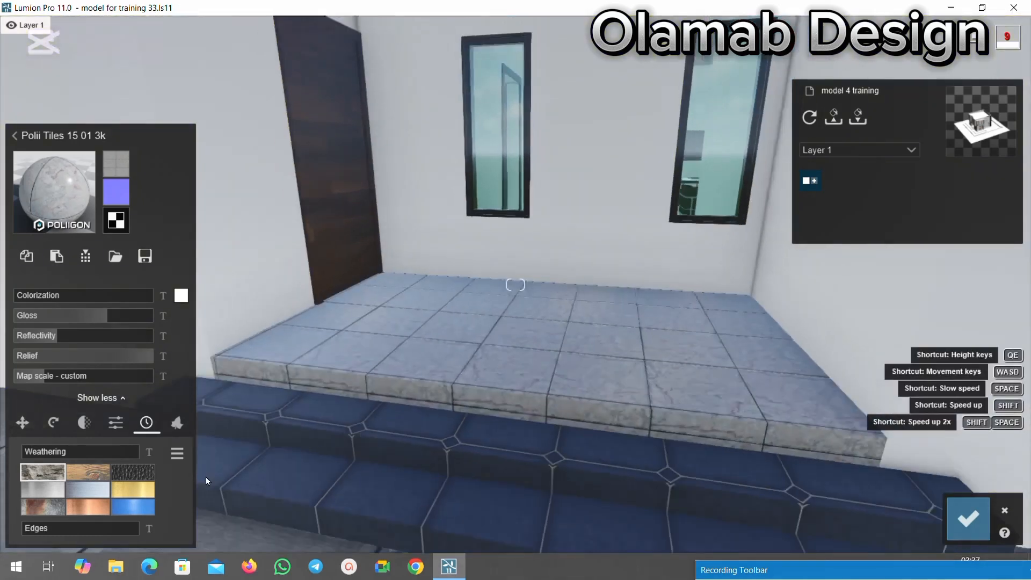
# Lower the porch floor tiles' gloss to about 0.7, raise colorization, reduce relief to roughly 0.5, and add slight weathering and 0.1 edges.
pyautogui.moveTo(86, 321); pyautogui.dragTo(72, 318)
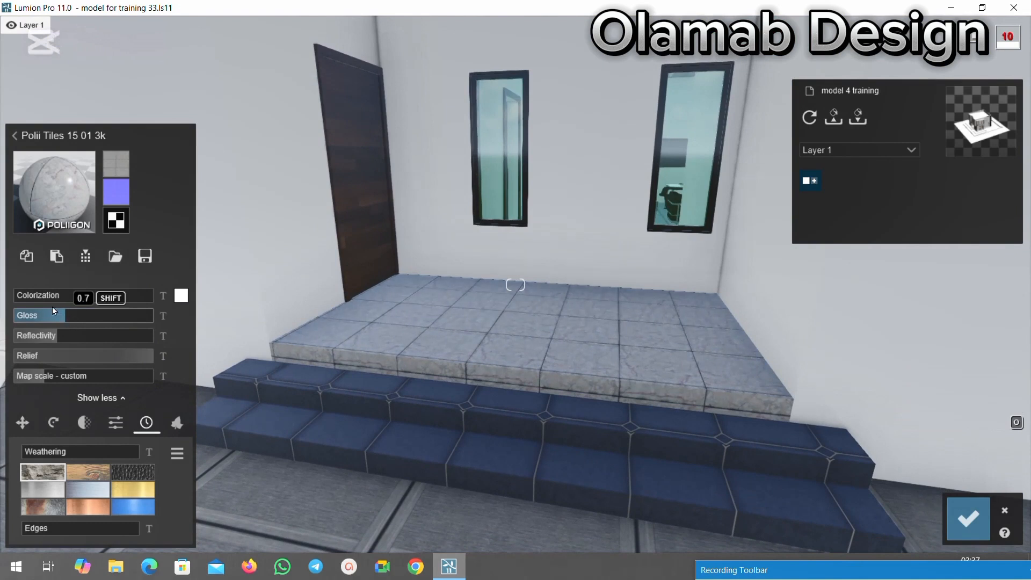
pyautogui.moveTo(39, 294)
pyautogui.mouseDown()
pyautogui.moveTo(108, 295)
pyautogui.moveTo(47, 295)
pyautogui.moveTo(54, 317)
pyautogui.moveTo(59, 297)
pyautogui.moveTo(103, 304)
pyautogui.moveTo(96, 316)
pyautogui.mouseUp()
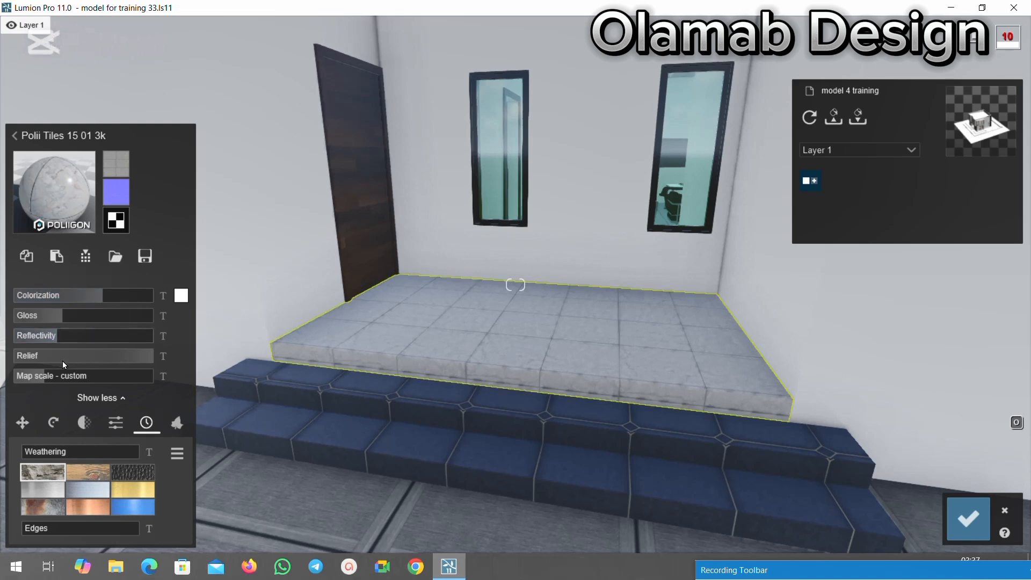
pyautogui.moveTo(91, 356); pyautogui.dragTo(61, 349)
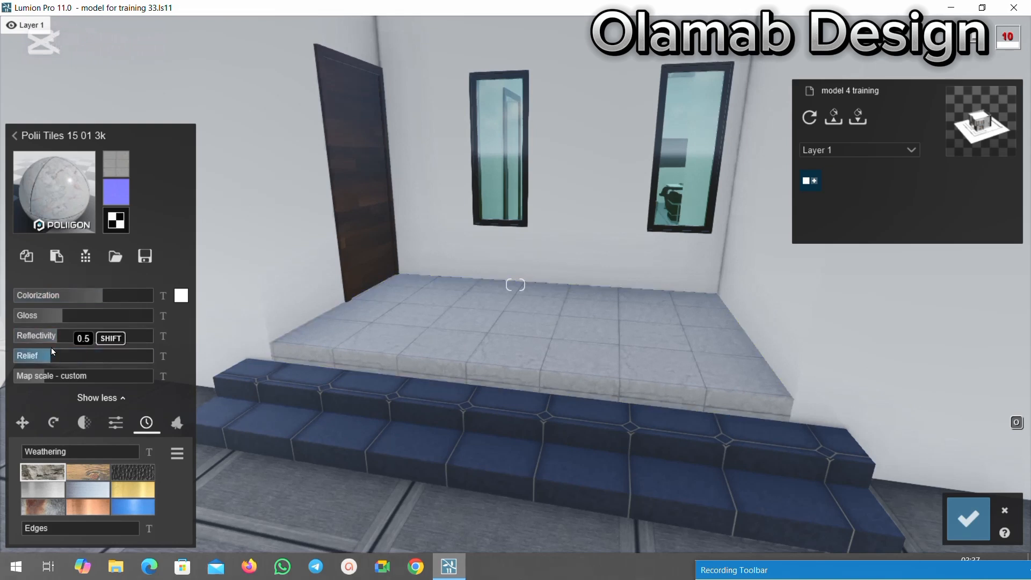
pyautogui.moveTo(68, 348); pyautogui.dragTo(69, 348)
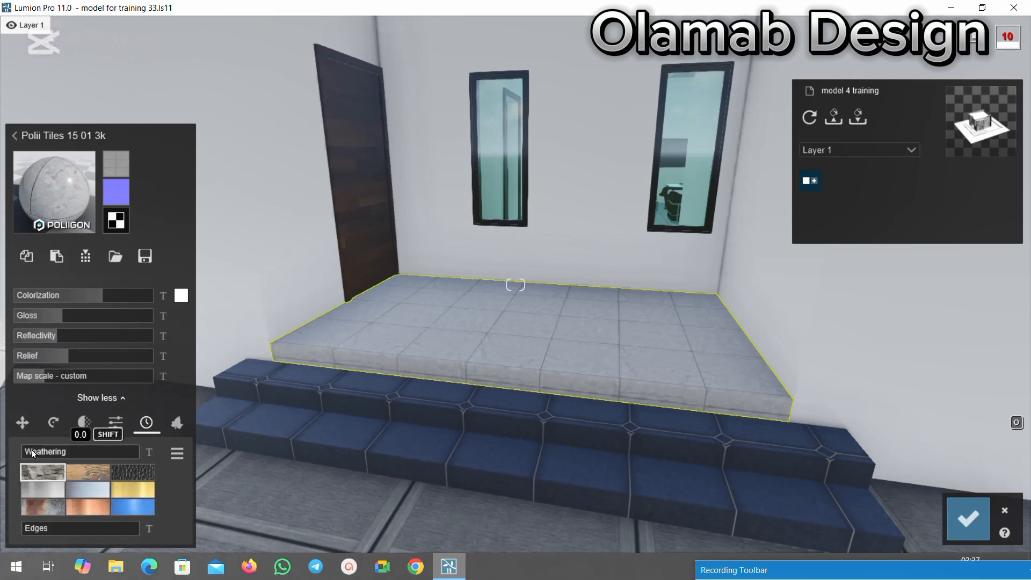
pyautogui.moveTo(32, 453); pyautogui.dragTo(32, 453)
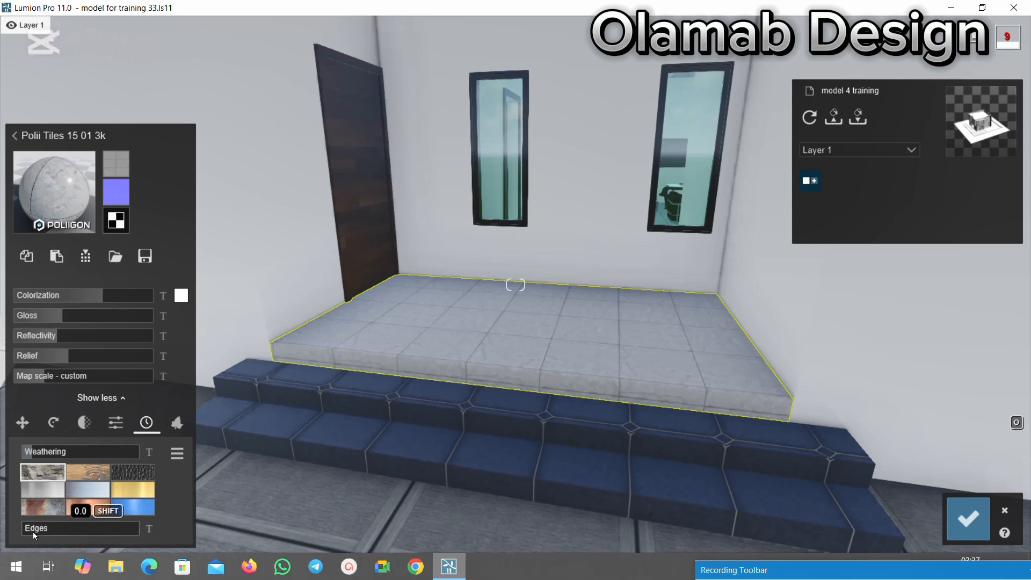
pyautogui.moveTo(31, 527); pyautogui.dragTo(35, 529)
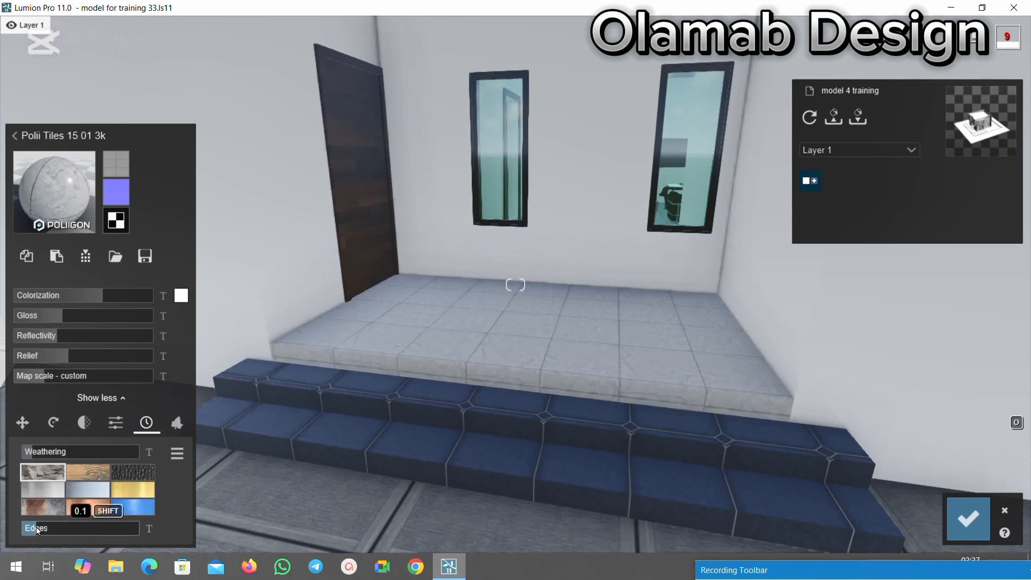
# Copy the side porch floor's Polii Tiles 15 01 3k material, paste it onto the entrance steps, and save the changes.
pyautogui.scroll(-5, 486, 361)
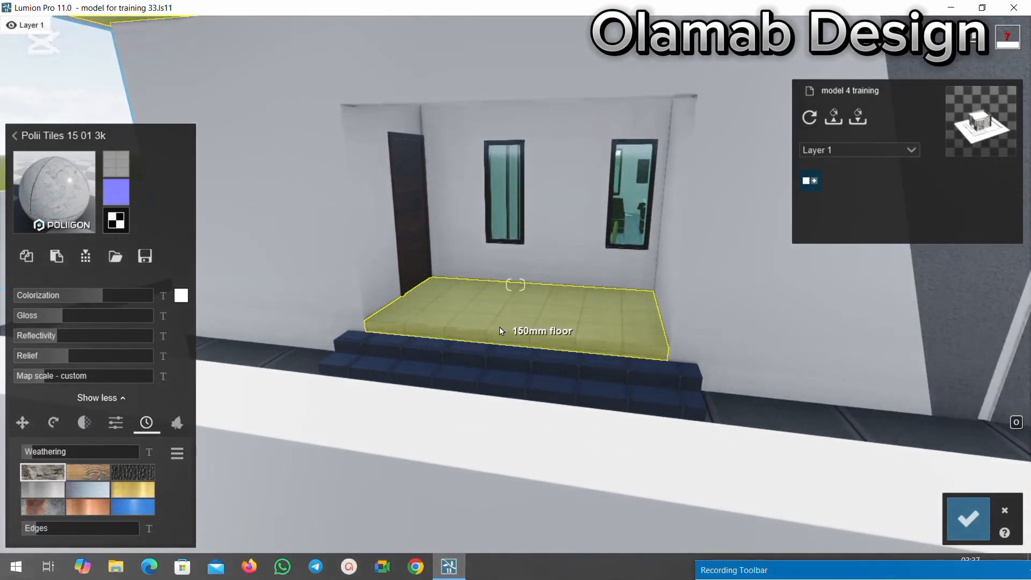
pyautogui.click(499, 329)
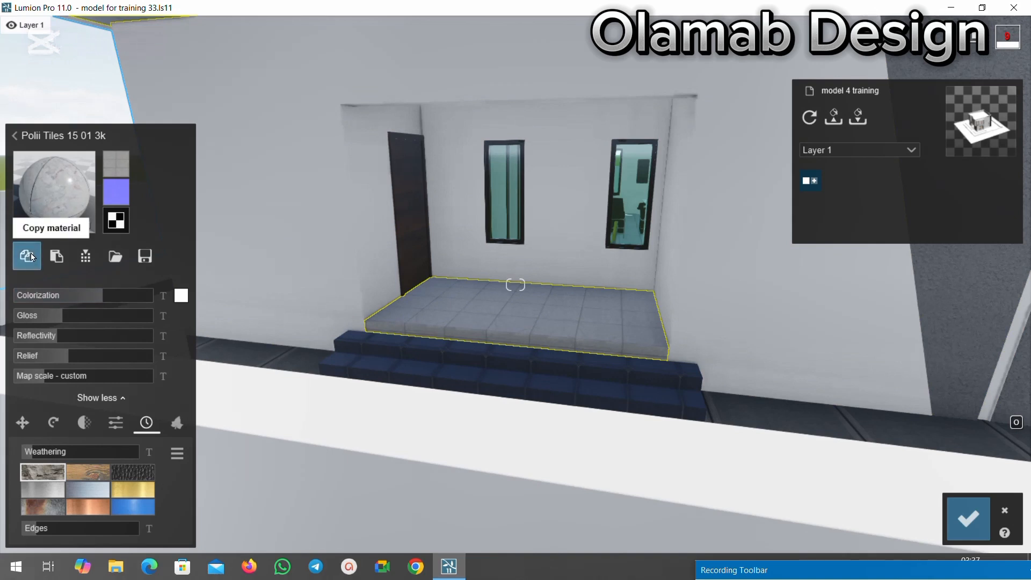
pyautogui.click(29, 255)
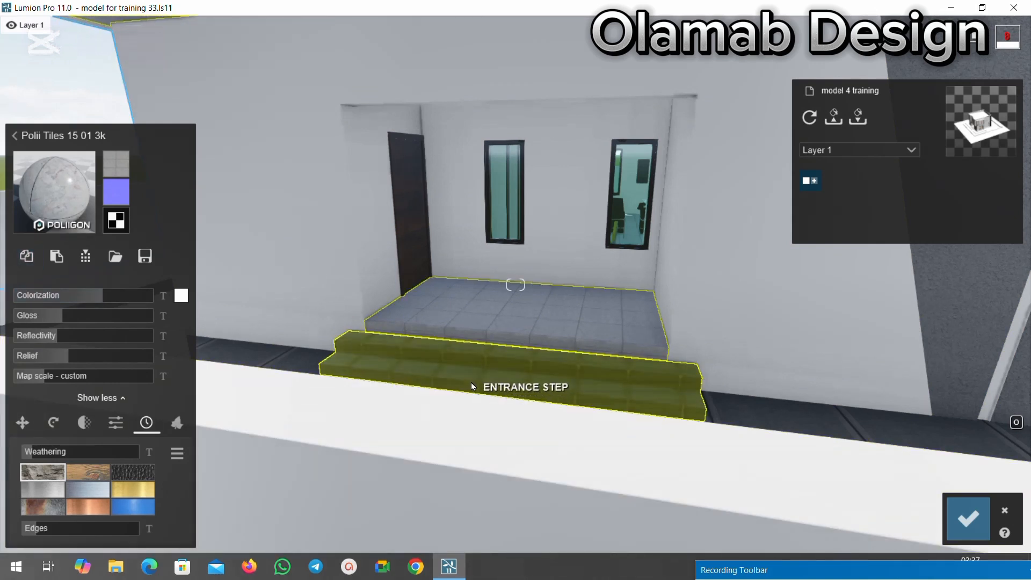
pyautogui.click(471, 381)
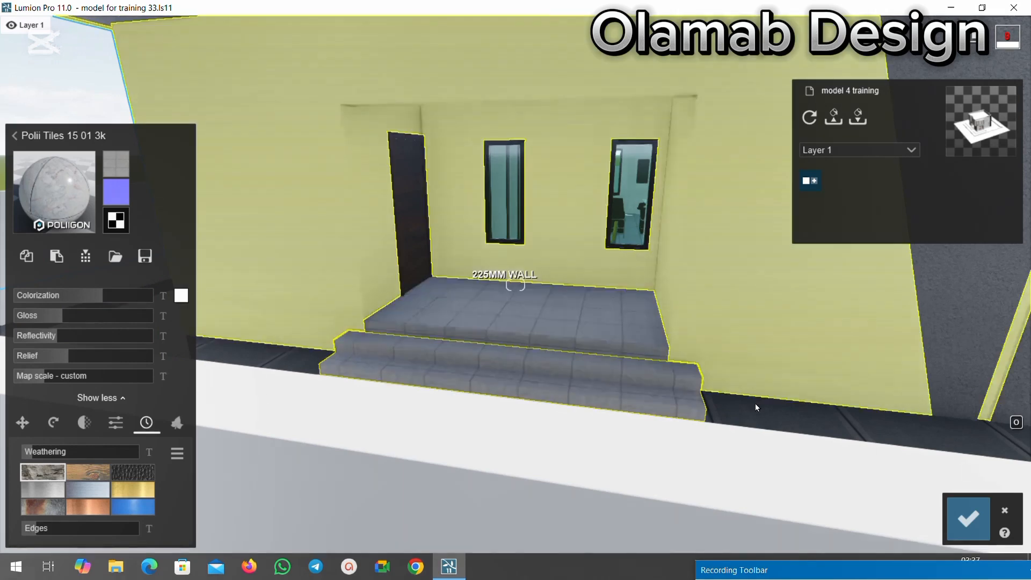
pyautogui.click(968, 518)
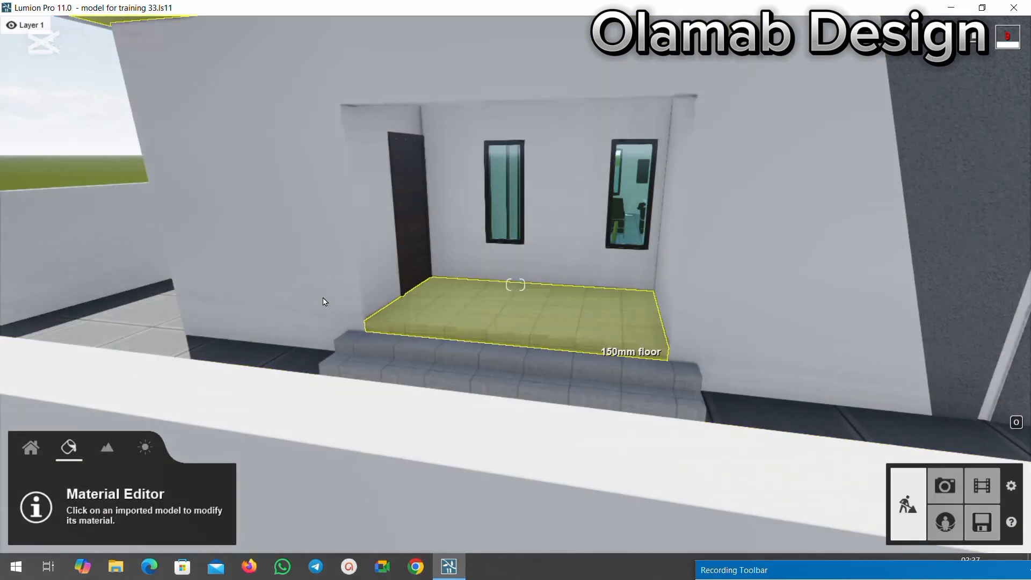
# Examine the house exterior from the side porch round to the front facade.
pyautogui.press('s')
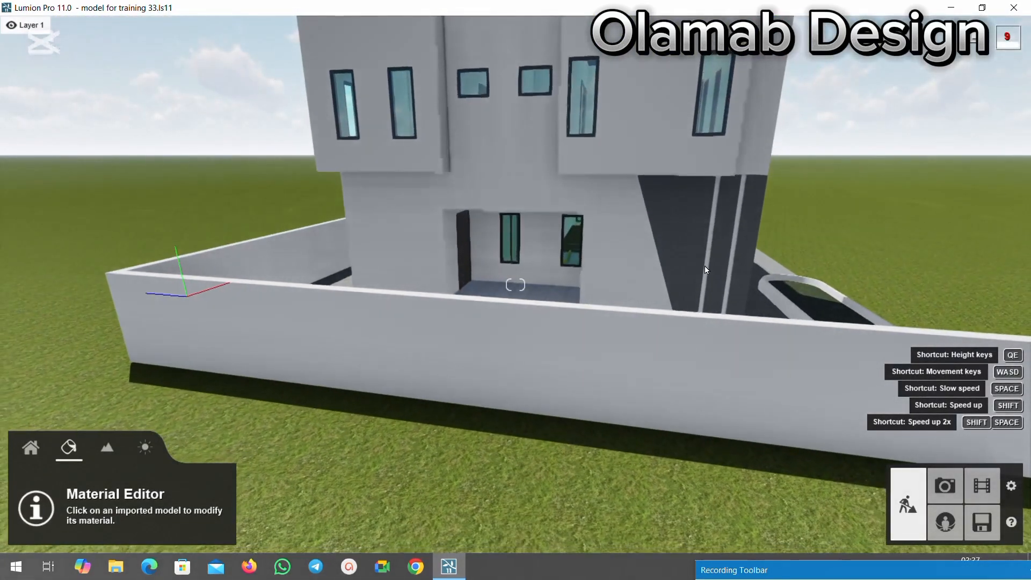
pyautogui.press('w')
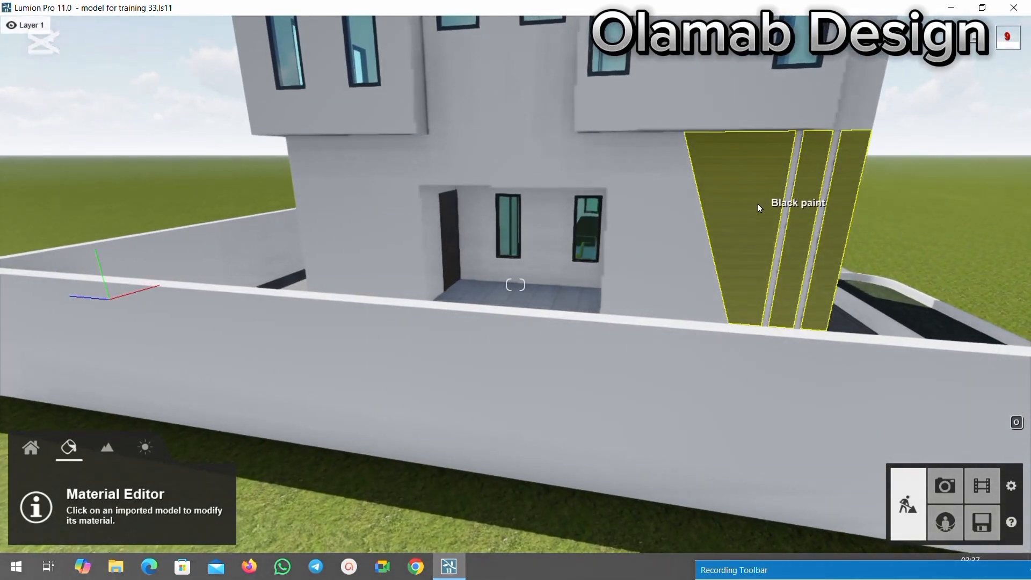
pyautogui.press('s')
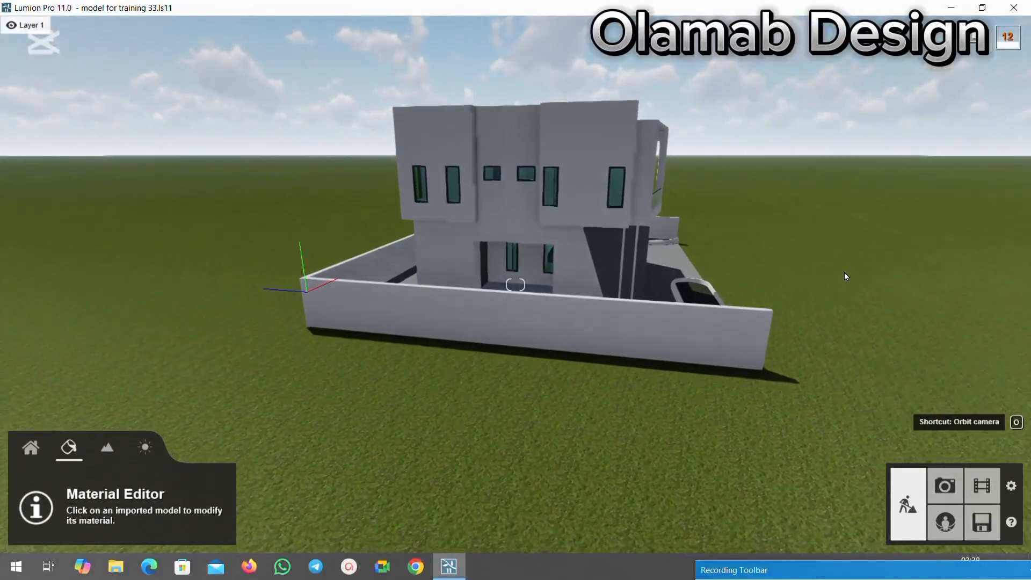
pyautogui.press('o')
pyautogui.moveTo(844, 273); pyautogui.dragTo(762, 210, button='right')
pyautogui.press('w')
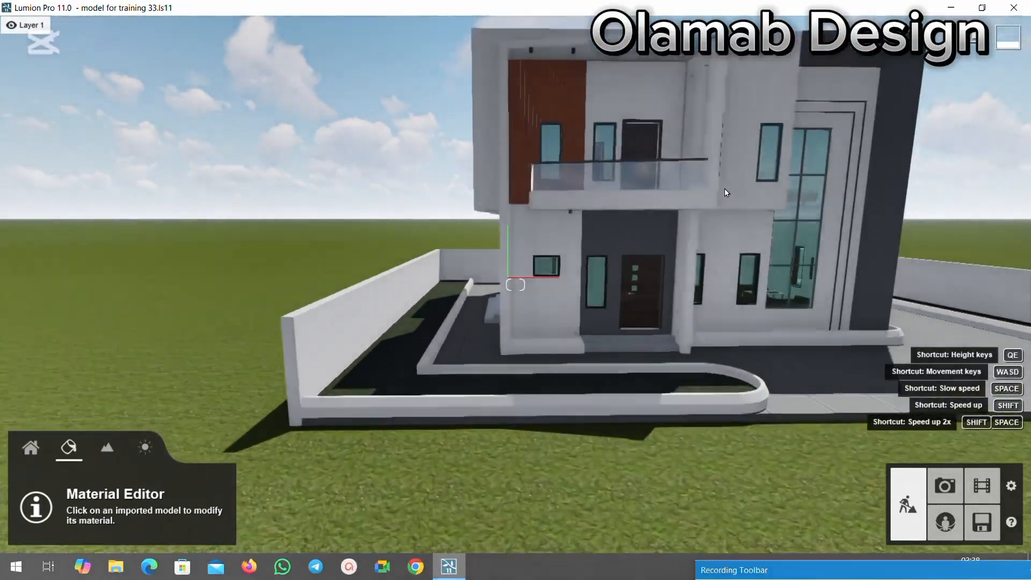
pyautogui.press('s')
pyautogui.press('w')
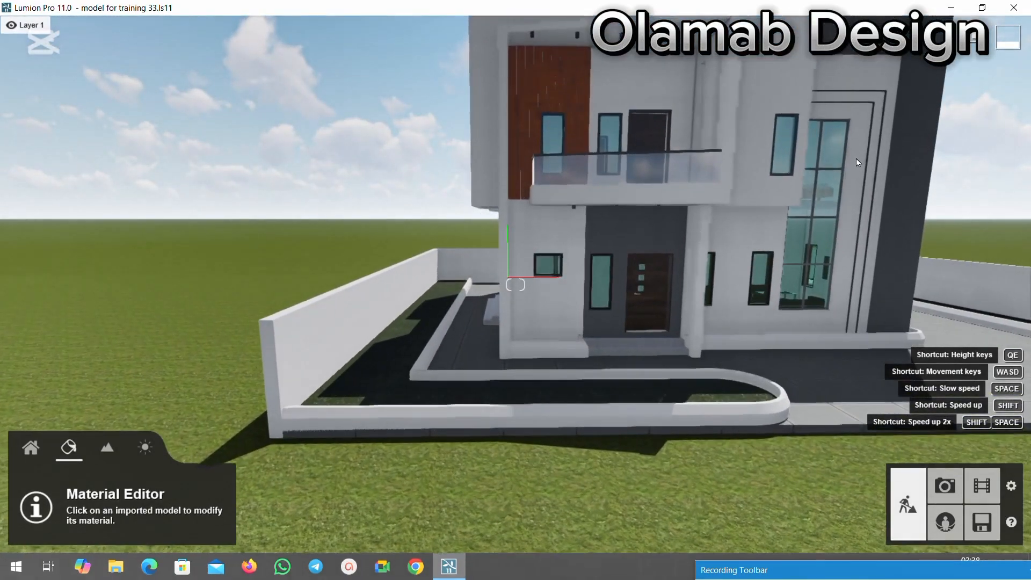
# Copy the Aluminium material from the frame of the small ground-floor window near the front door.
pyautogui.press('w')
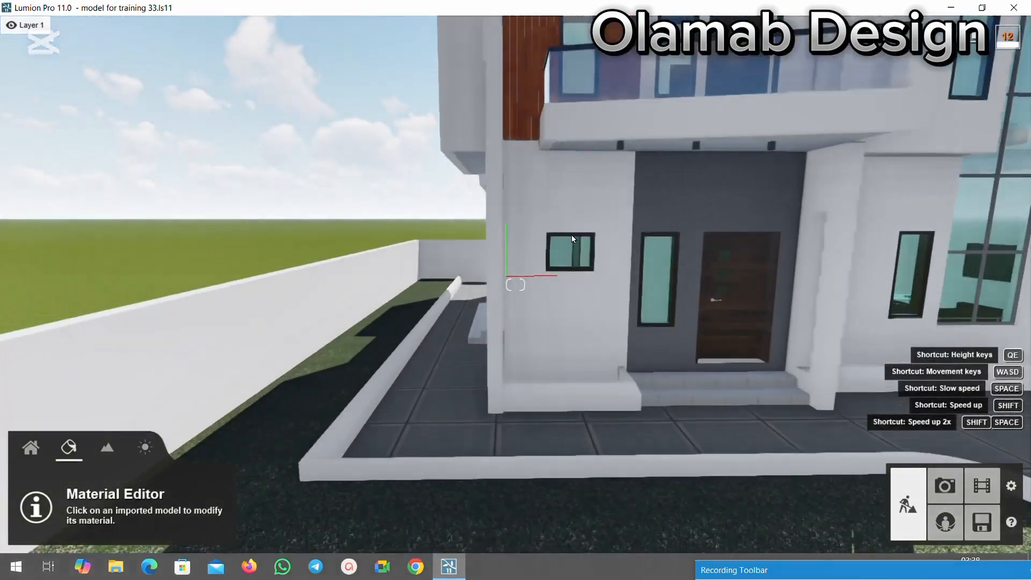
pyautogui.press('w')
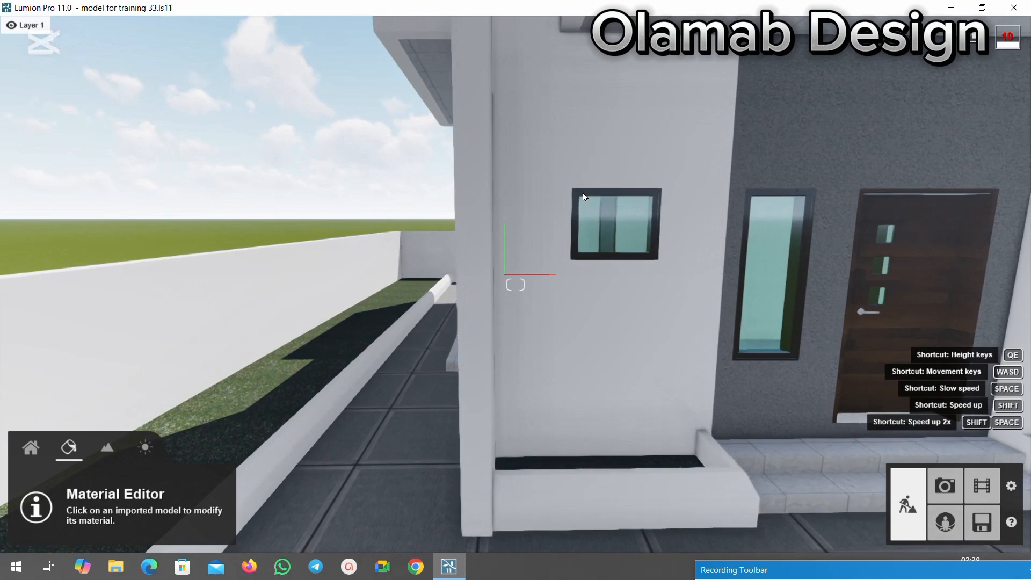
pyautogui.click(584, 196)
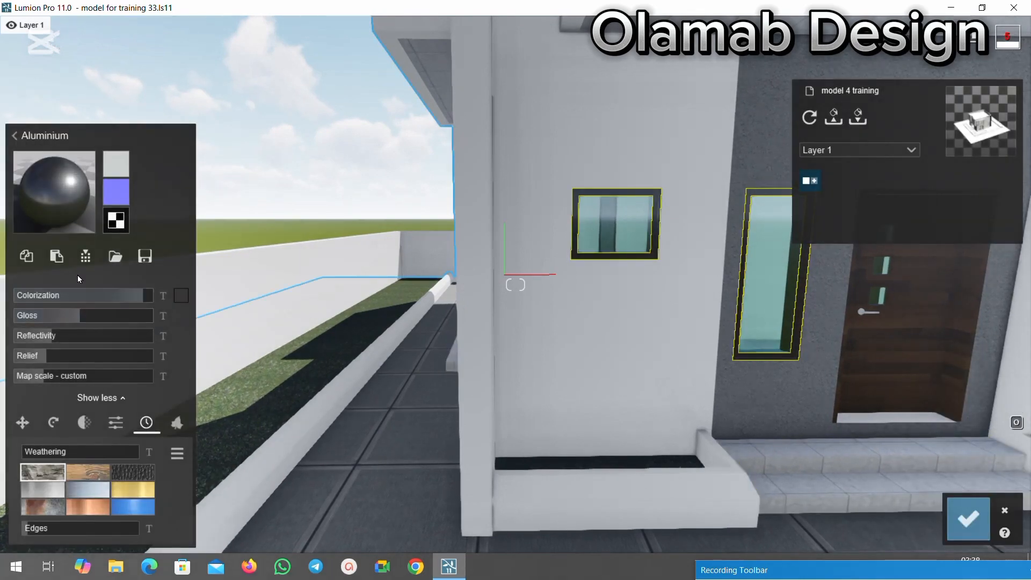
pyautogui.click(32, 257)
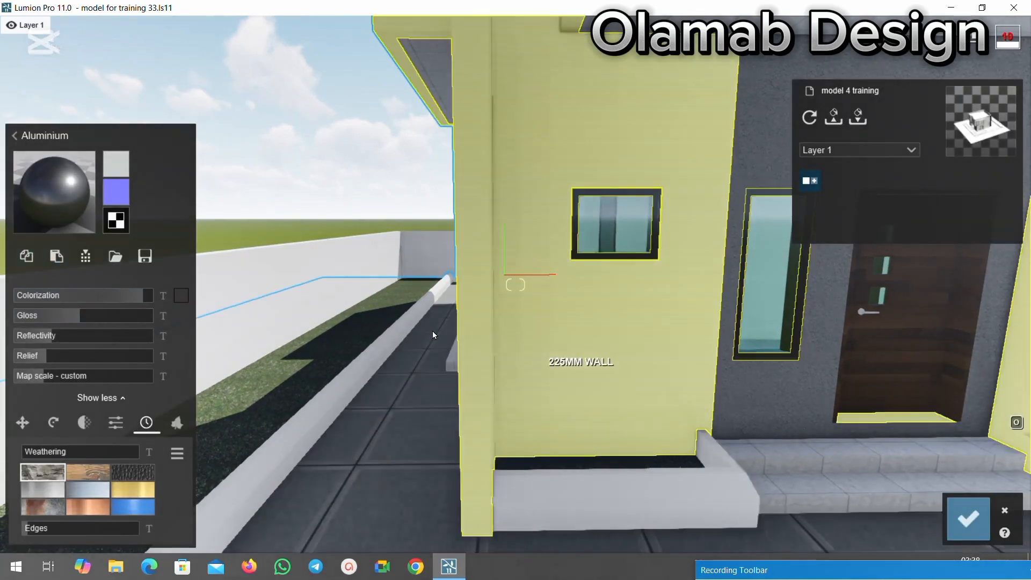
# Give the frame of the tall multi-pane window on the front facade a Color material and paste the copied Aluminium material over it.
pyautogui.press('s')
pyautogui.press('s')
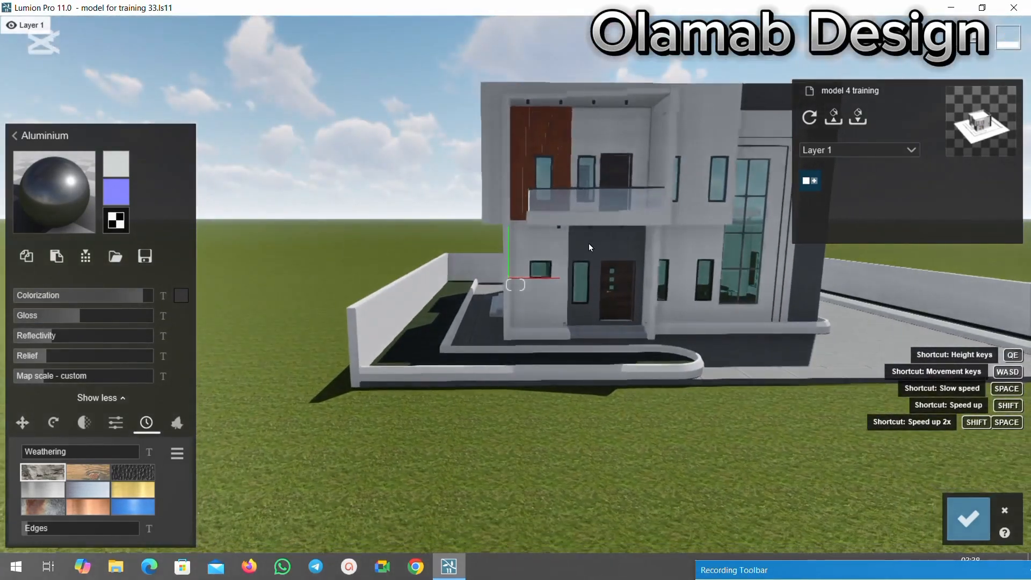
pyautogui.press('s')
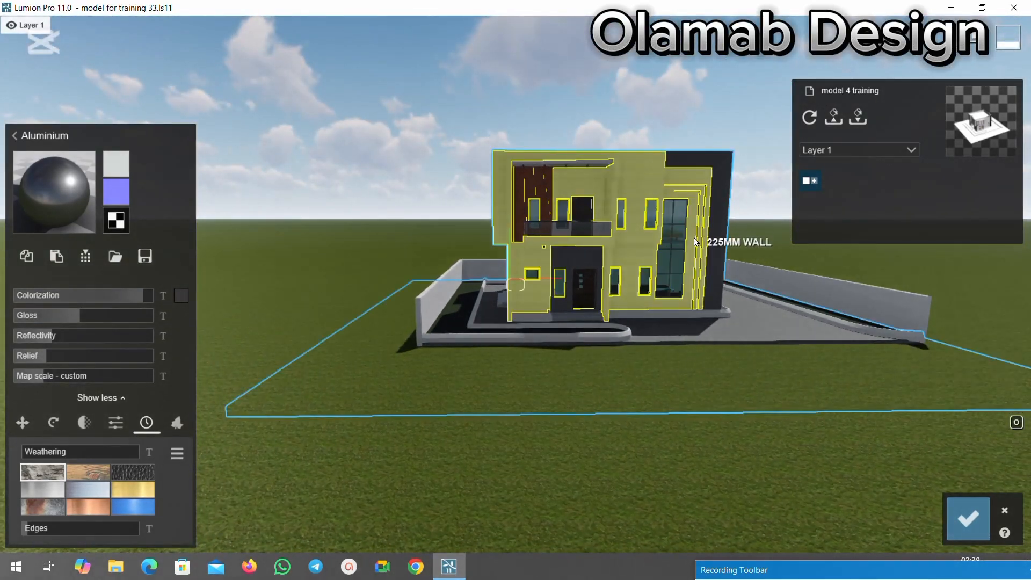
pyautogui.press('w')
pyautogui.scroll(5, 695, 216)
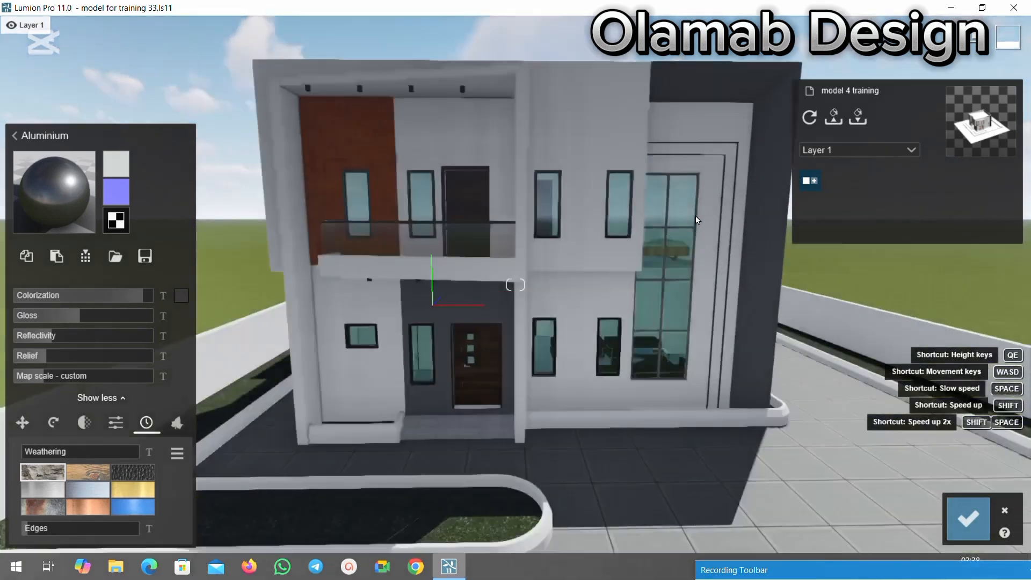
pyautogui.scroll(-1, 670, 211)
pyautogui.scroll(3, 665, 195)
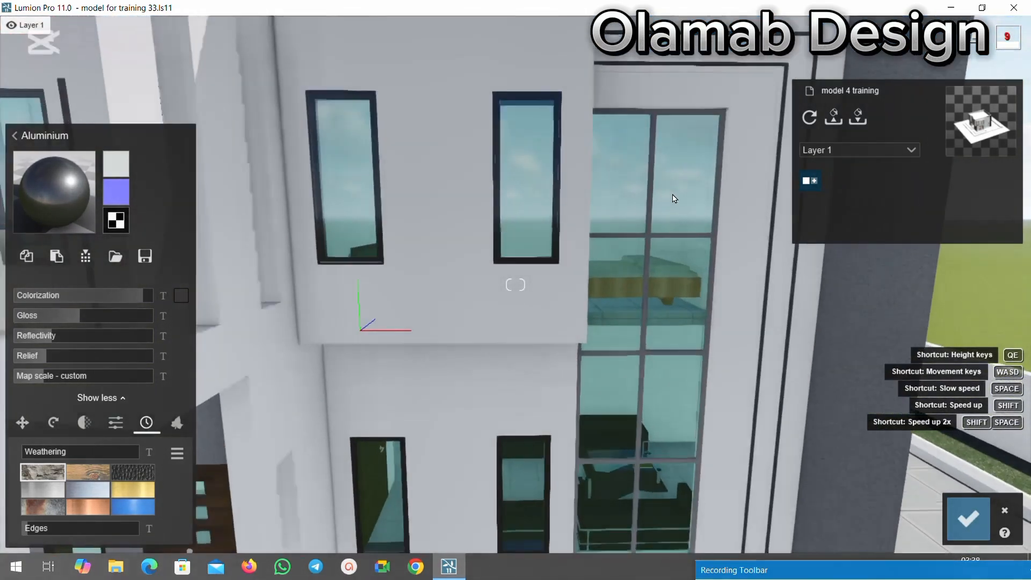
pyautogui.scroll(-2, 722, 212)
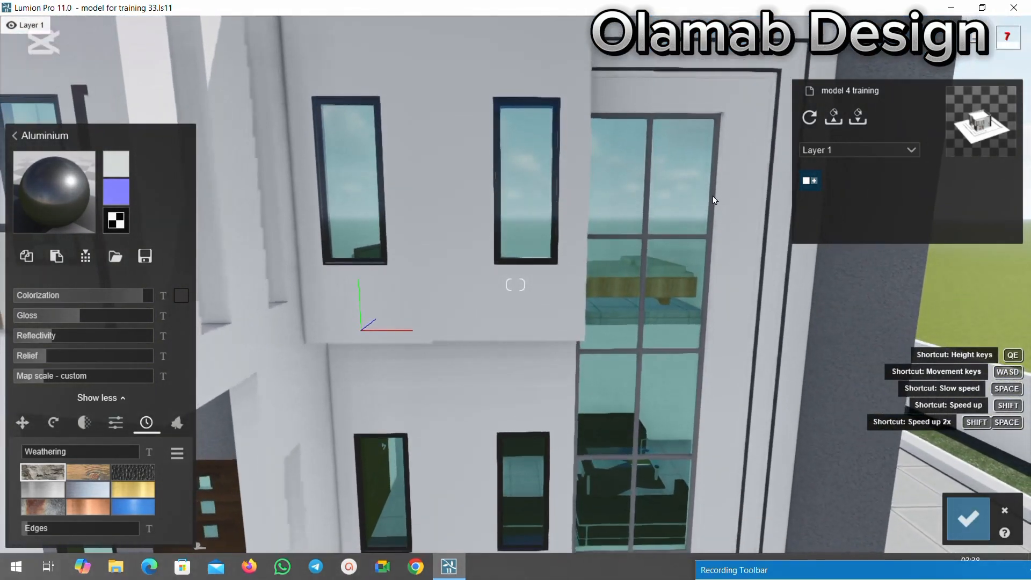
pyautogui.click(713, 200)
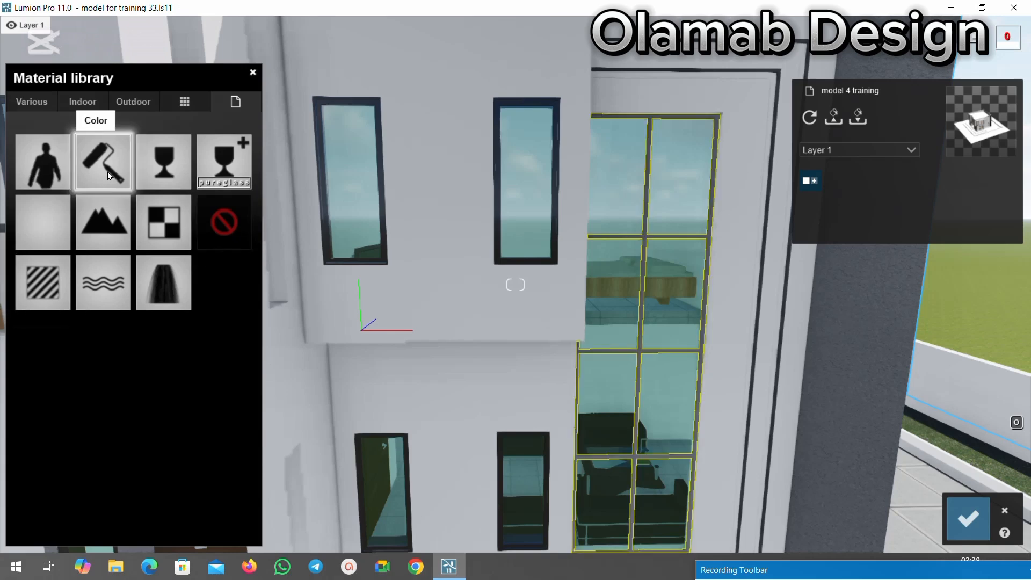
pyautogui.click(109, 175)
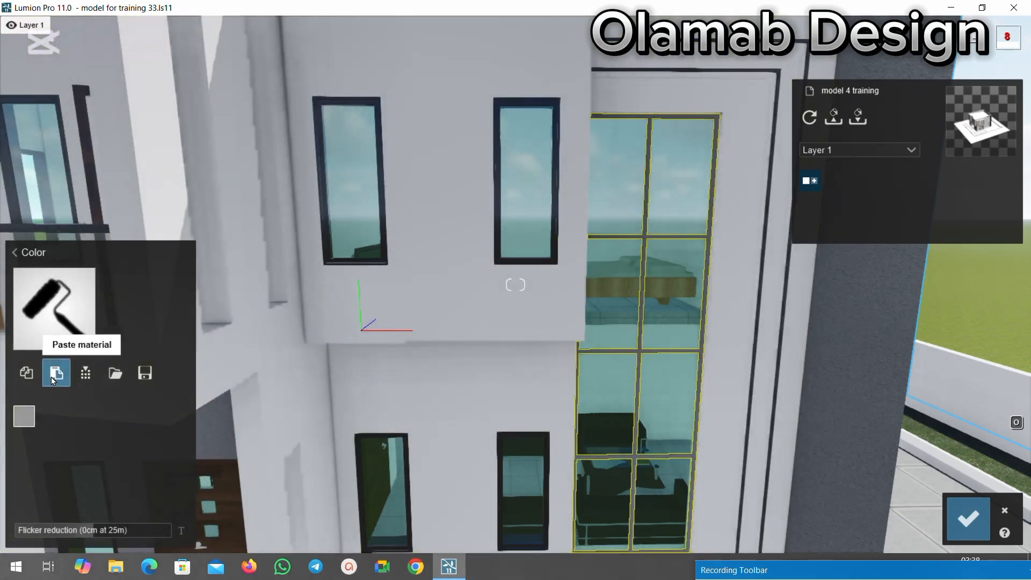
pyautogui.click(52, 379)
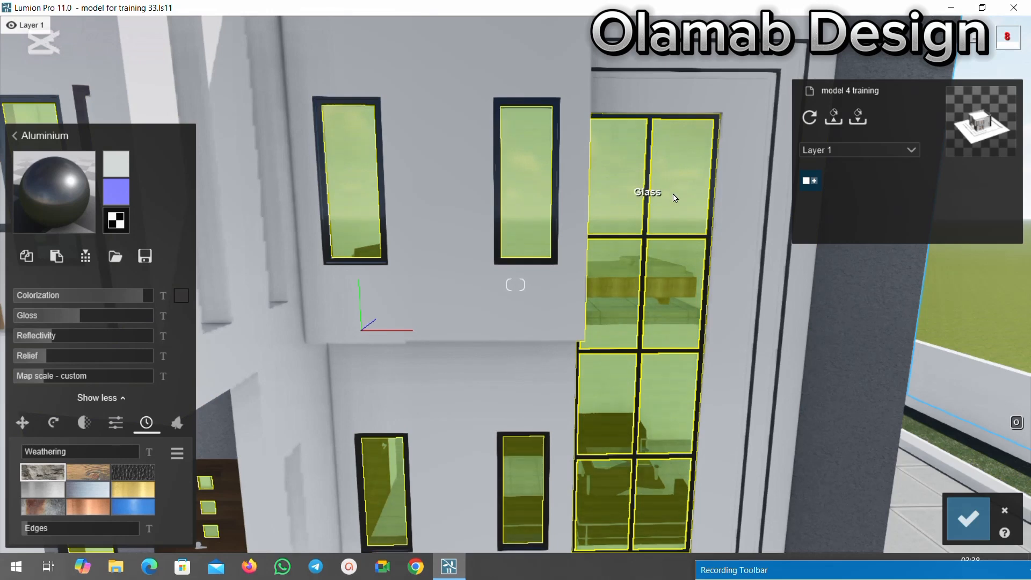
# Check the tall window's frame up close and against the whole front facade, and save the material changes.
pyautogui.press('w')
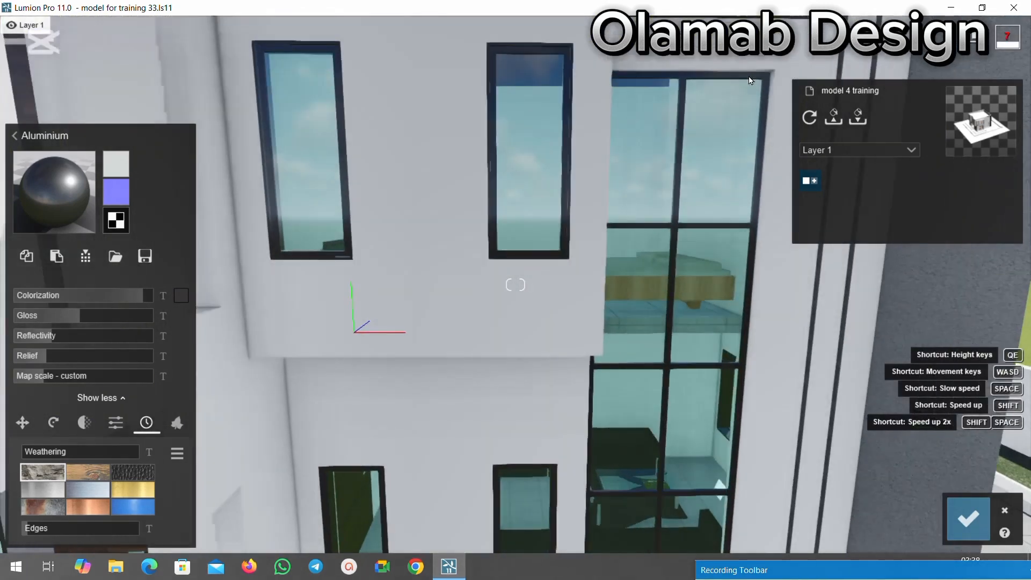
pyautogui.press('w')
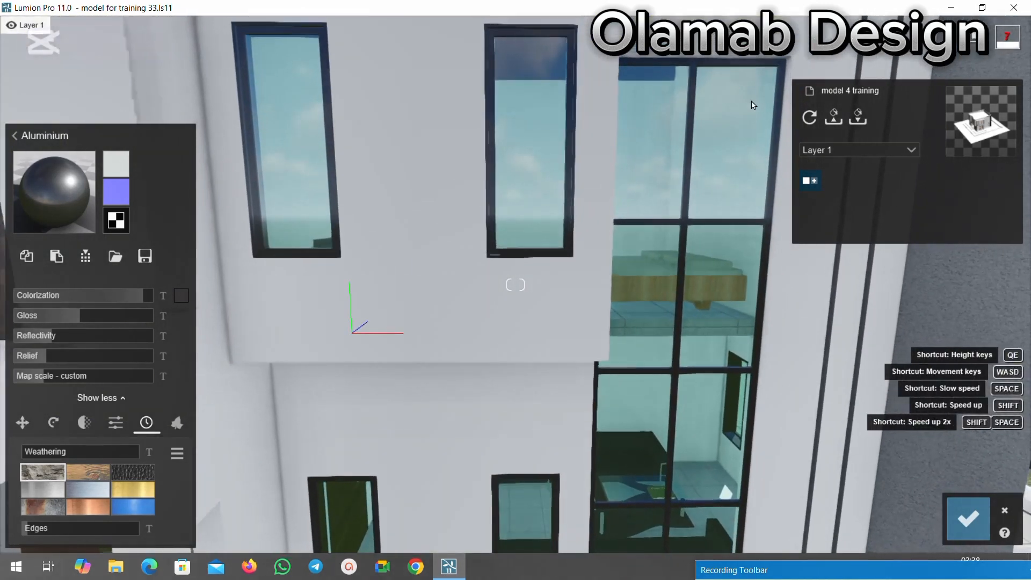
pyautogui.press('s')
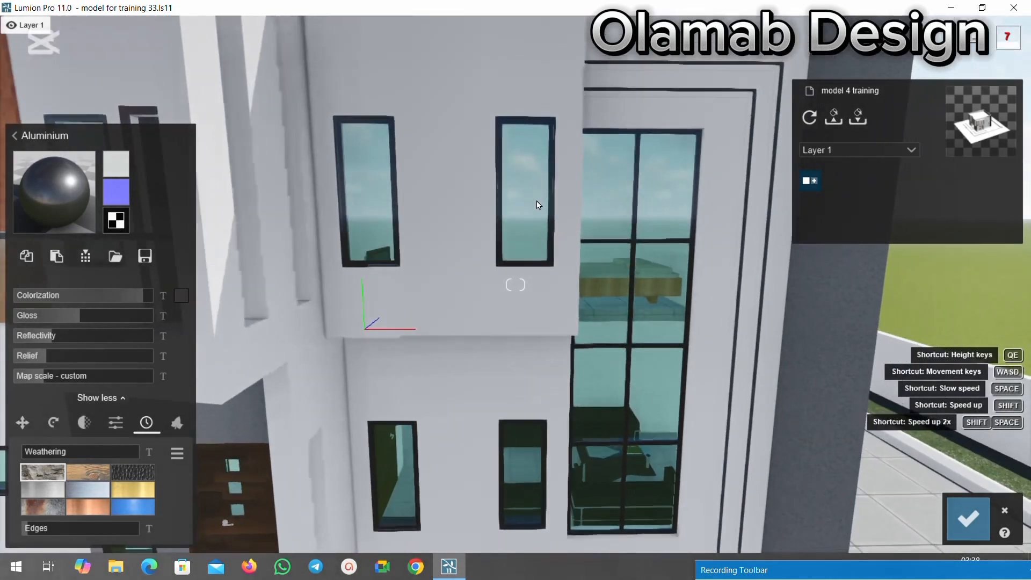
pyautogui.press('s')
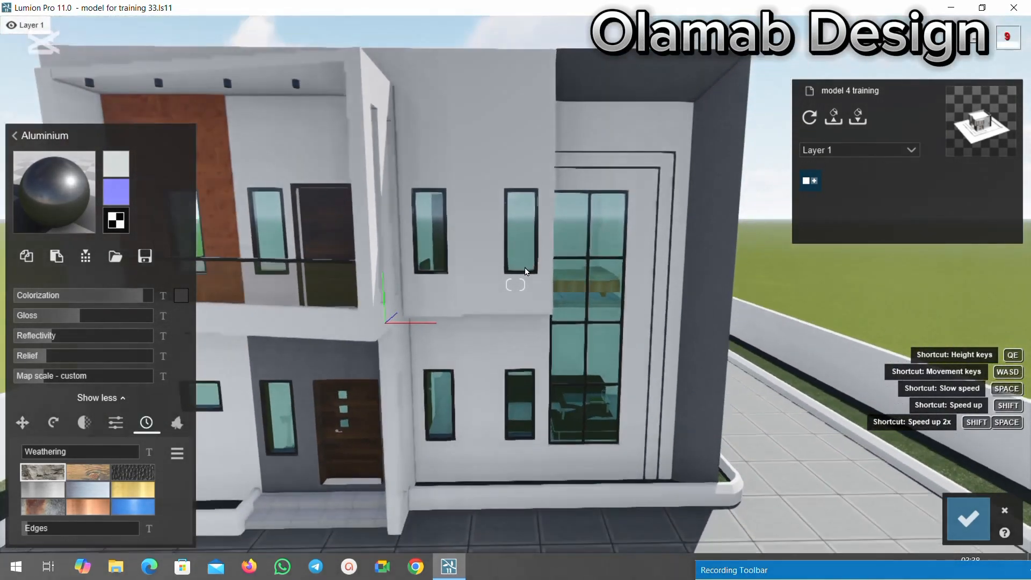
pyautogui.press('s')
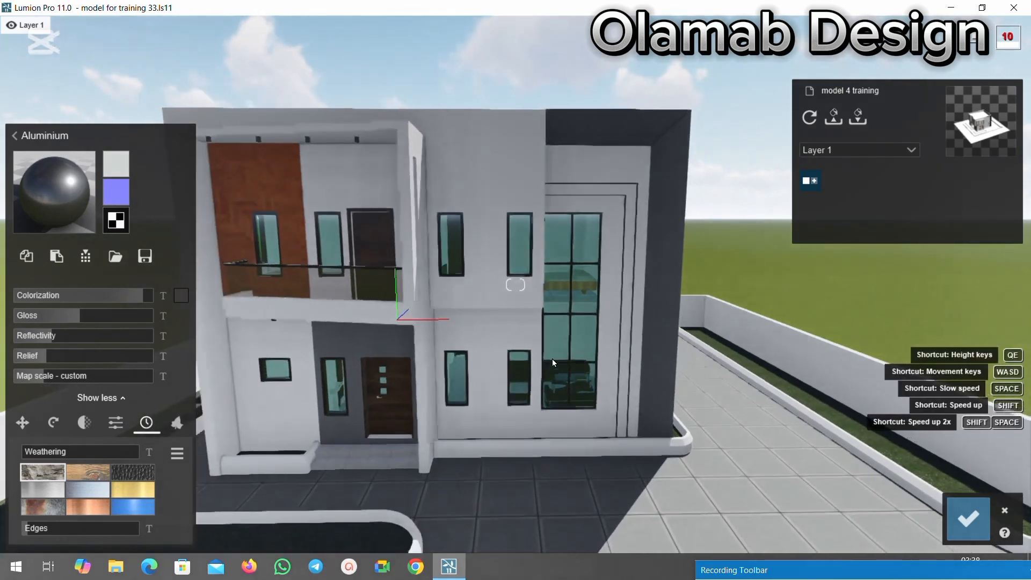
pyautogui.press('s')
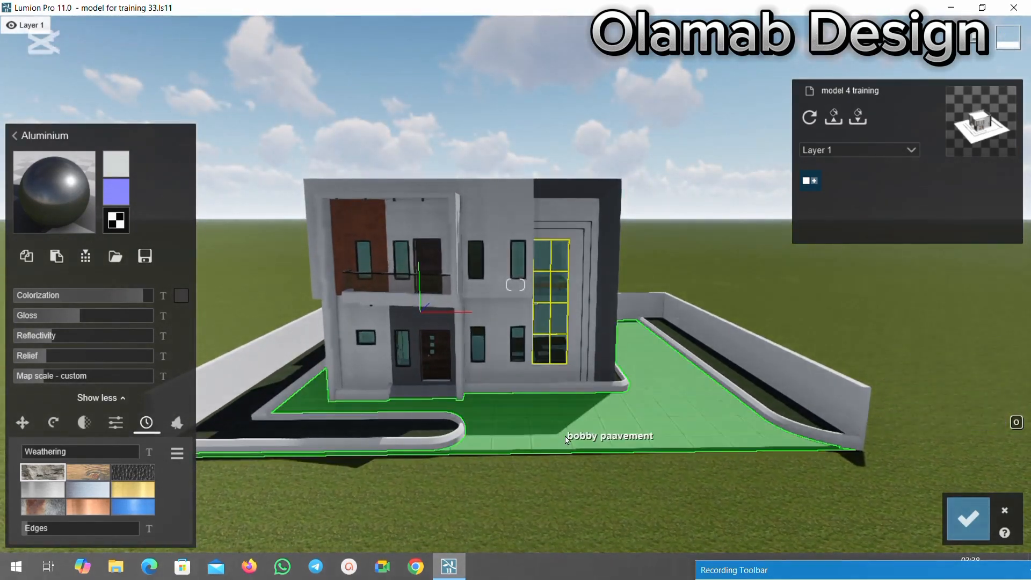
pyautogui.press('w')
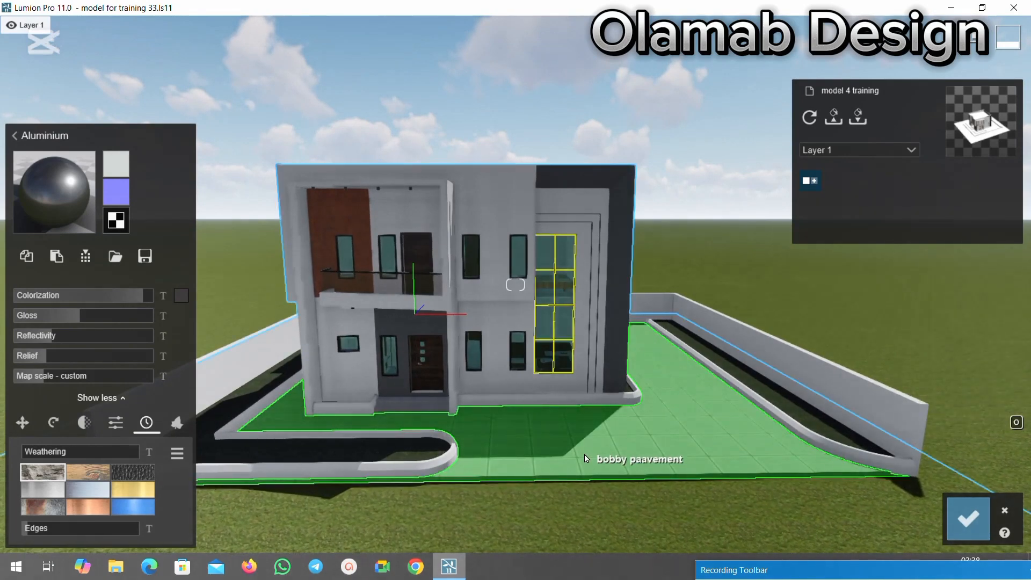
pyautogui.click(968, 518)
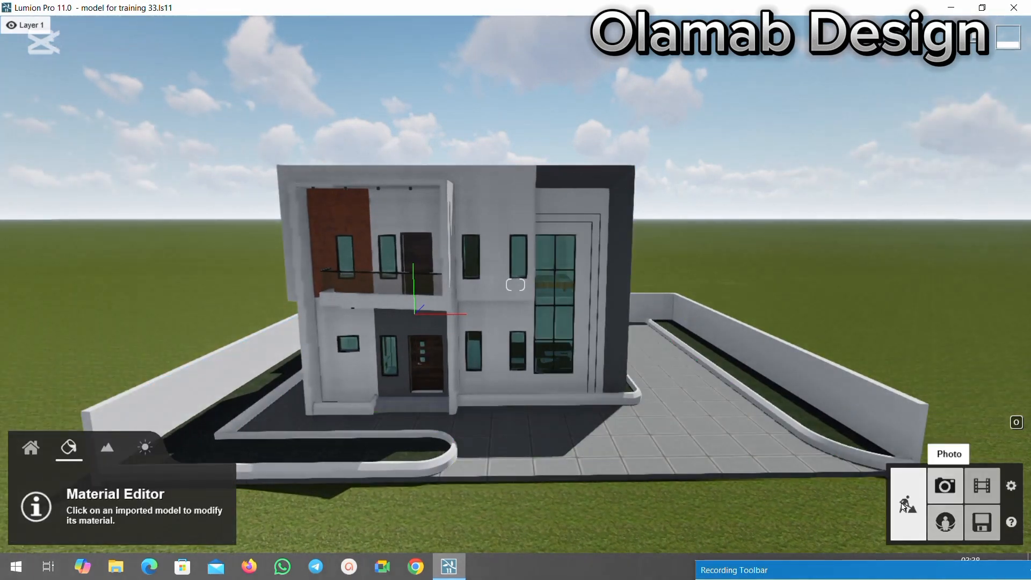
# Assign the outdoor stone material Polii CityStreet Sidewalk 002 2k to the pavement around the house and open its settings.
pyautogui.click(587, 466)
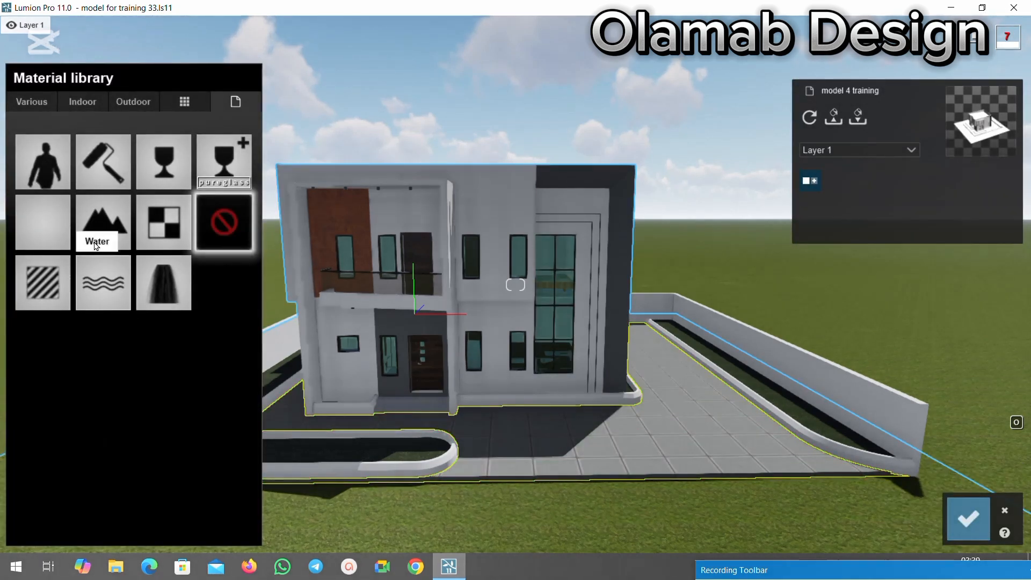
pyautogui.click(117, 102)
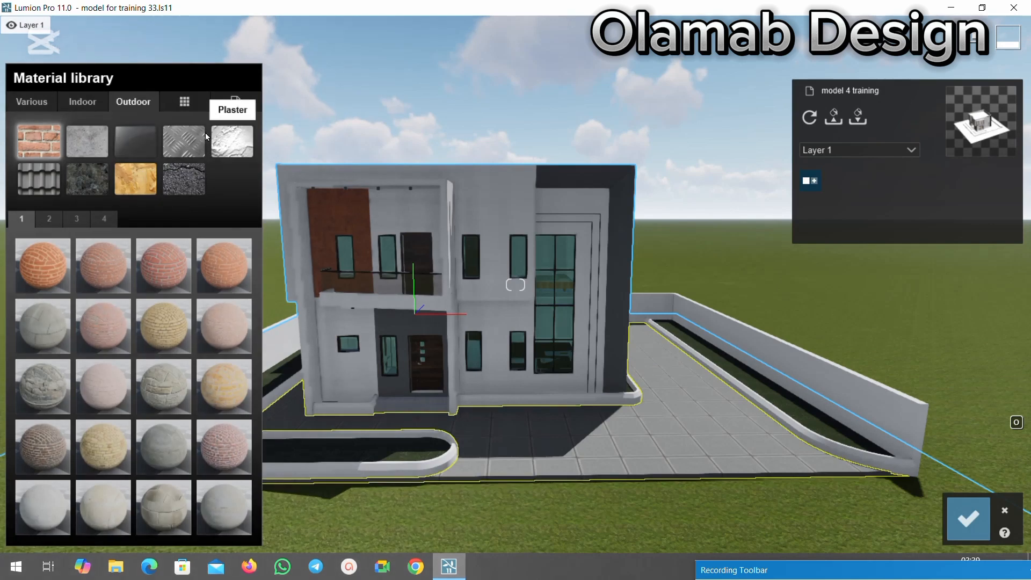
pyautogui.click(92, 175)
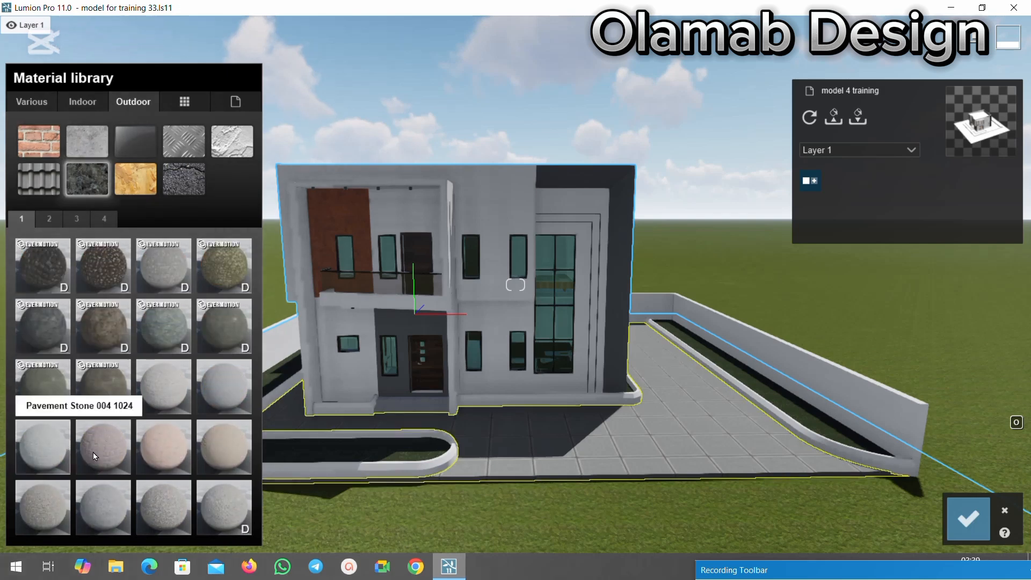
pyautogui.click(47, 224)
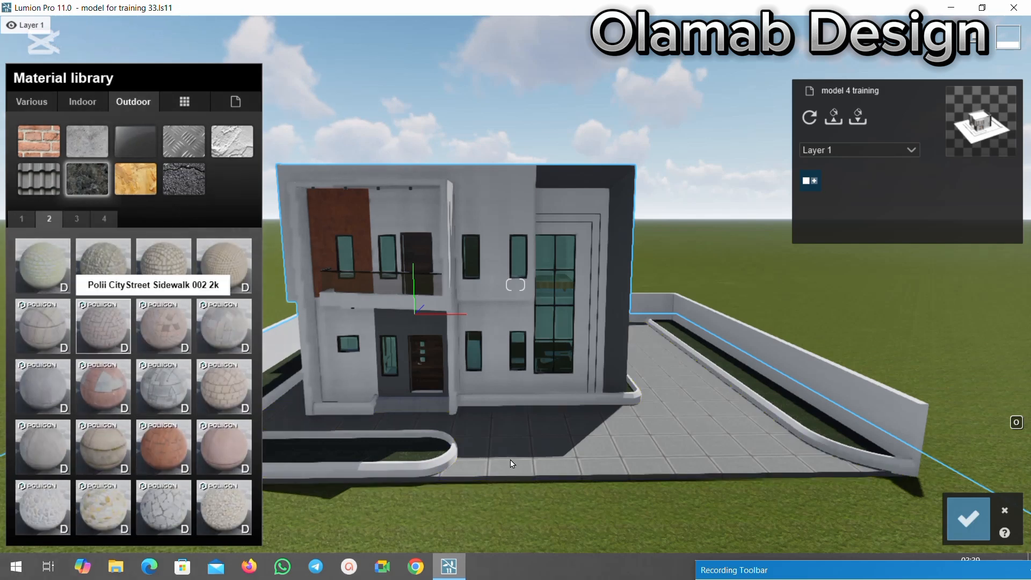
pyautogui.click(94, 325)
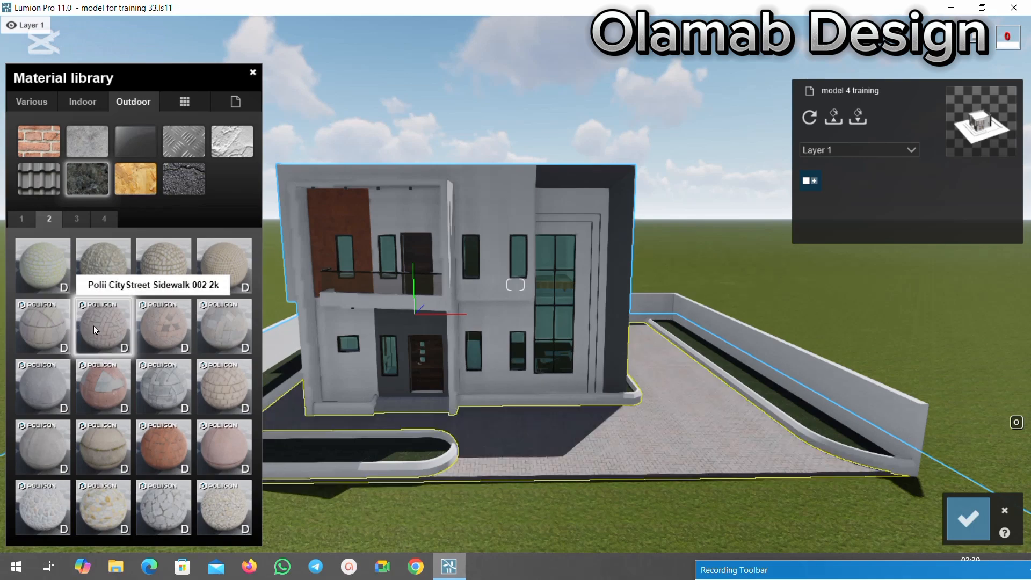
pyautogui.click(692, 429)
# Inspect the new paving from the front and side of the house, and darken it slightly with about 0.2 black colorization.
pyautogui.scroll(3, 697, 417)
pyautogui.scroll(-3, 697, 417)
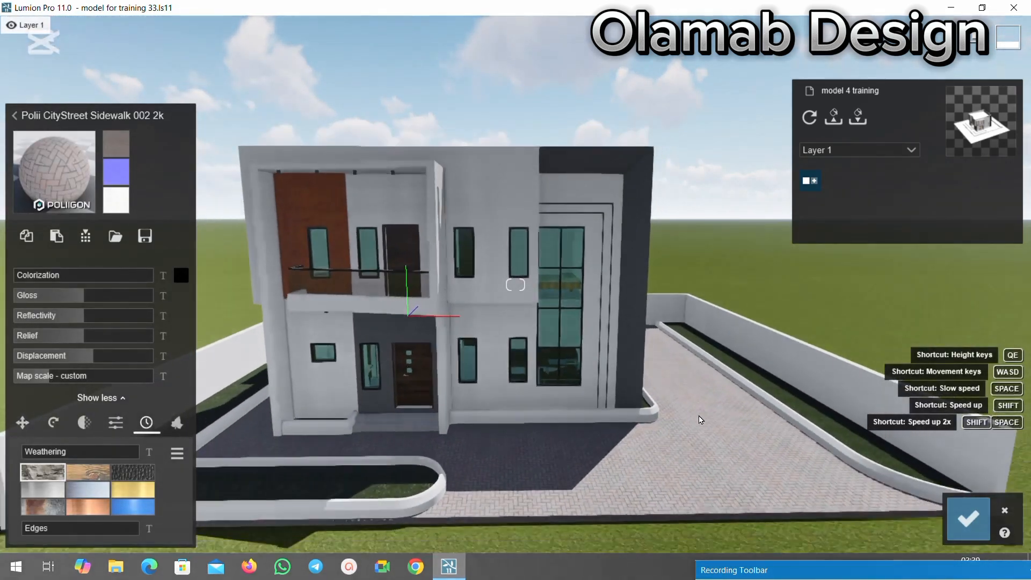
pyautogui.moveTo(708, 432); pyautogui.dragTo(638, 494, button='right')
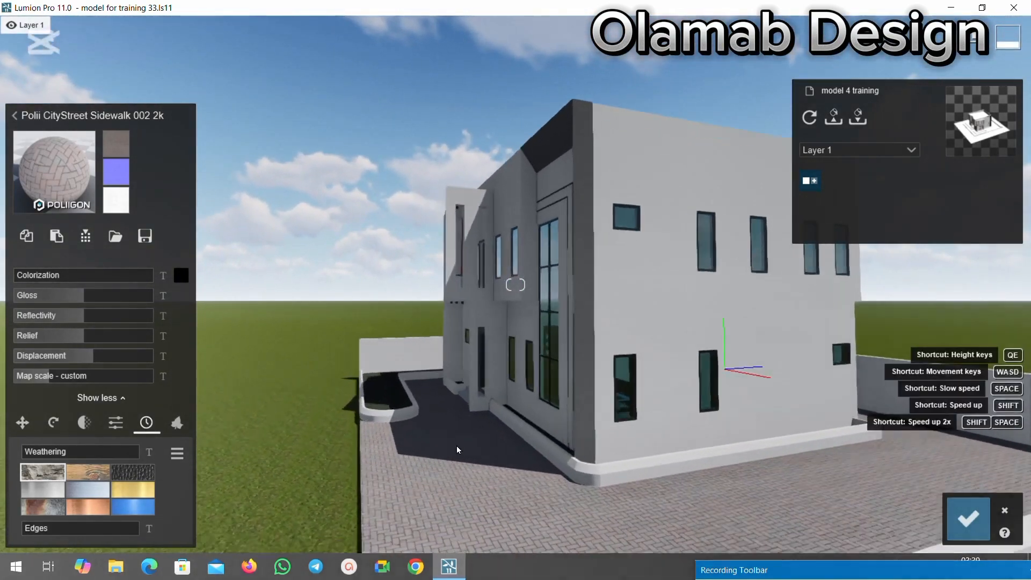
pyautogui.scroll(3, 455, 444)
pyautogui.scroll(-5, 467, 397)
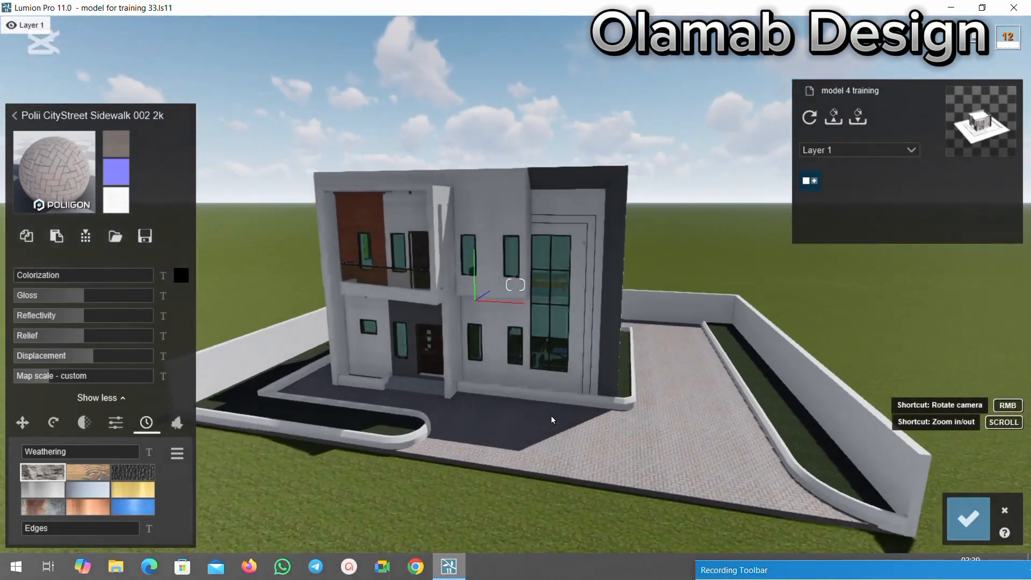
pyautogui.moveTo(551, 415); pyautogui.dragTo(550, 416, button='right')
pyautogui.scroll(4, 692, 436)
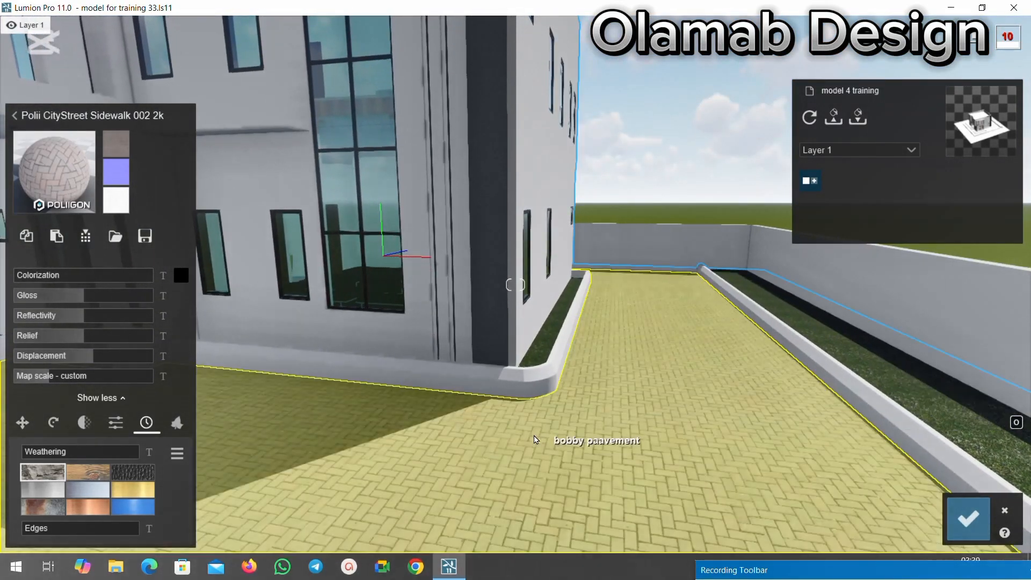
pyautogui.moveTo(26, 278); pyautogui.dragTo(67, 274)
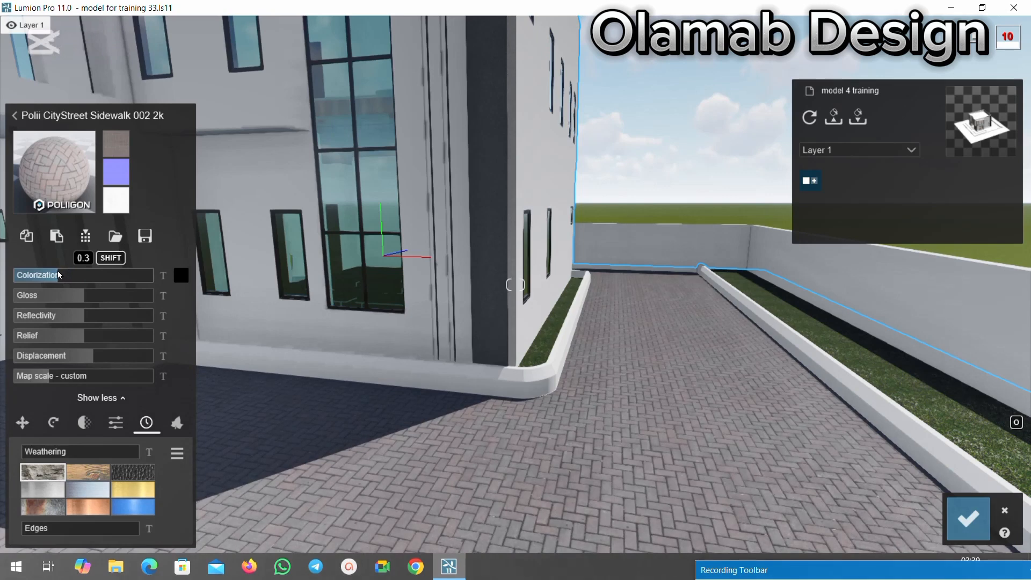
pyautogui.moveTo(36, 273); pyautogui.dragTo(12, 276)
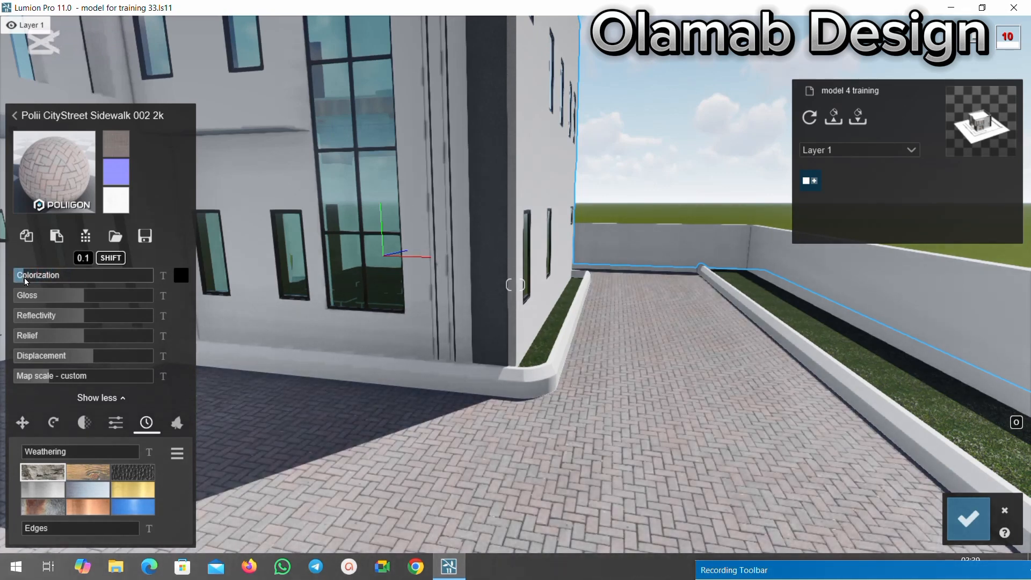
pyautogui.moveTo(30, 278); pyautogui.dragTo(43, 278)
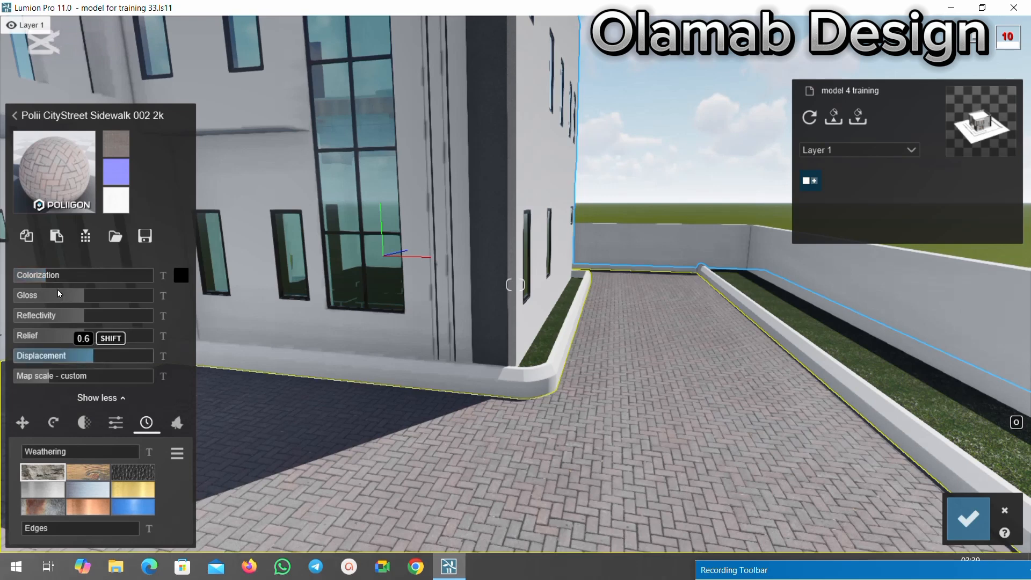
# Lower the paving material's gloss to about 0.6, set its reflectivity to 0.8 and raise its relief to 1.5.
pyautogui.moveTo(66, 298); pyautogui.dragTo(62, 297)
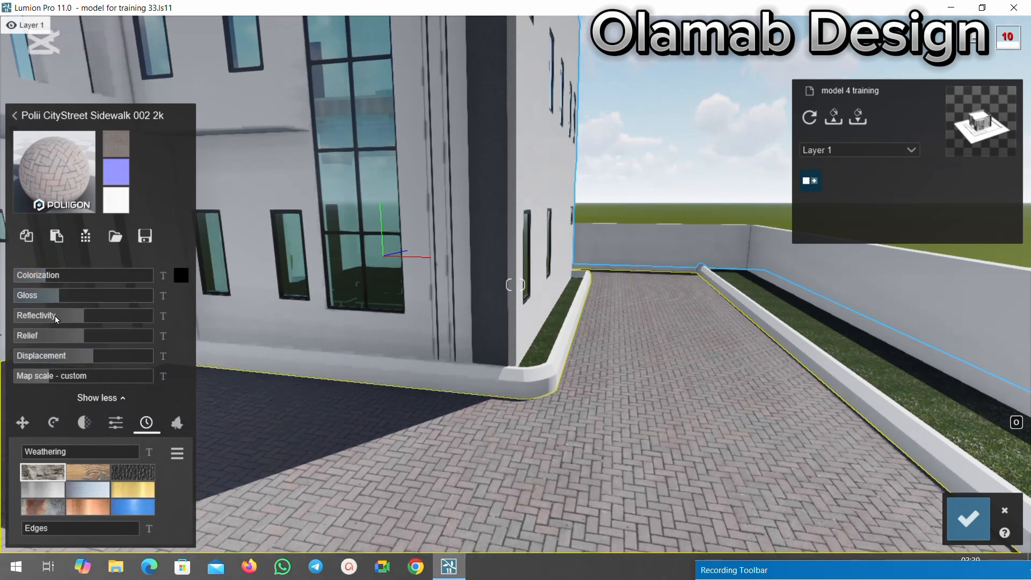
pyautogui.moveTo(60, 315); pyautogui.dragTo(53, 318)
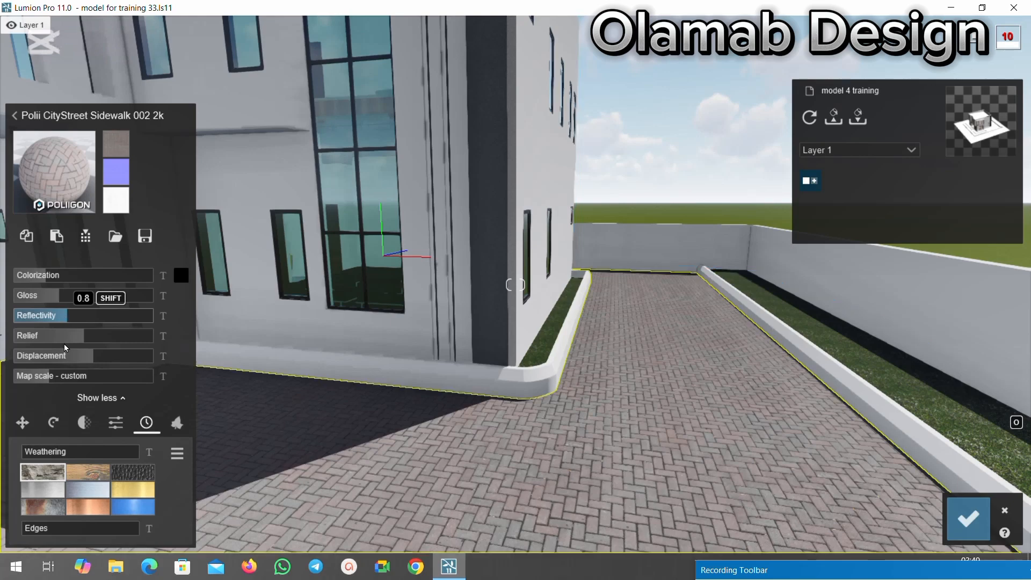
pyautogui.moveTo(63, 340); pyautogui.dragTo(123, 343)
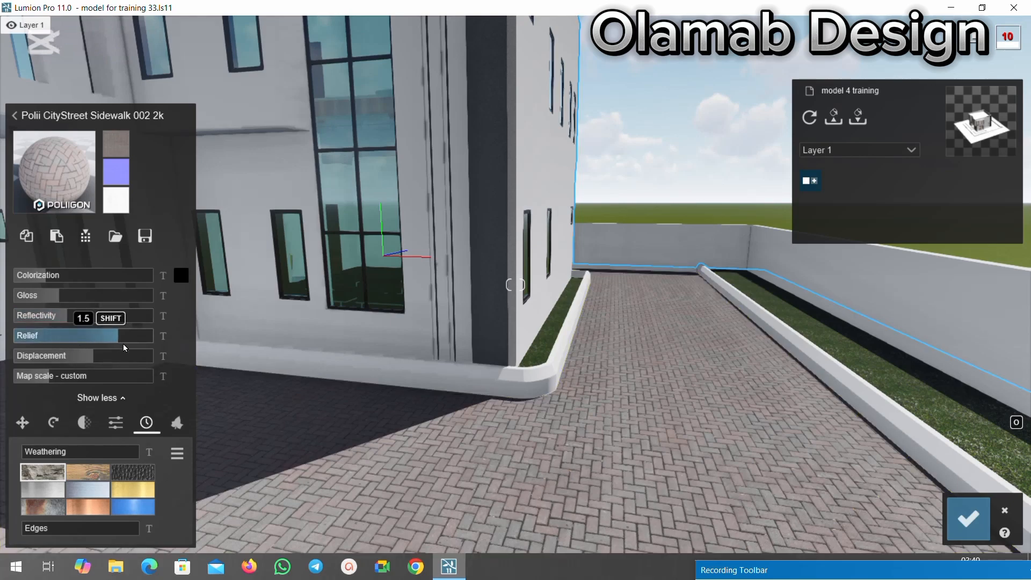
# Look at the paving beside the house up close and lower its relief to 1.0.
pyautogui.scroll(3, 621, 357)
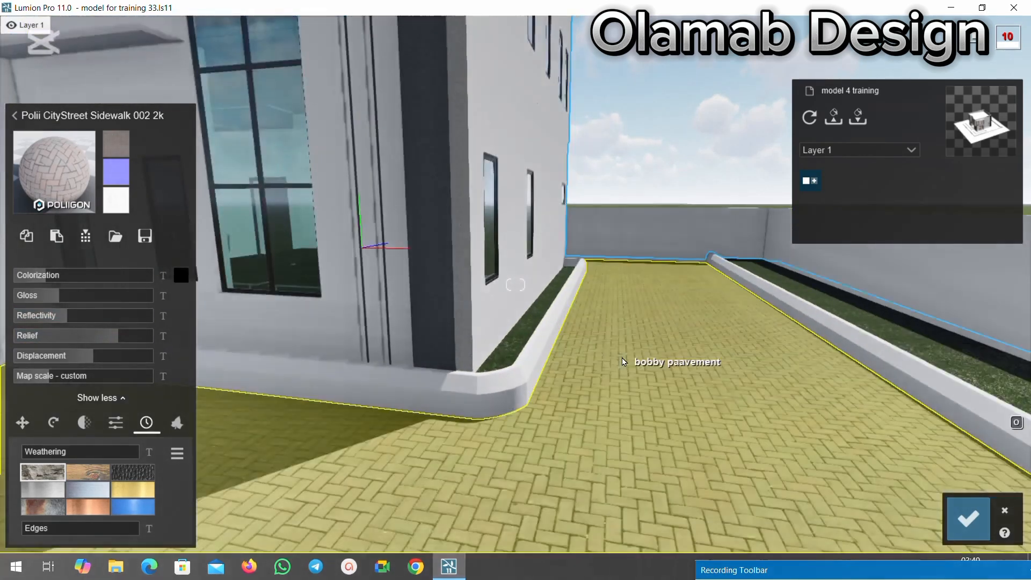
pyautogui.scroll(5, 613, 462)
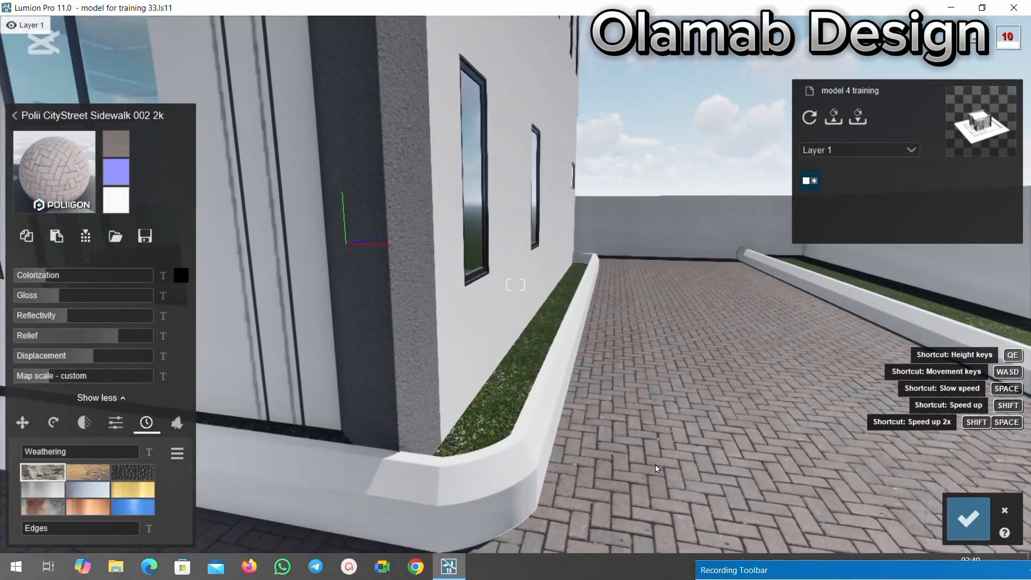
pyautogui.moveTo(54, 320)
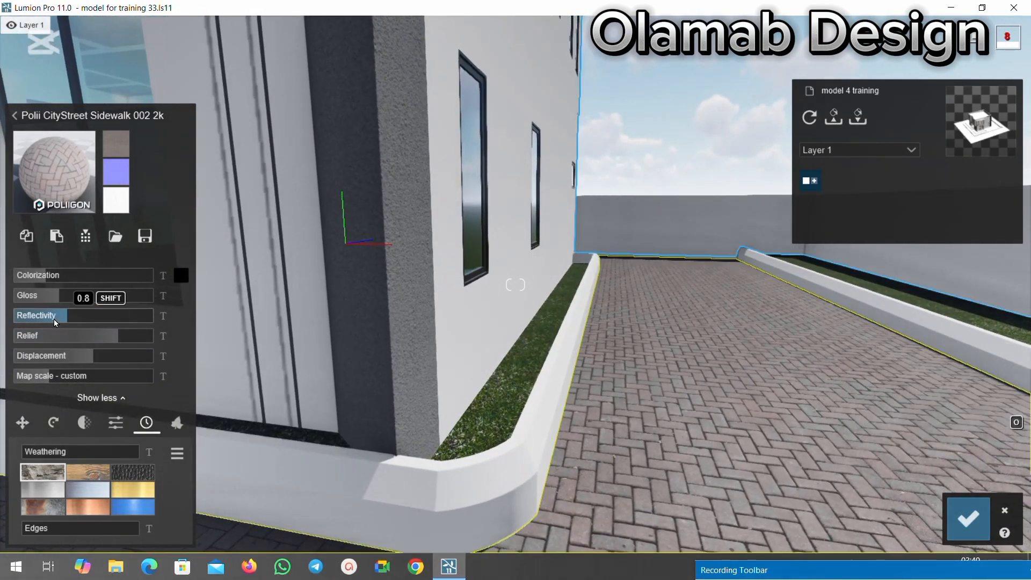
pyautogui.moveTo(69, 331); pyautogui.dragTo(129, 335)
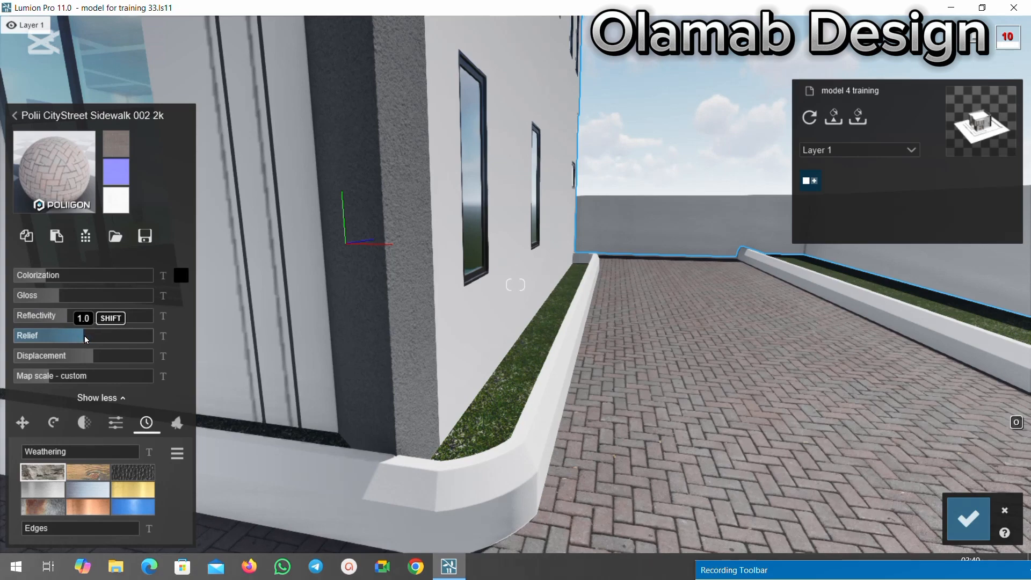
# Add 0.2 weathering and a slight edges effect to the paving material, and save the changes.
pyautogui.scroll(-5, 644, 226)
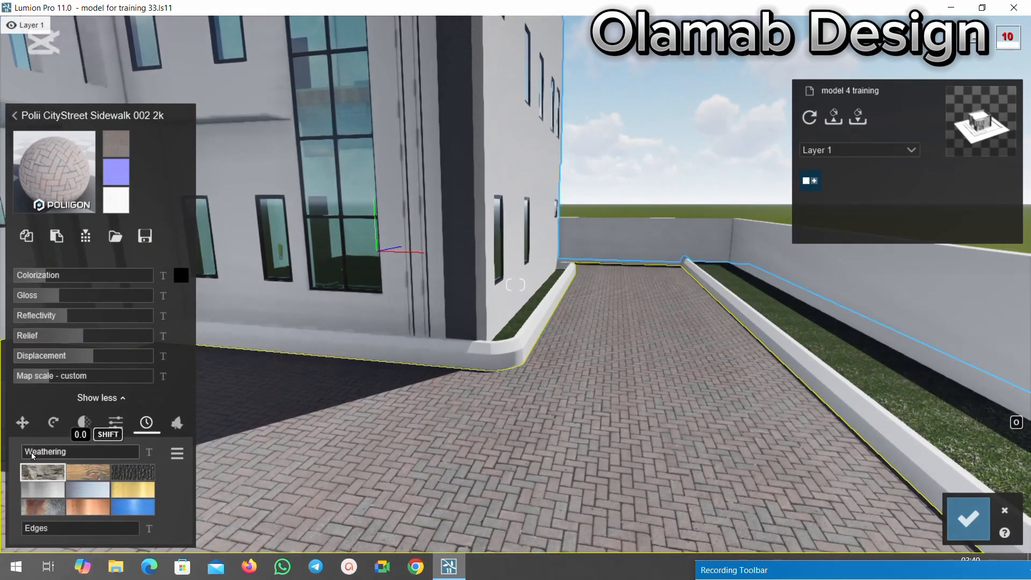
pyautogui.moveTo(33, 455); pyautogui.dragTo(37, 456)
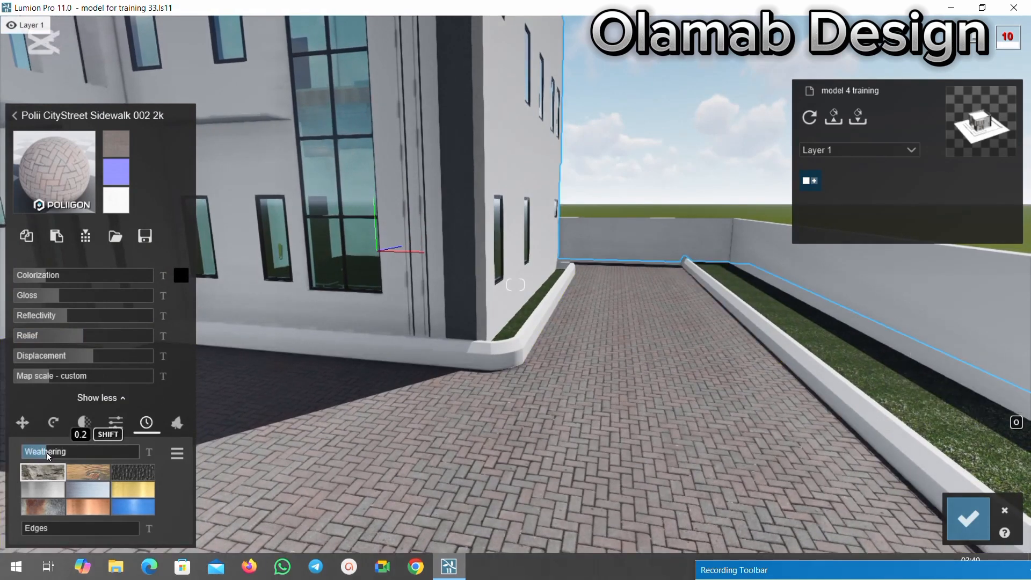
pyautogui.moveTo(34, 527); pyautogui.dragTo(41, 526)
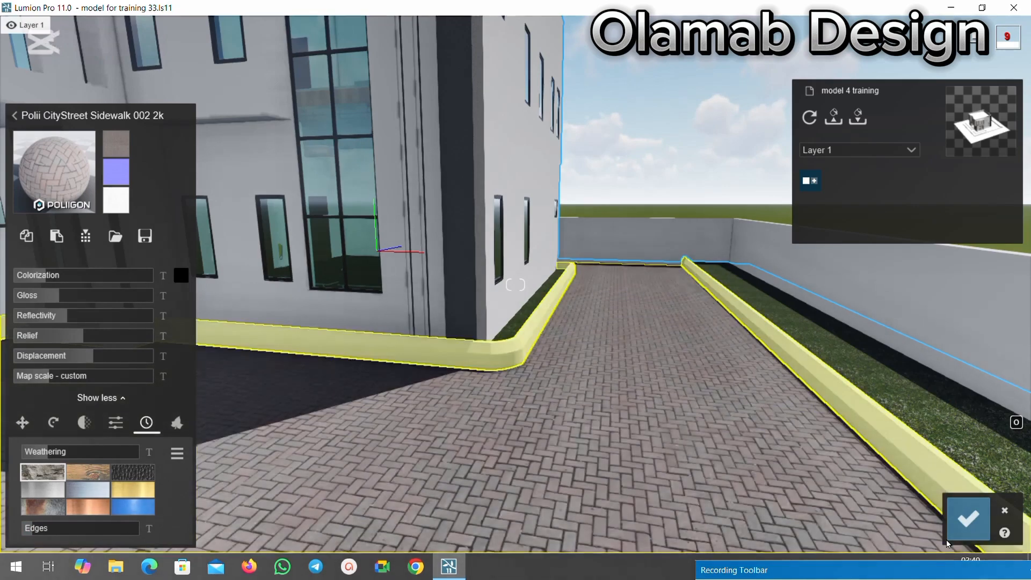
pyautogui.press('s')
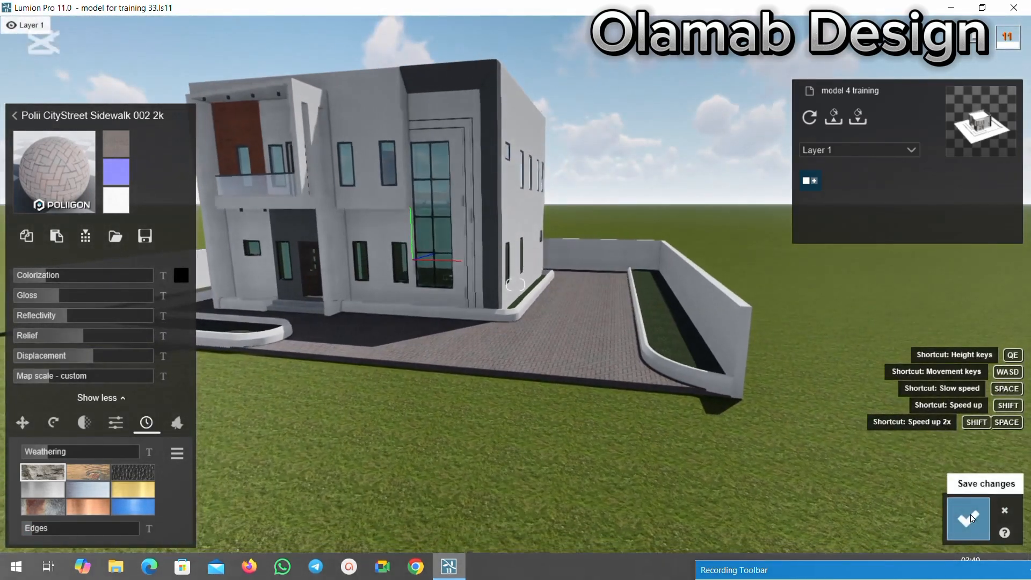
pyautogui.click(969, 518)
# Reopen the pavement's material, compare the outdoor stone materials and try Polii Cobblestone 19 2k on it.
pyautogui.scroll(3, 675, 332)
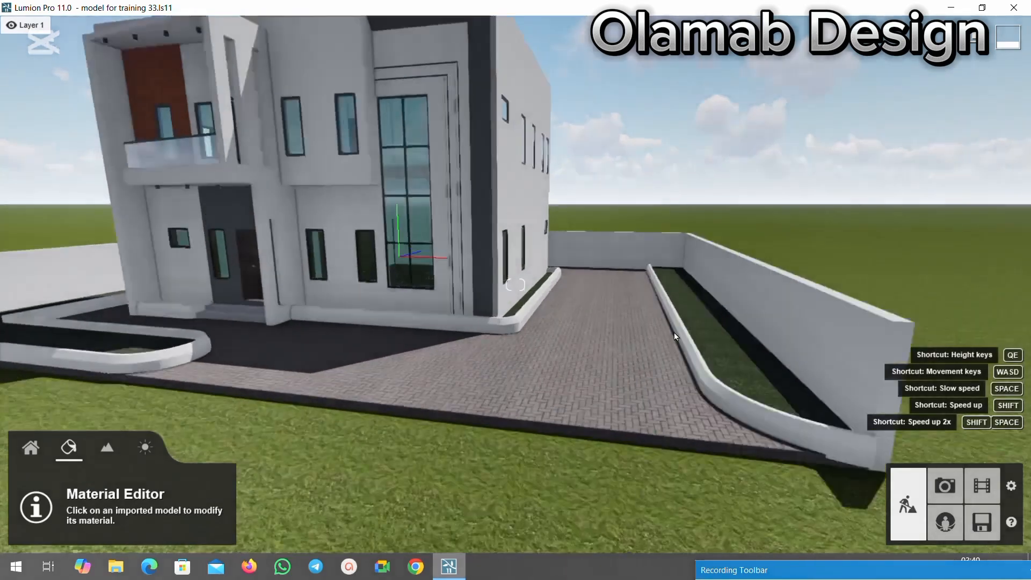
pyautogui.scroll(2, 675, 332)
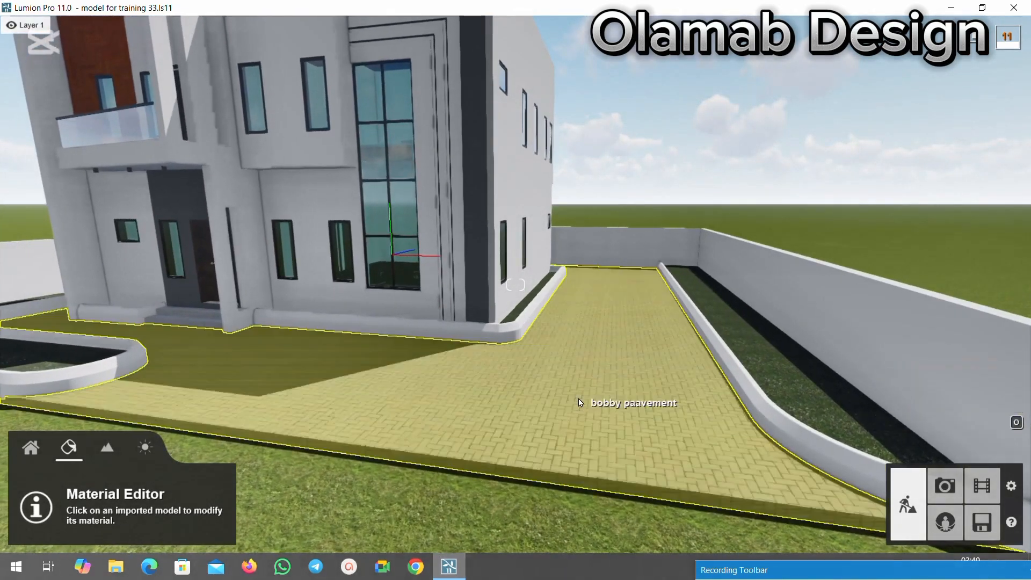
pyautogui.click(652, 388)
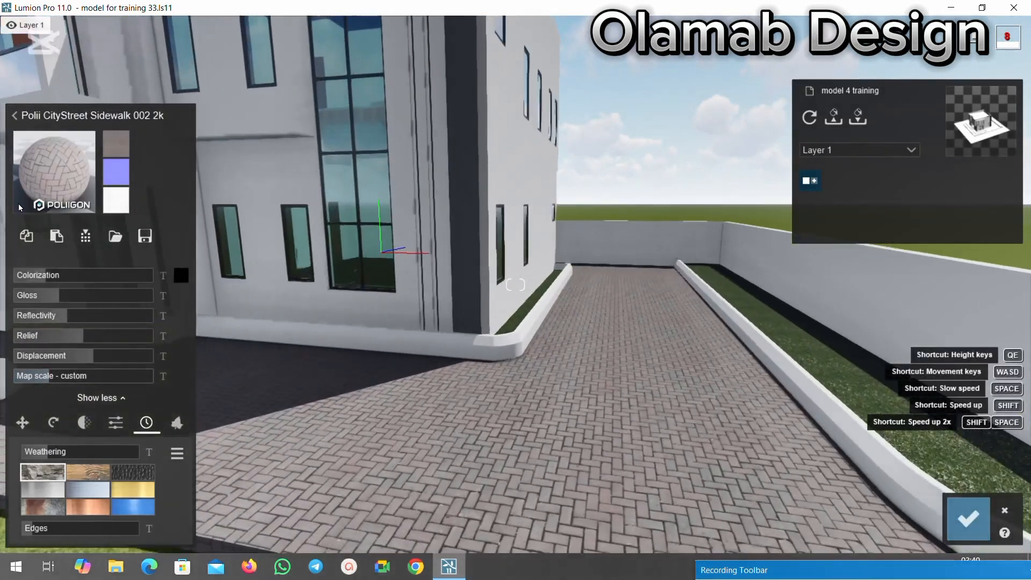
pyautogui.click(22, 204)
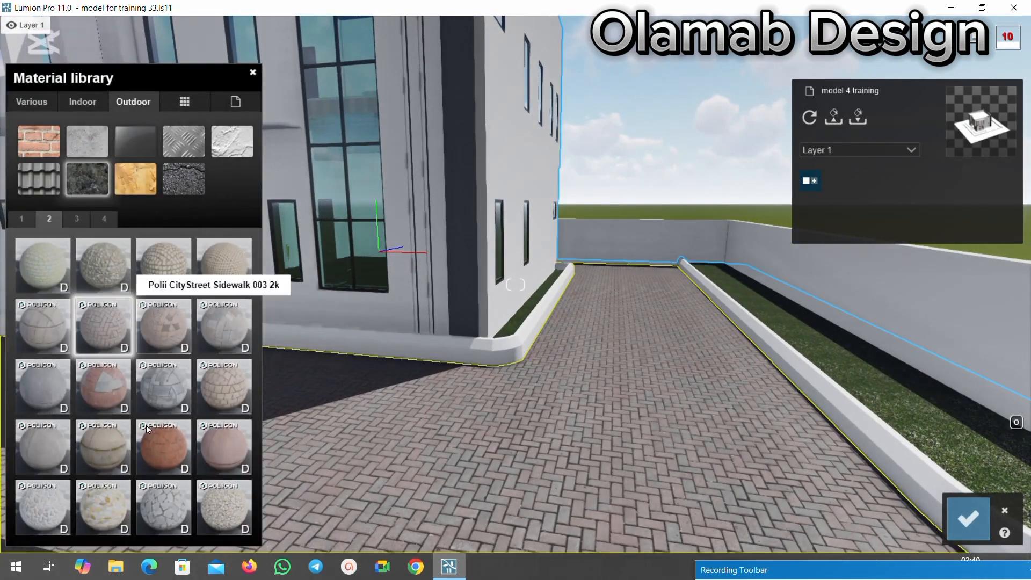
pyautogui.click(75, 219)
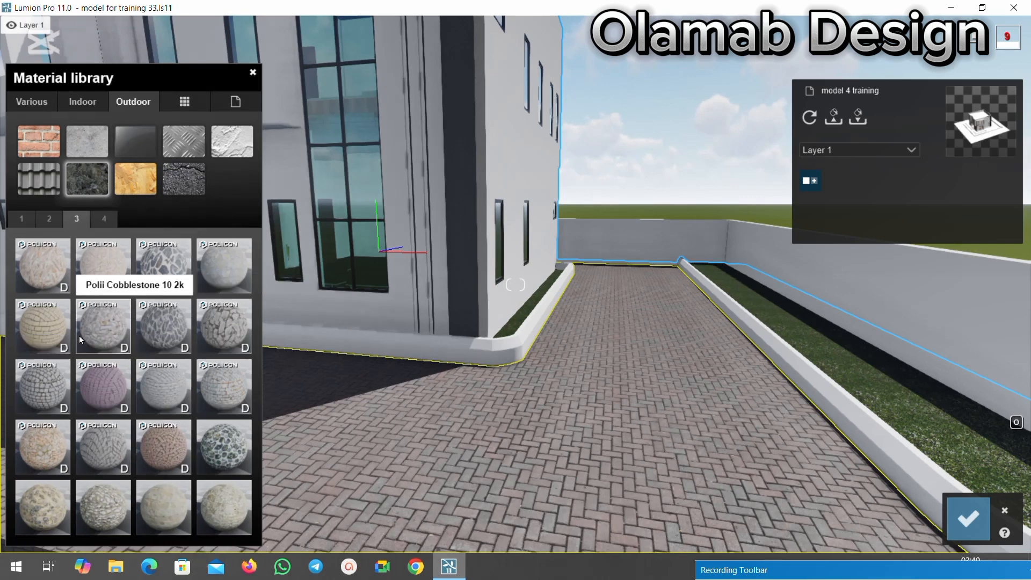
pyautogui.click(101, 218)
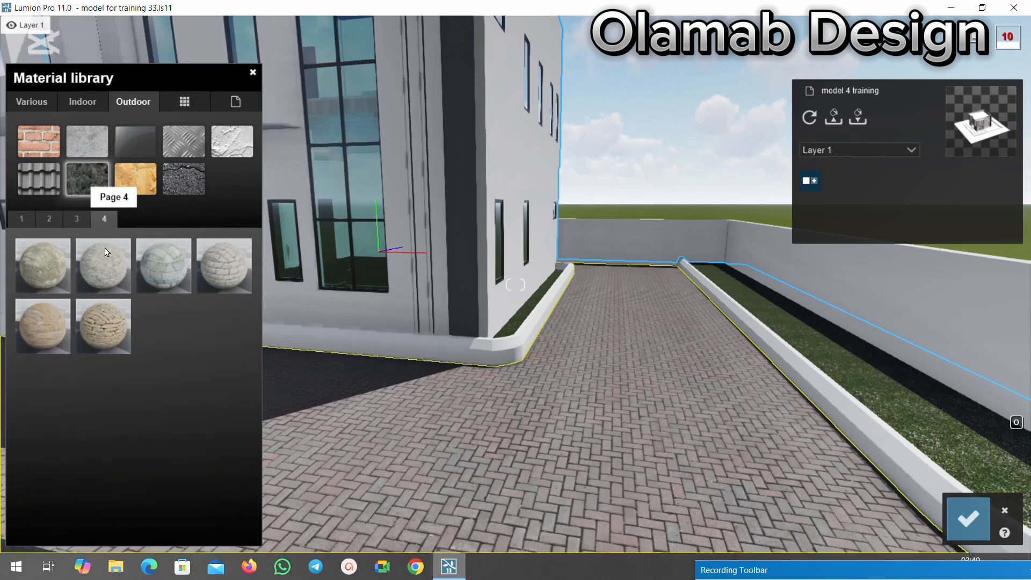
pyautogui.click(81, 220)
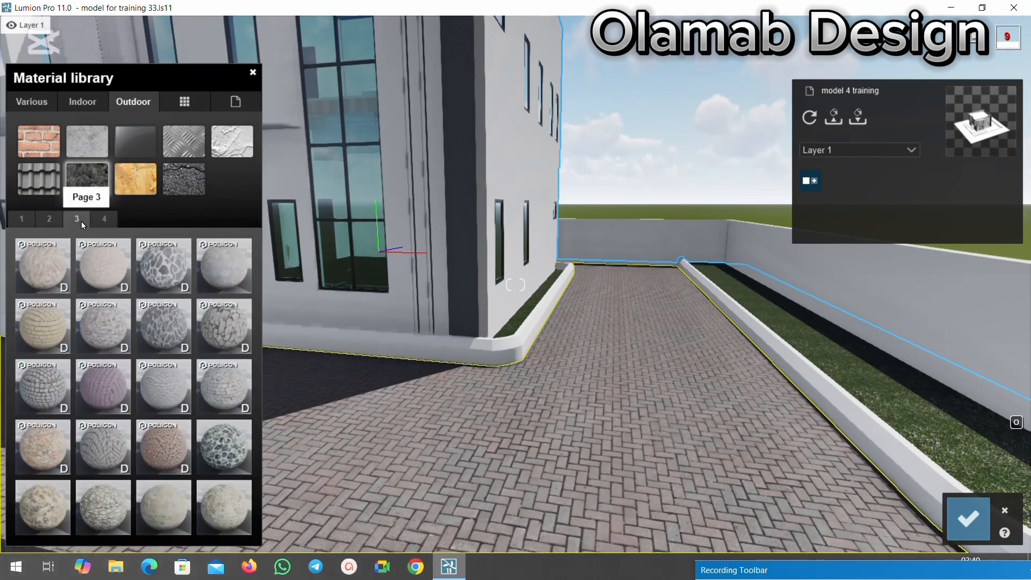
pyautogui.click(51, 365)
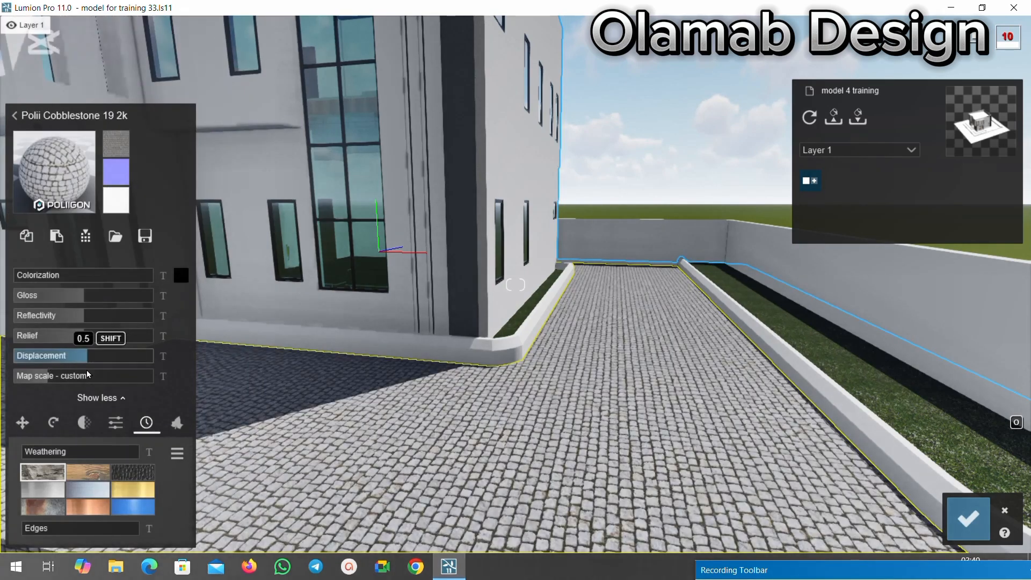
# Inspect the cobblestone paving up close and try Polii Cobblestone Arches 002 3k on the pavement instead.
pyautogui.press('w')
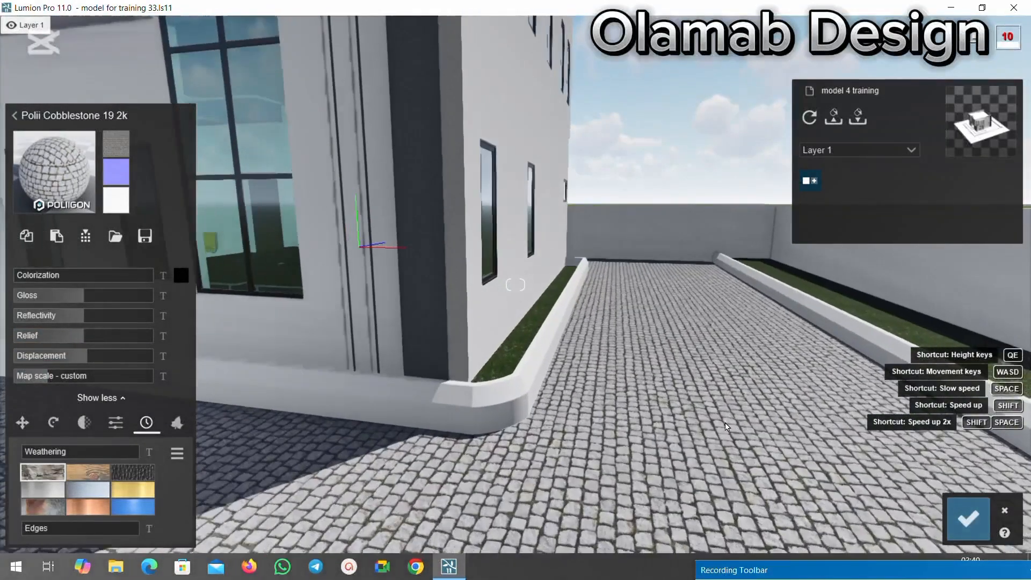
pyautogui.press('w')
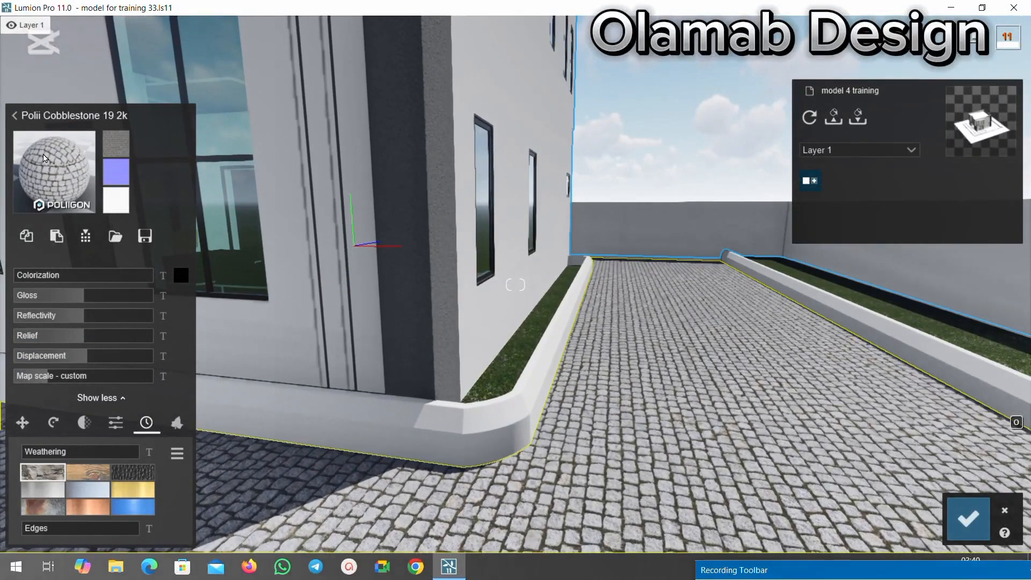
pyautogui.click(44, 157)
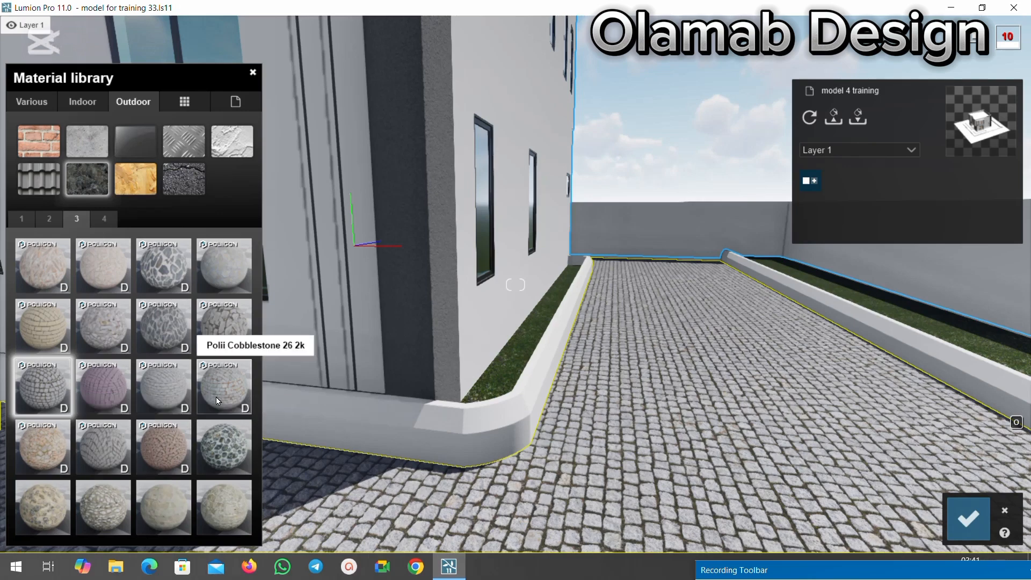
pyautogui.click(104, 459)
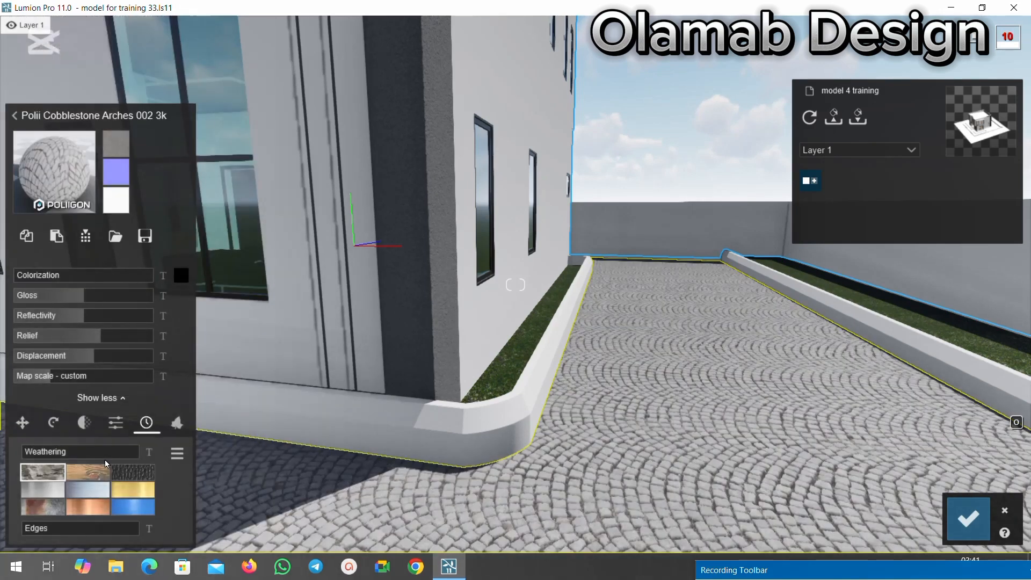
# Reassign Polii CityStreet Sidewalk 002 2k to the pavement and save the material changes.
pyautogui.click(44, 168)
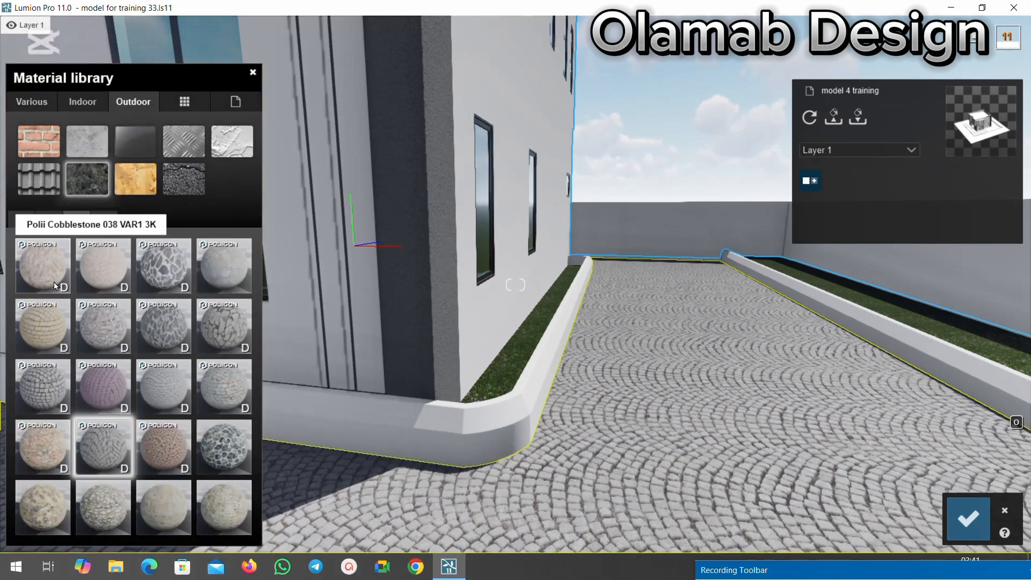
pyautogui.click(41, 220)
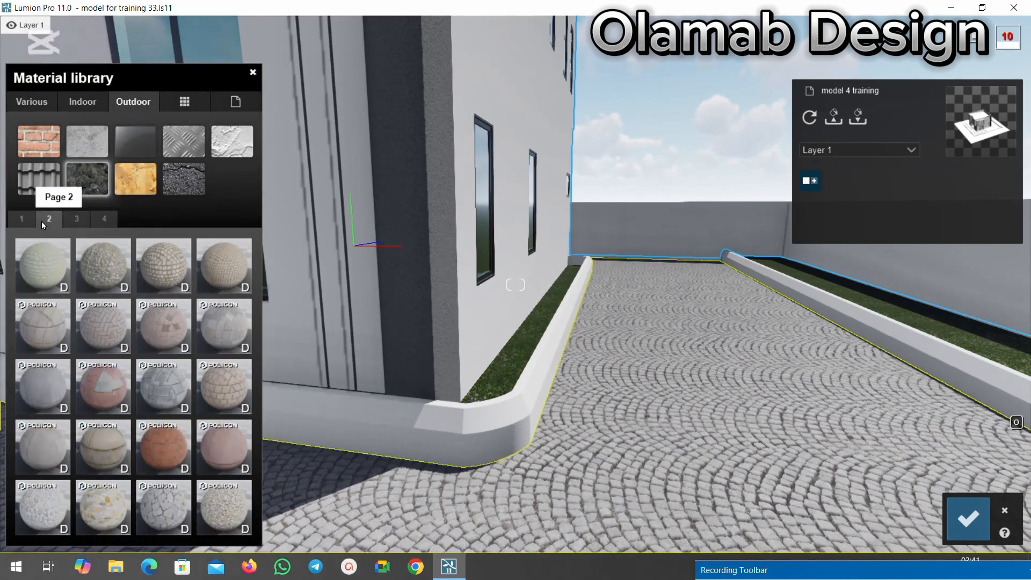
pyautogui.click(95, 324)
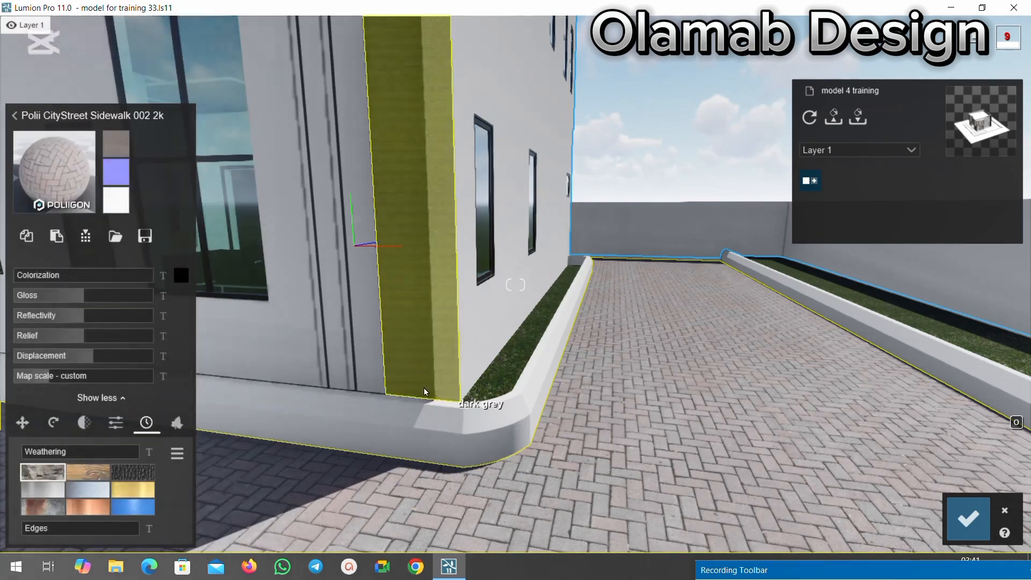
pyautogui.click(955, 517)
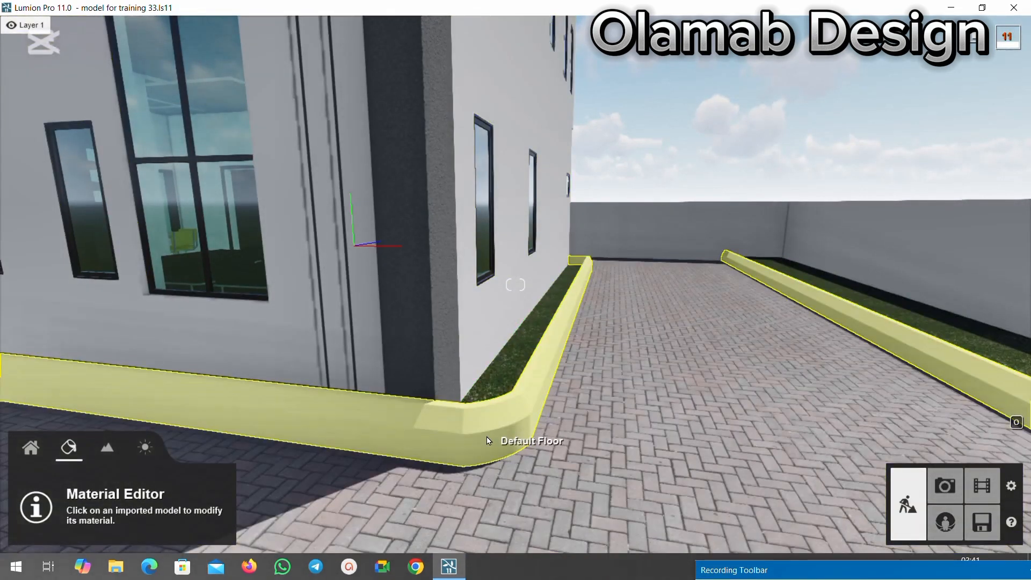
# Select the kerb around the planting strips, look through the outdoor concrete materials and close the material editing.
pyautogui.click(488, 441)
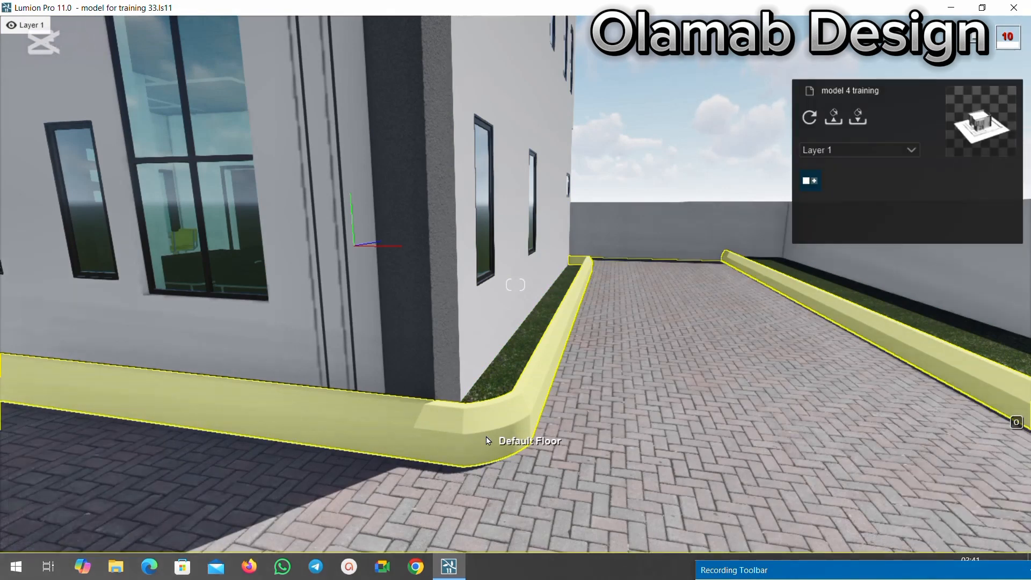
pyautogui.click(51, 165)
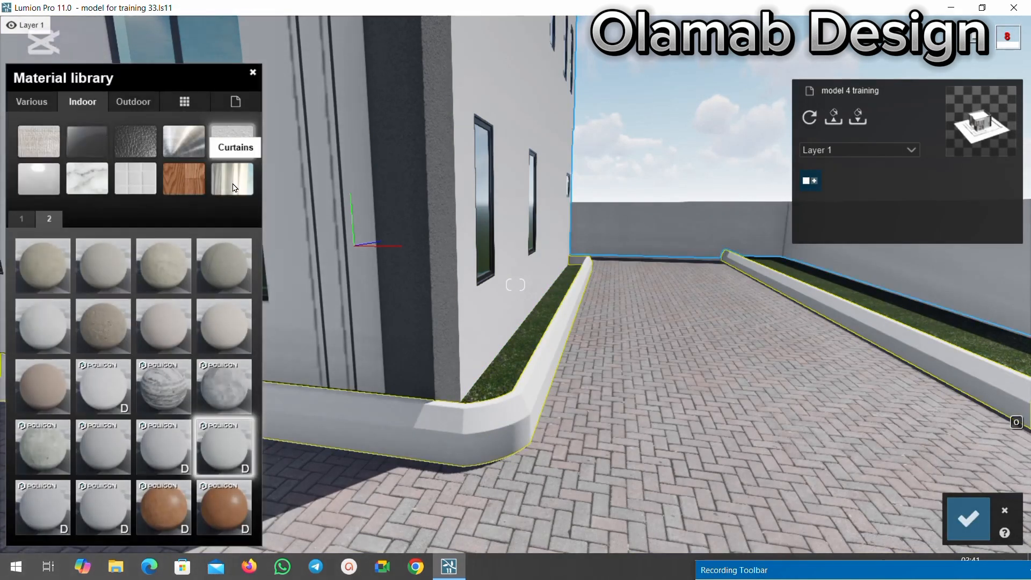
pyautogui.click(139, 104)
pyautogui.click(87, 141)
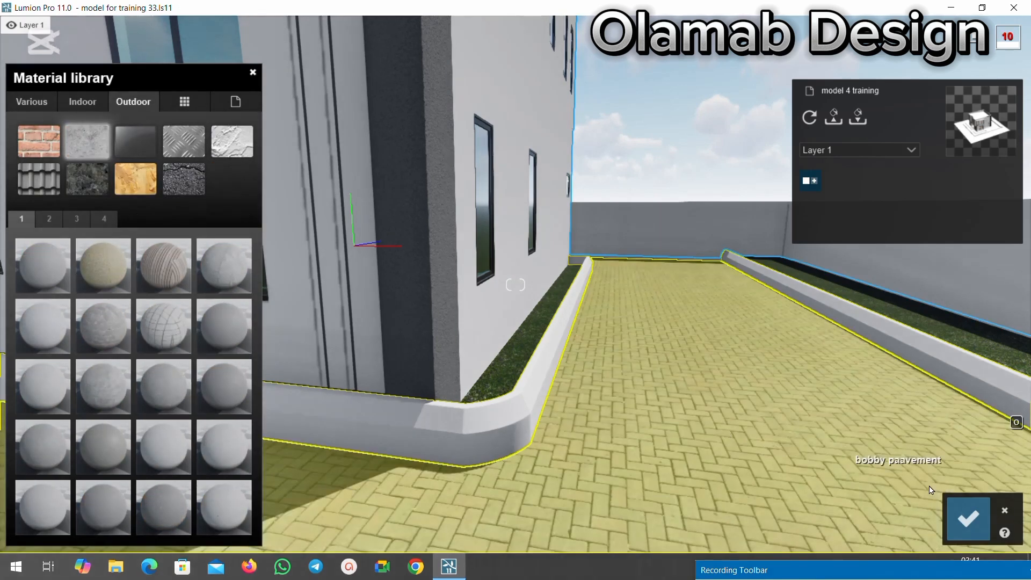
pyautogui.click(968, 518)
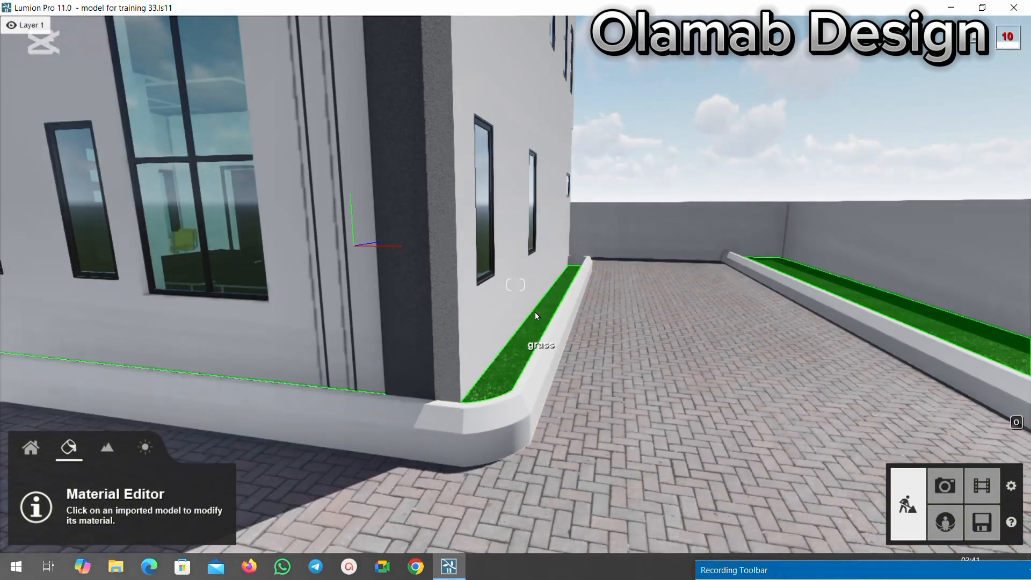
# Assign the Landscape material to the grass in the planting strips and save the changes.
pyautogui.scroll(-2, 532, 307)
pyautogui.scroll(1, 532, 303)
pyautogui.scroll(5, 532, 298)
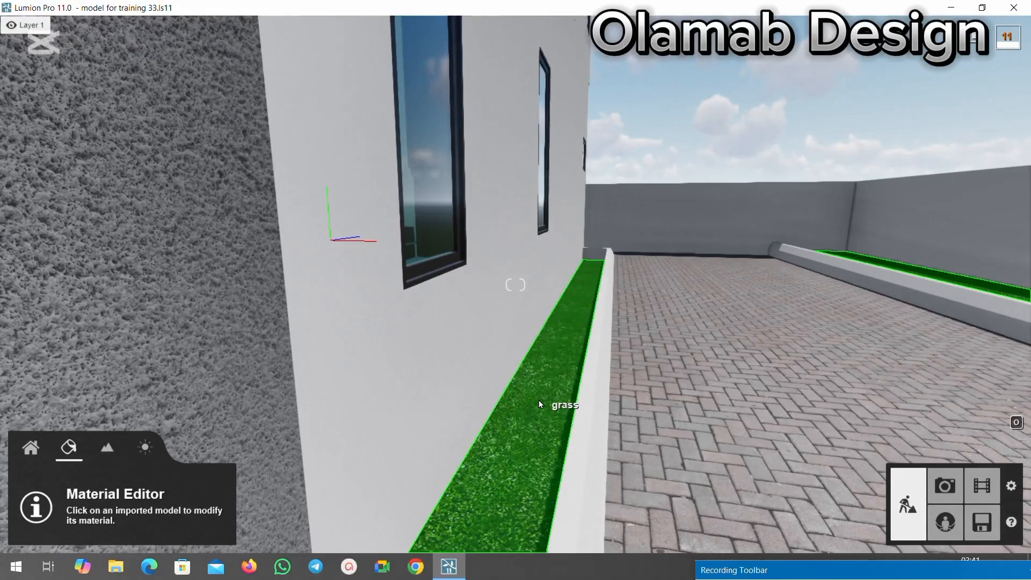
pyautogui.click(539, 401)
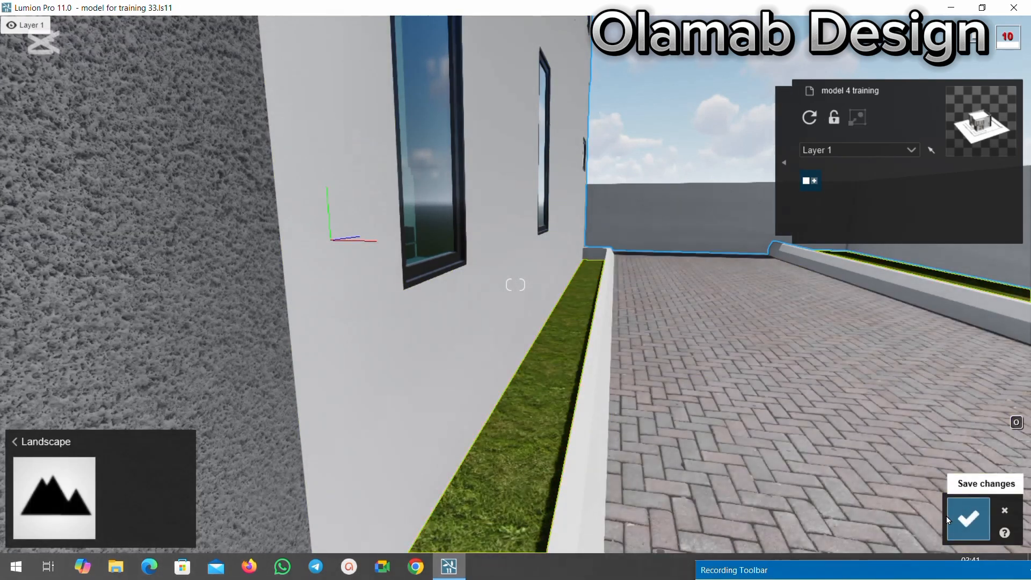
pyautogui.click(968, 519)
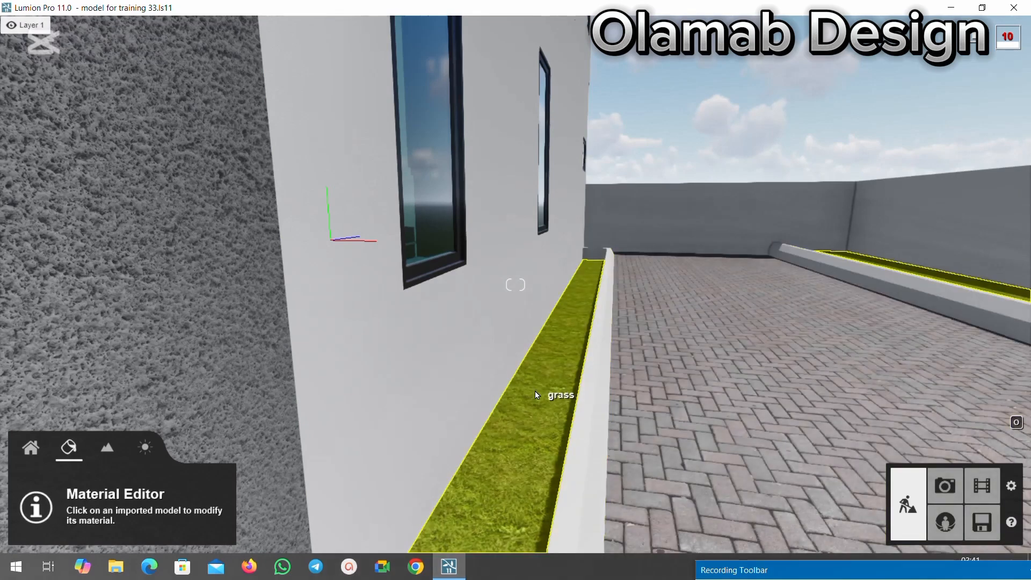
# Apply the 3D grass material Checkerboard Grass 01 to the grass in the planting strips.
pyautogui.click(534, 391)
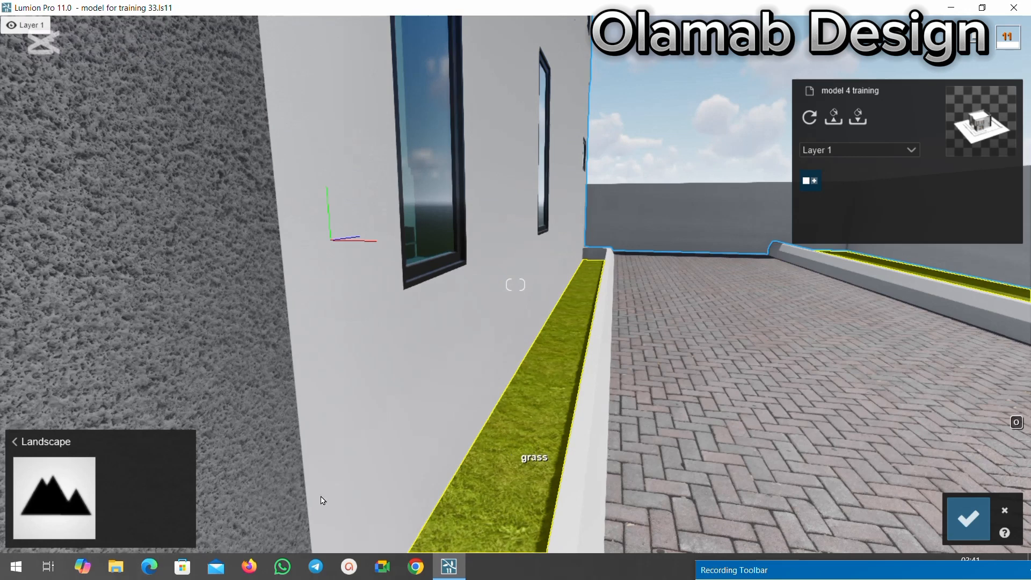
pyautogui.click(73, 492)
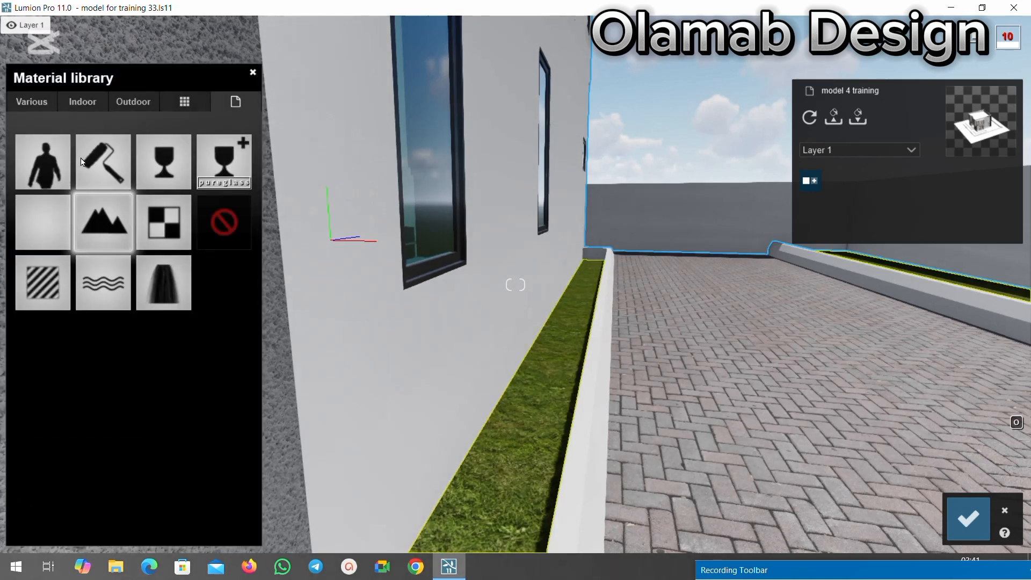
pyautogui.click(36, 102)
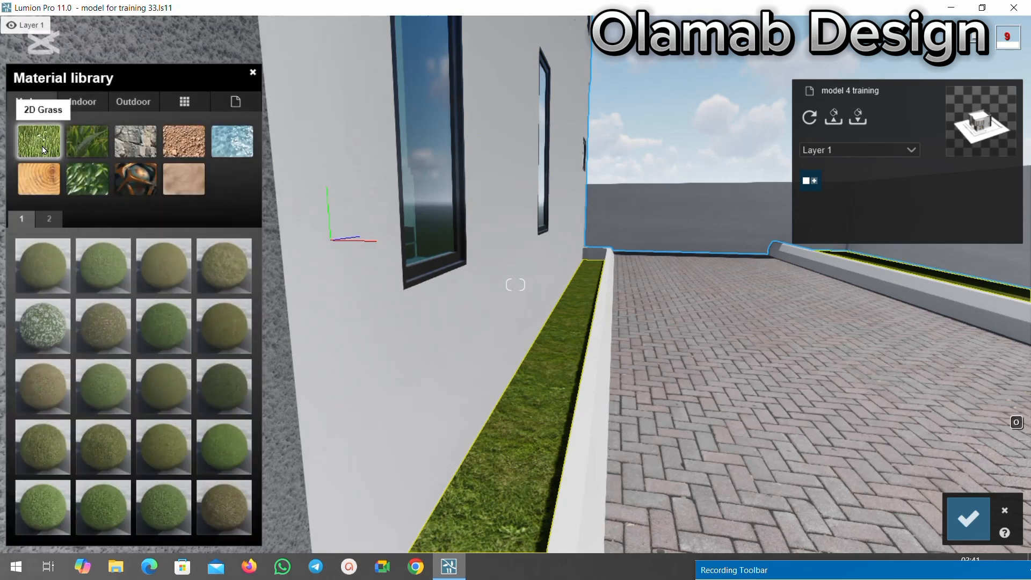
pyautogui.click(76, 140)
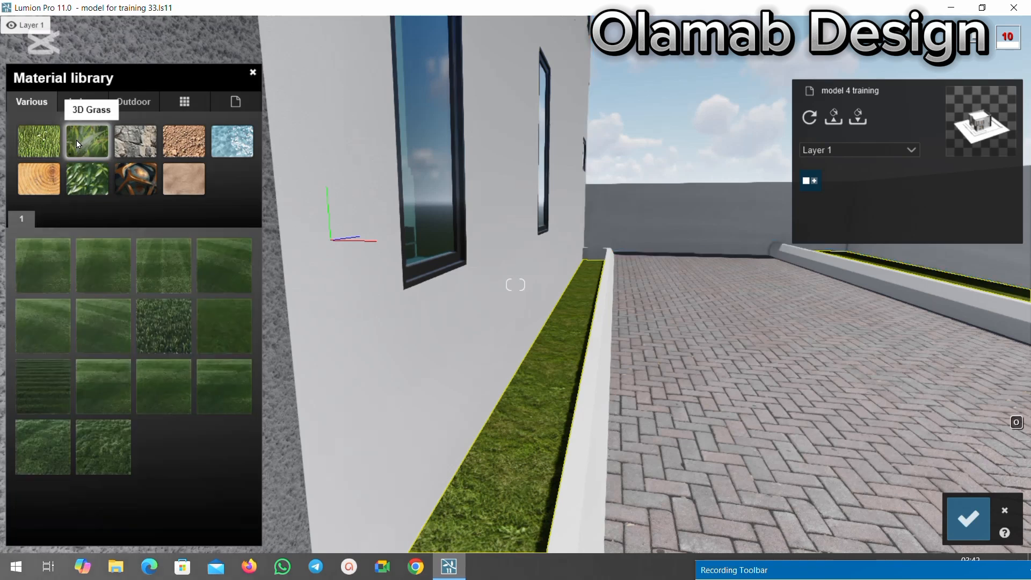
pyautogui.click(48, 263)
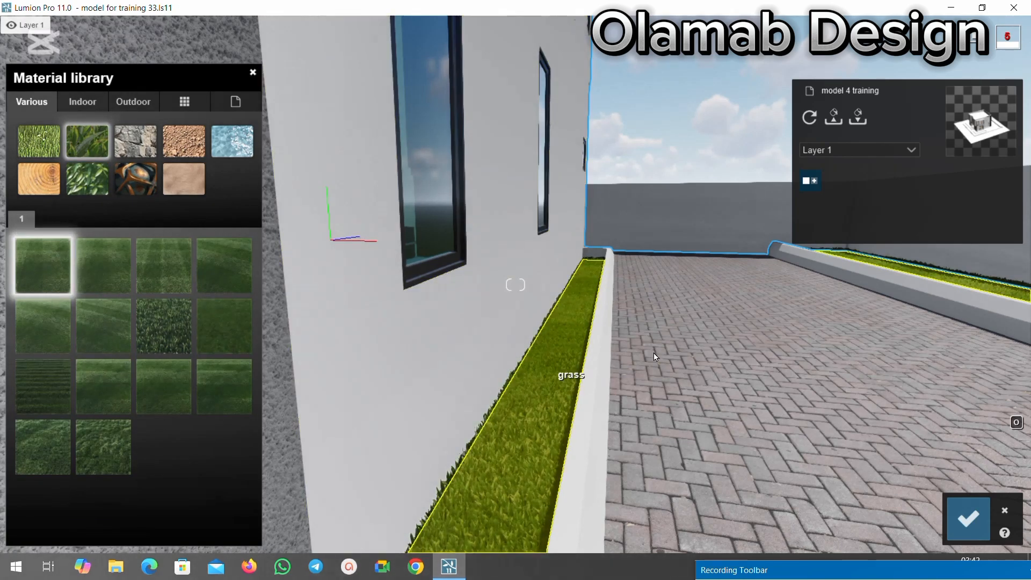
pyautogui.press('s')
pyautogui.press('s')
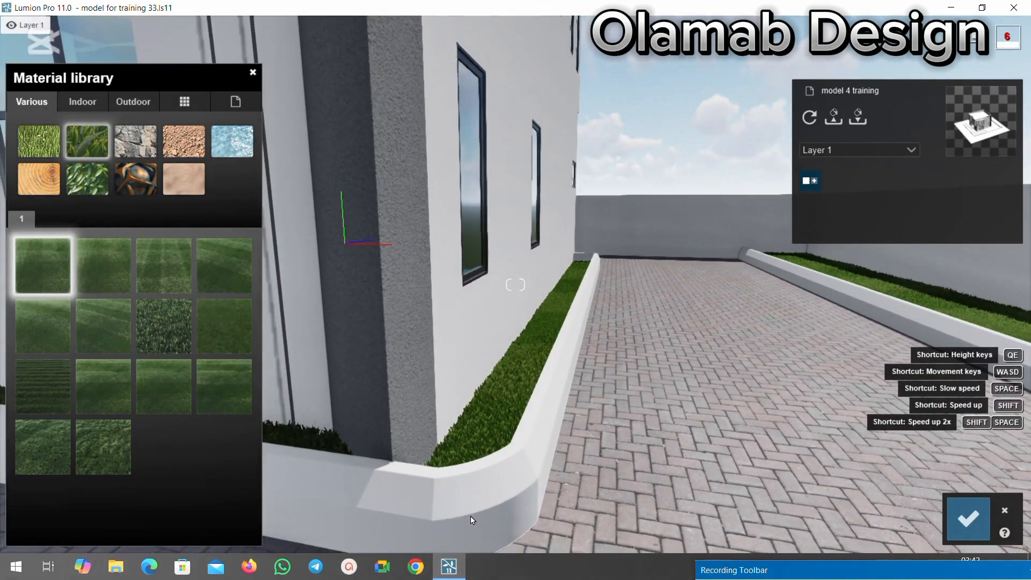
# Try Checkerboard Grass 03, Circular Grass 01 and the neighbouring checkerboard variant on the planting strips and compare them up close.
pyautogui.click(118, 289)
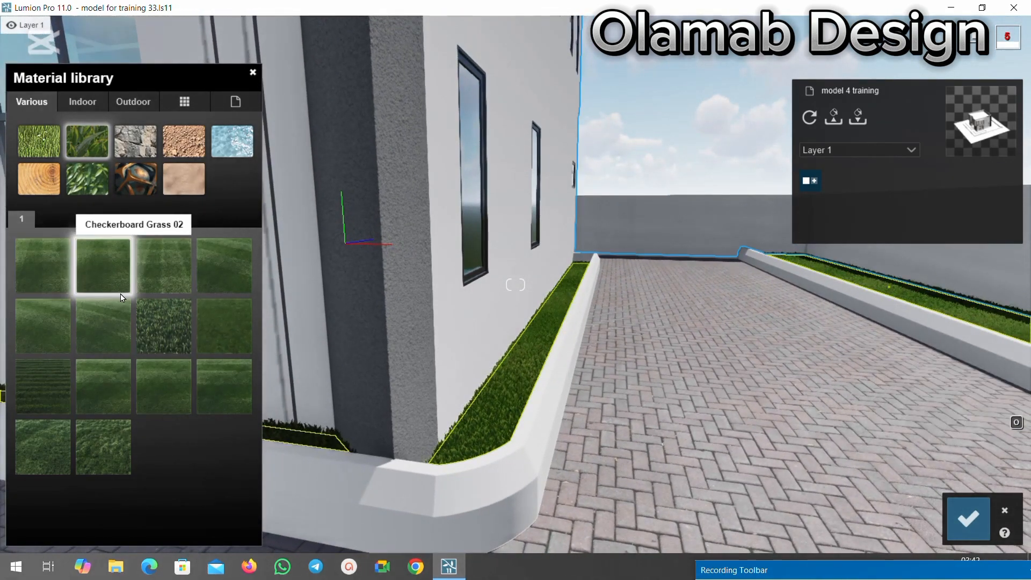
pyautogui.click(163, 279)
pyautogui.click(219, 279)
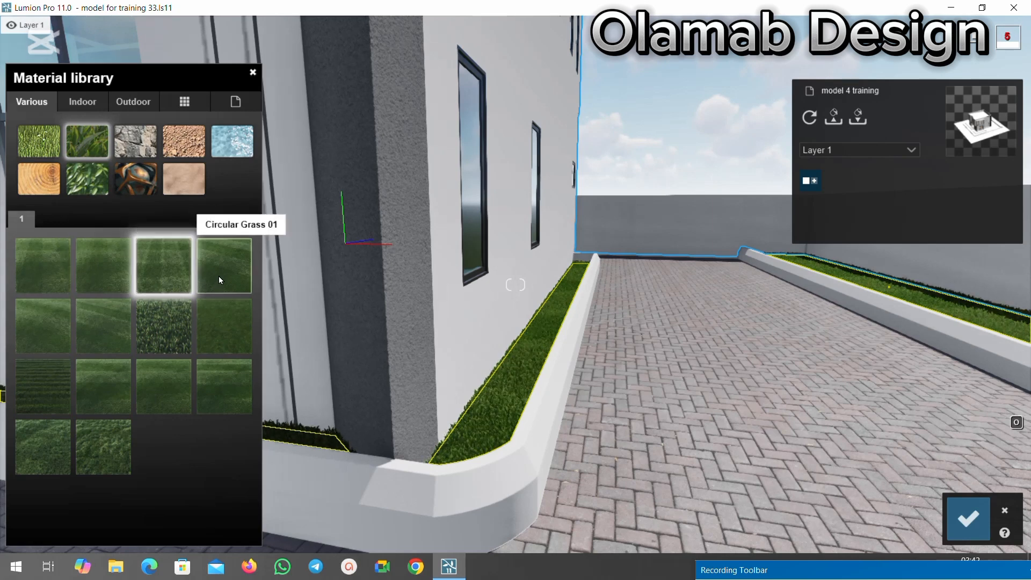
pyautogui.click(114, 271)
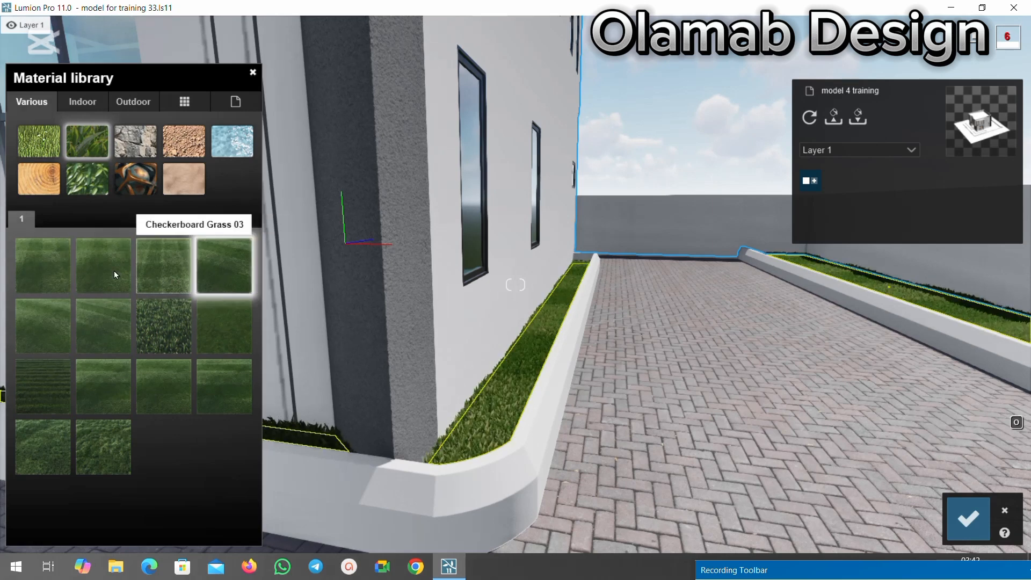
pyautogui.press('w')
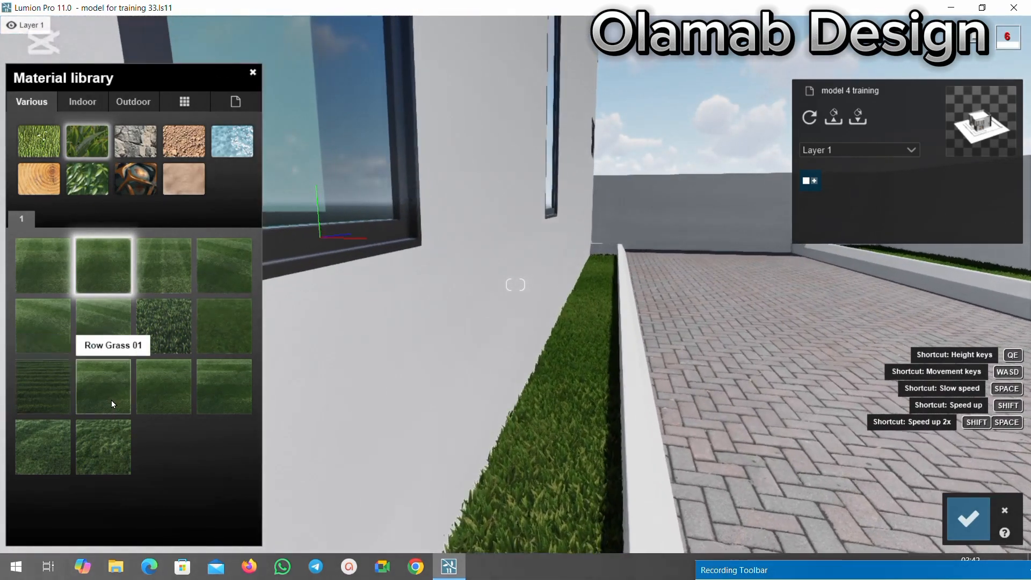
# Try Row Grass 01 and the wild grass materials on the planting strips.
pyautogui.click(111, 400)
pyautogui.click(92, 435)
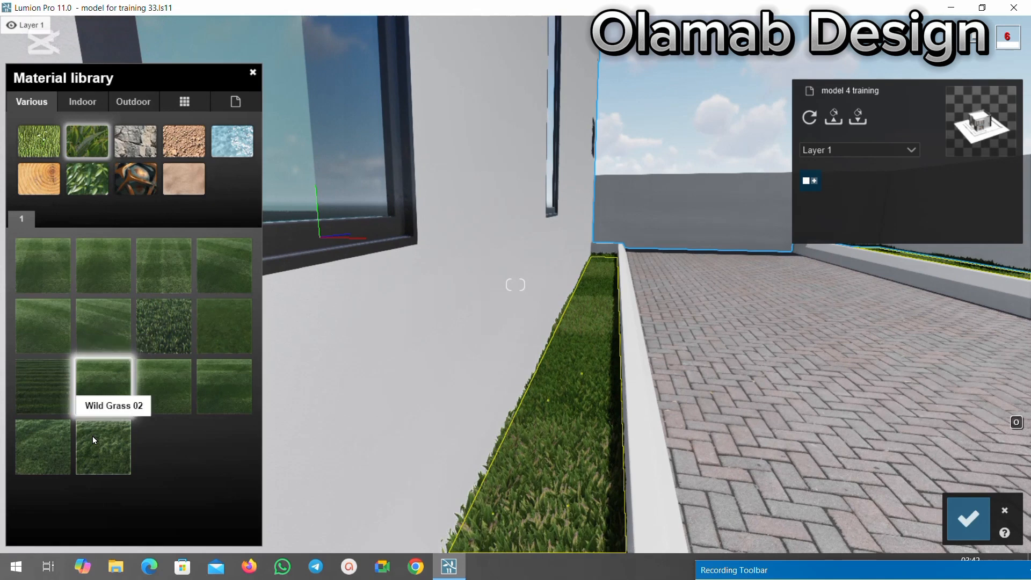
pyautogui.click(21, 439)
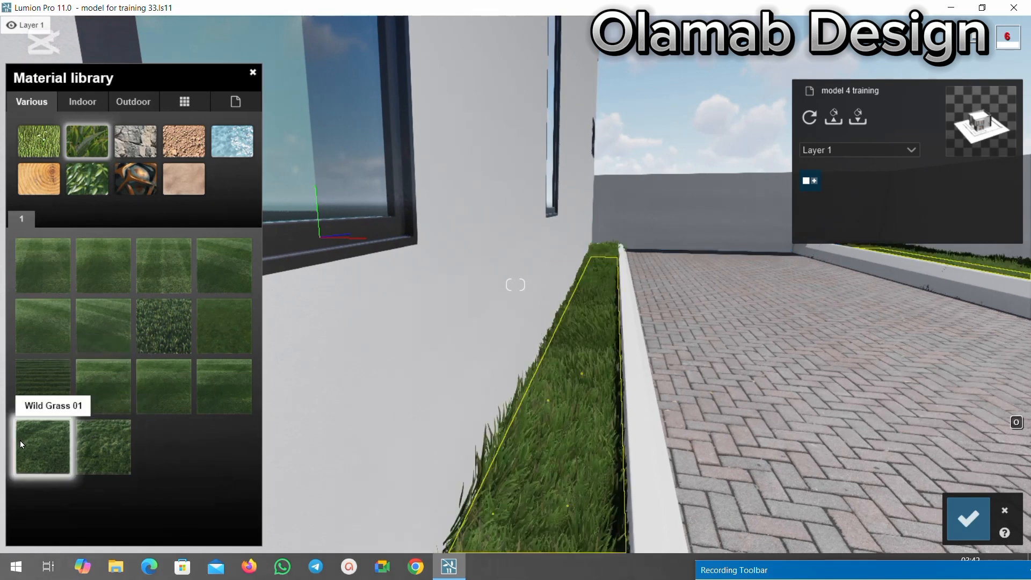
# Try the Leaves2 foliage material and the 2D grass Ground 022 2048 on the planting strips.
pyautogui.click(84, 178)
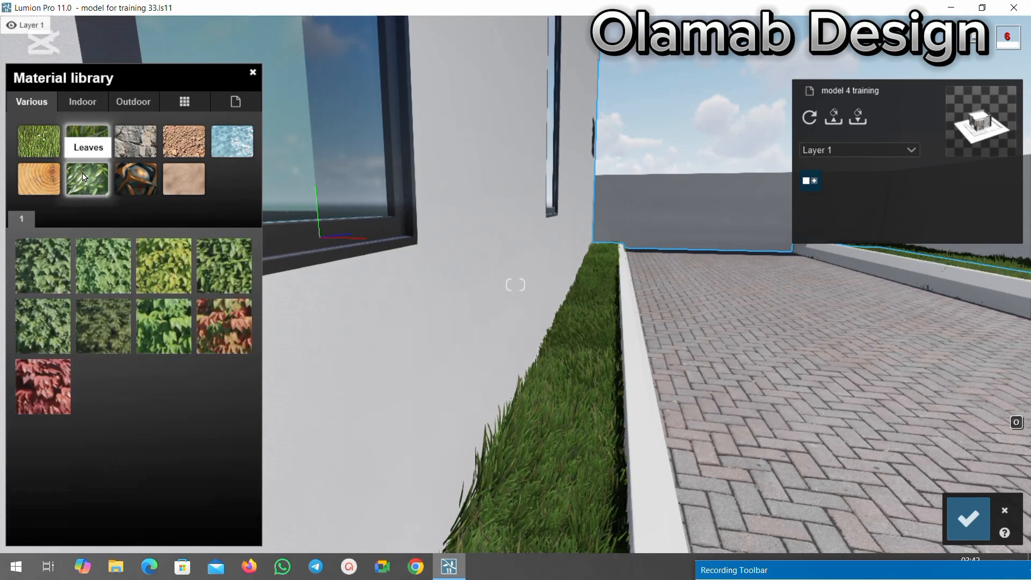
pyautogui.click(93, 263)
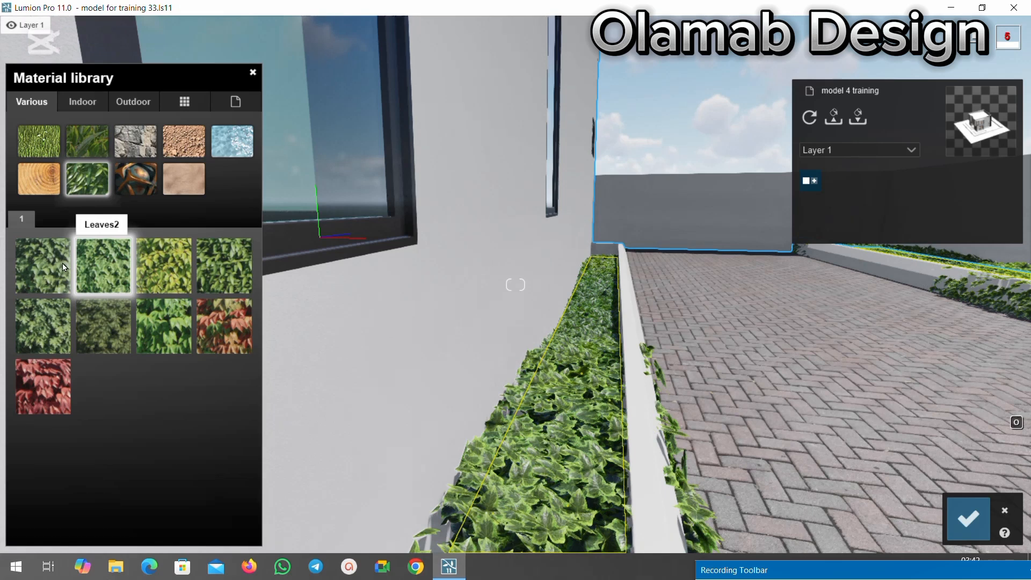
pyautogui.click(35, 150)
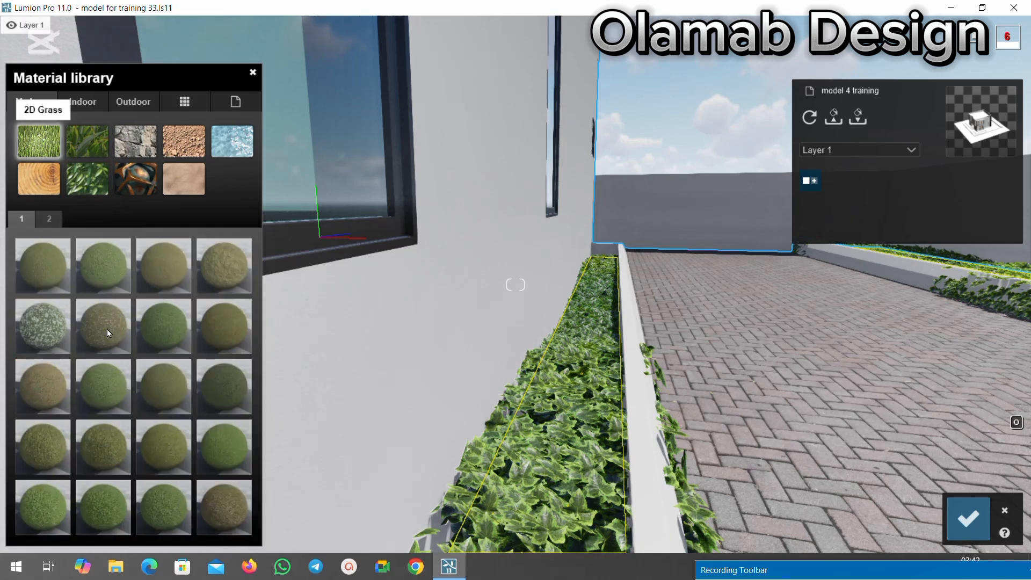
pyautogui.click(98, 275)
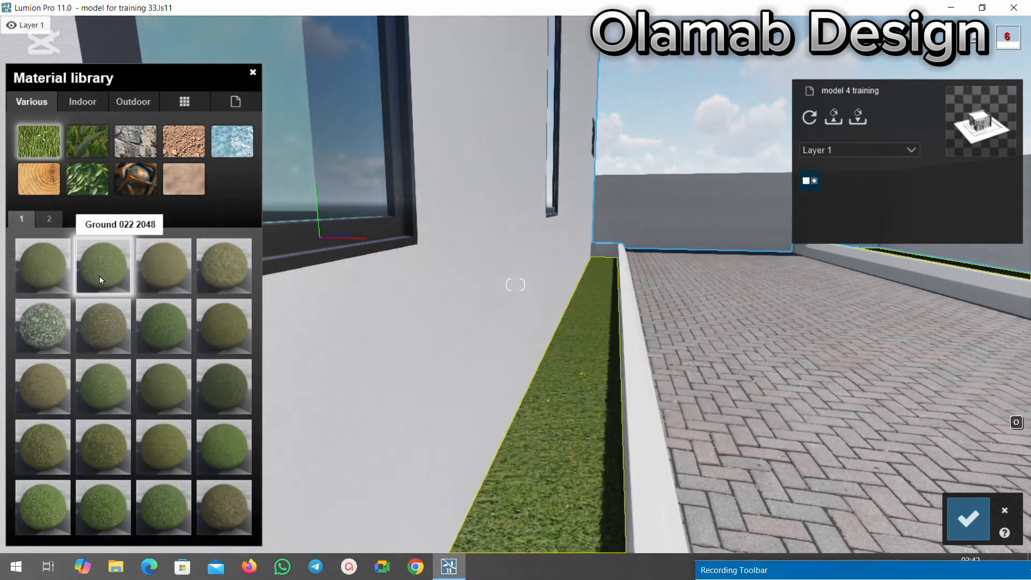
# Return to the 3D grasses and compare the checkerboard variants, Circular Grass 01 and Circular Grass 02 on the strips.
pyautogui.click(85, 147)
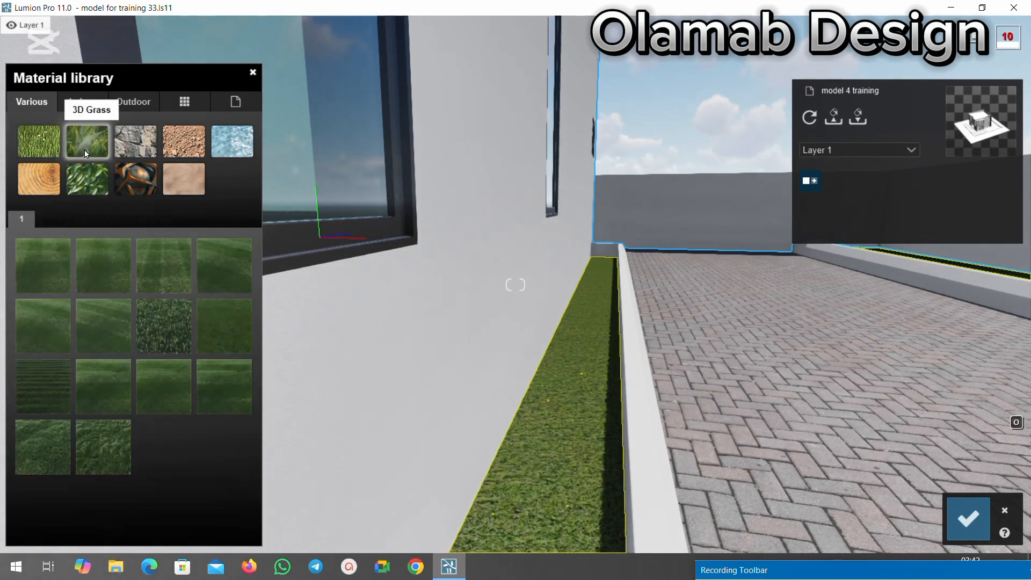
pyautogui.click(50, 256)
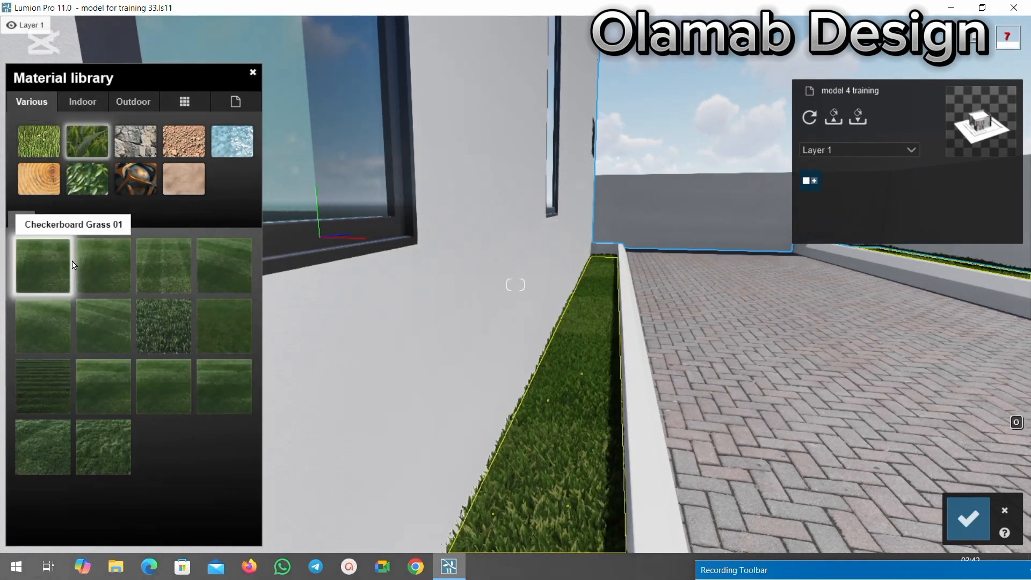
pyautogui.click(105, 260)
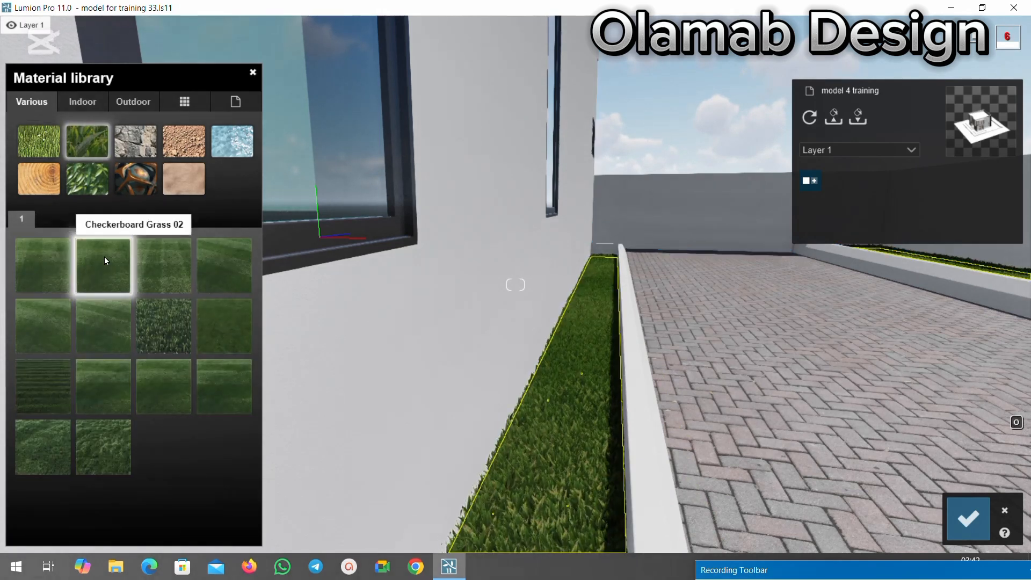
pyautogui.click(156, 268)
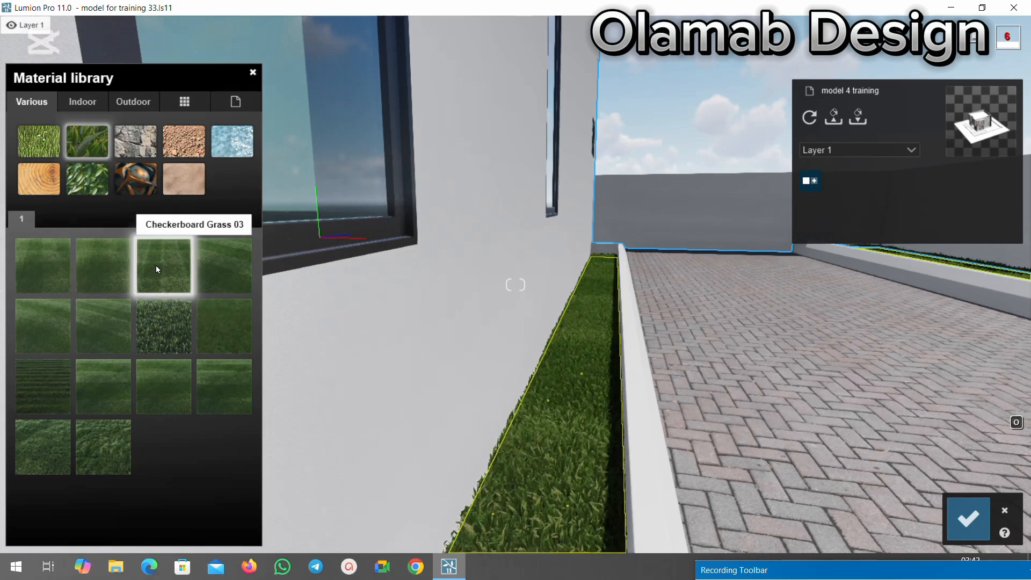
pyautogui.click(227, 276)
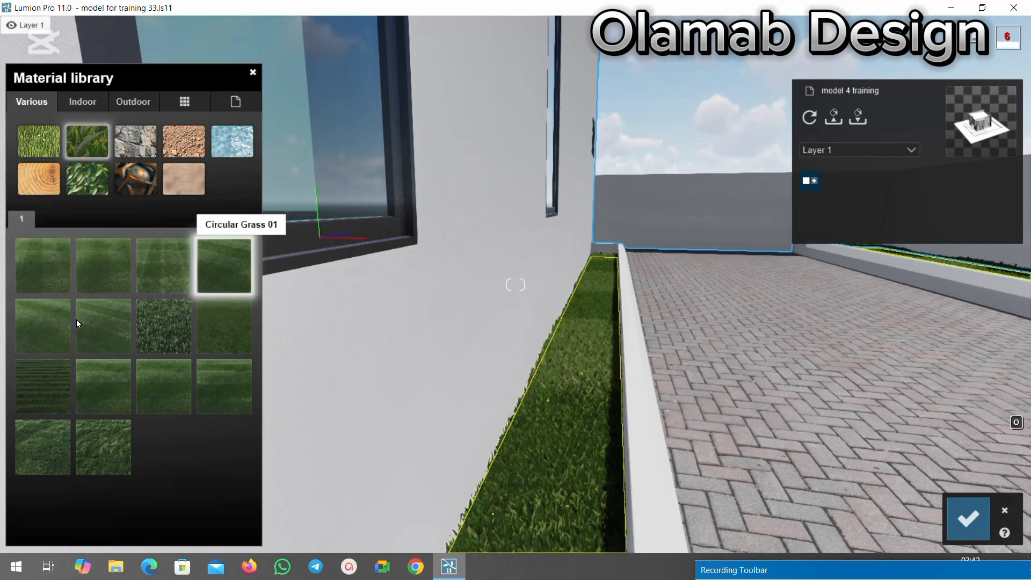
pyautogui.click(59, 320)
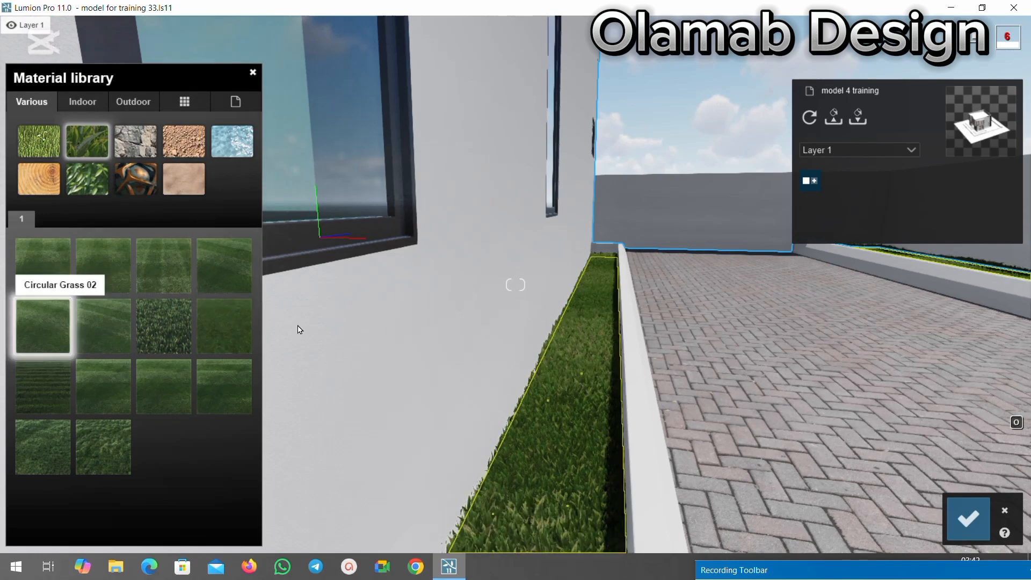
# Reassign Checkerboard Grass 01 to the planting strips and save the material changes.
pyautogui.scroll(-2, 299, 330)
pyautogui.click(57, 262)
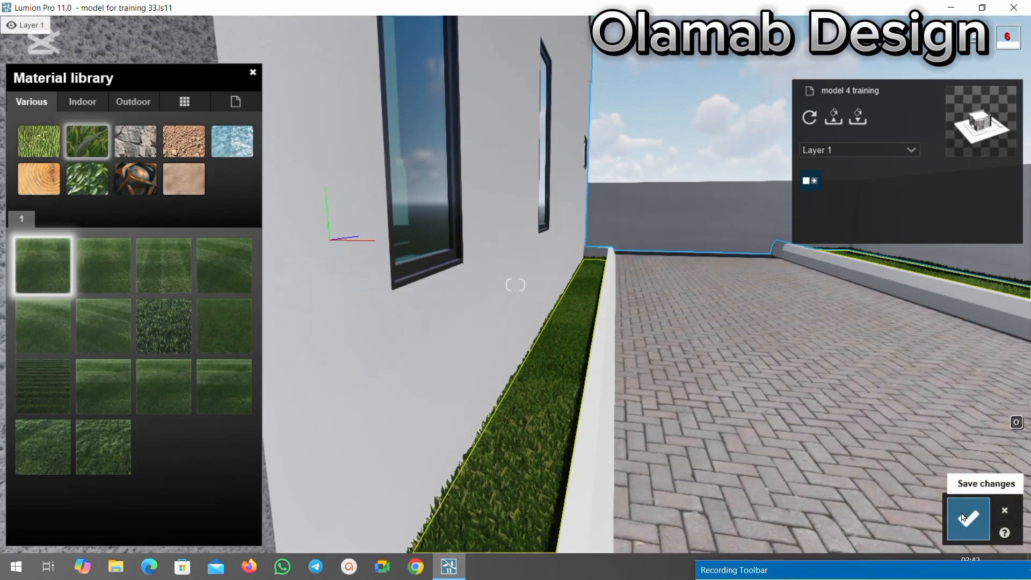
pyautogui.click(963, 517)
# Inspect the grass strips, paving and front facade from progressively farther away.
pyautogui.scroll(-3, 589, 289)
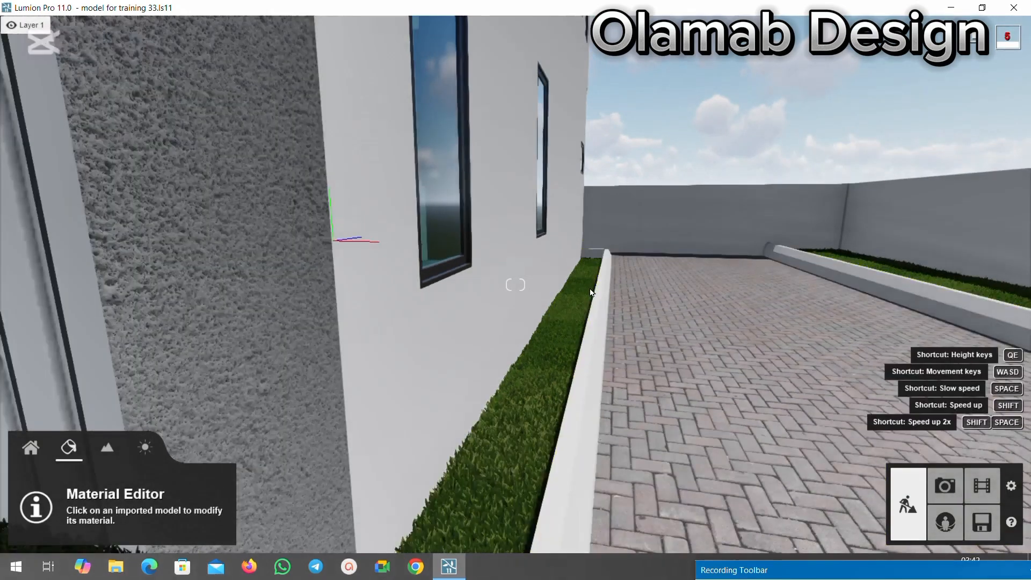
pyautogui.scroll(-5, 588, 271)
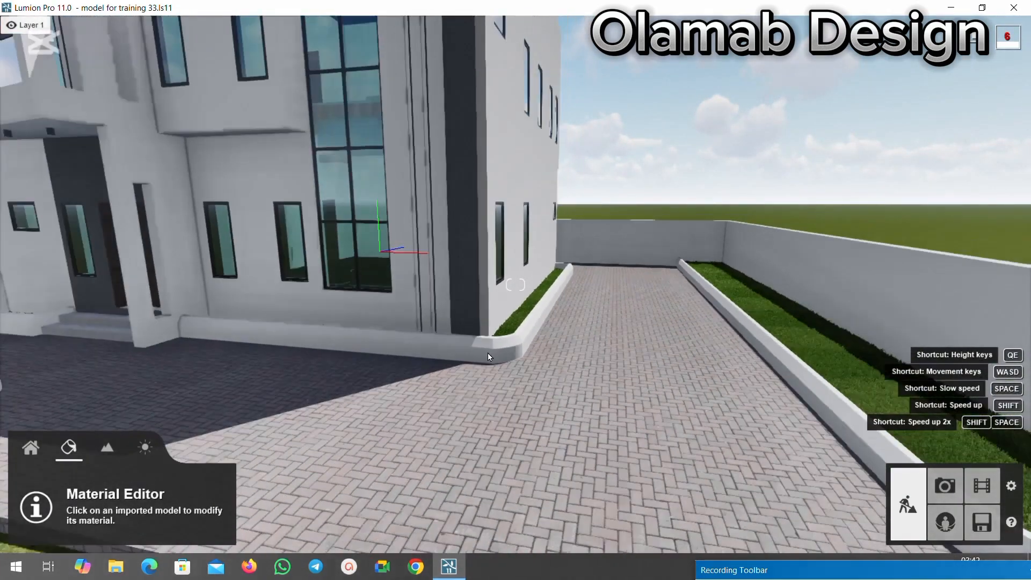
pyautogui.scroll(-5, 520, 348)
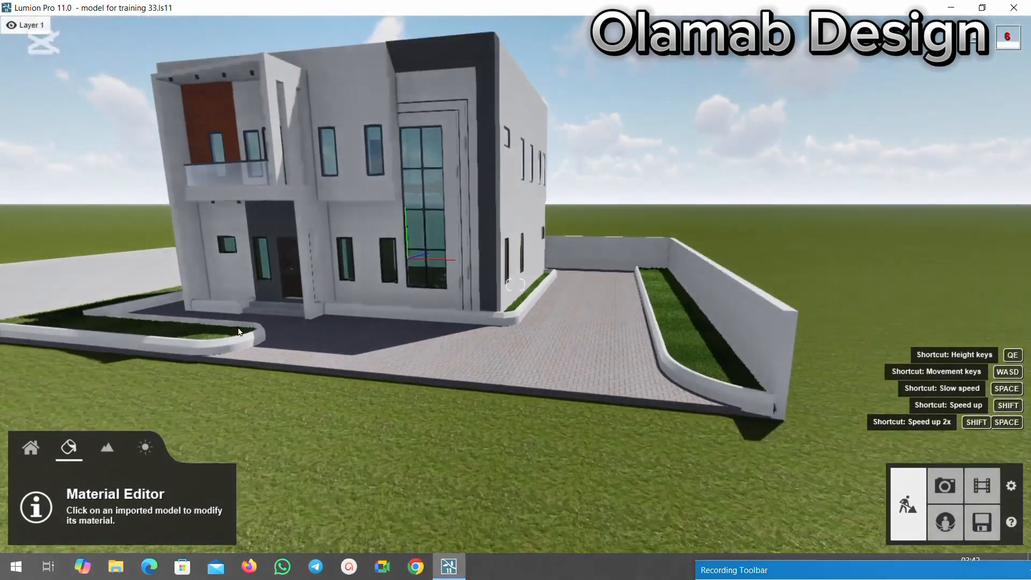
pyautogui.moveTo(209, 306); pyautogui.dragTo(152, 306, button='right')
pyautogui.scroll(3, 151, 306)
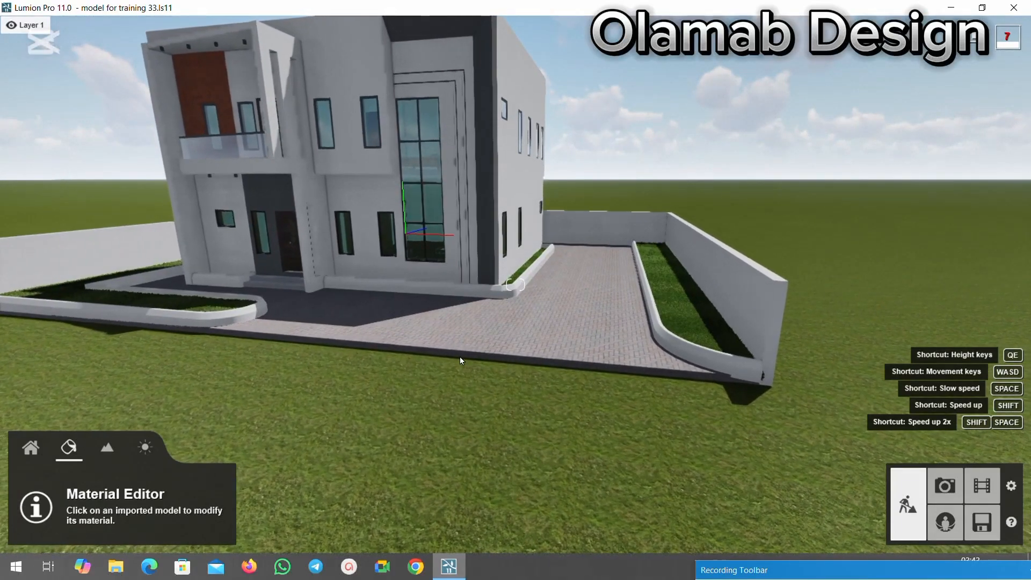
pyautogui.scroll(-3, 252, 326)
pyautogui.moveTo(250, 313)
pyautogui.mouseDown(button='right')
pyautogui.moveTo(240, 314)
pyautogui.moveTo(246, 309)
pyautogui.mouseUp(button='right')
pyautogui.scroll(-3, 244, 313)
pyautogui.scroll(-2, 382, 337)
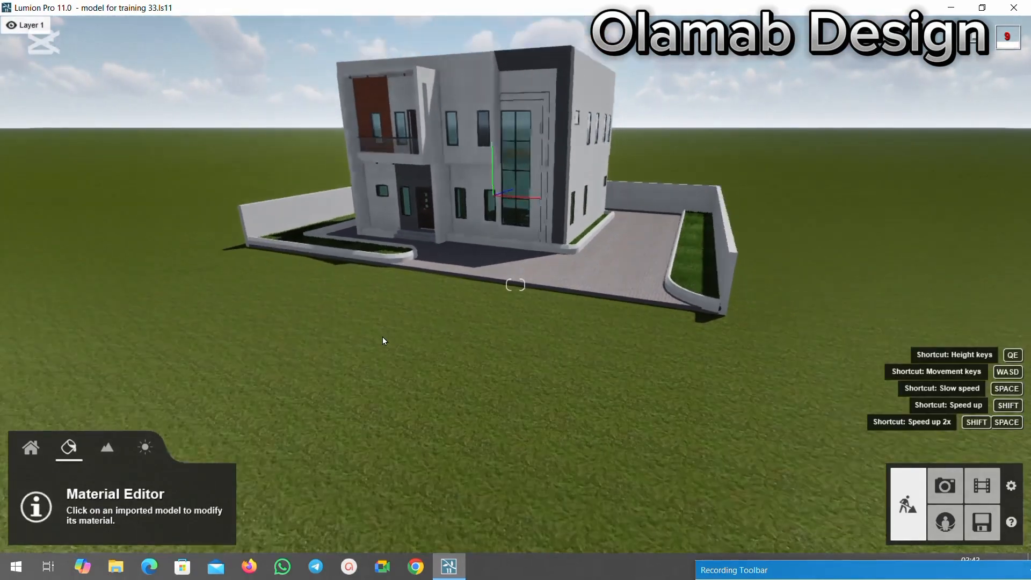
# Examine the whole property and its roof from above and from other sides.
pyautogui.moveTo(530, 79); pyautogui.dragTo(459, 153, button='right')
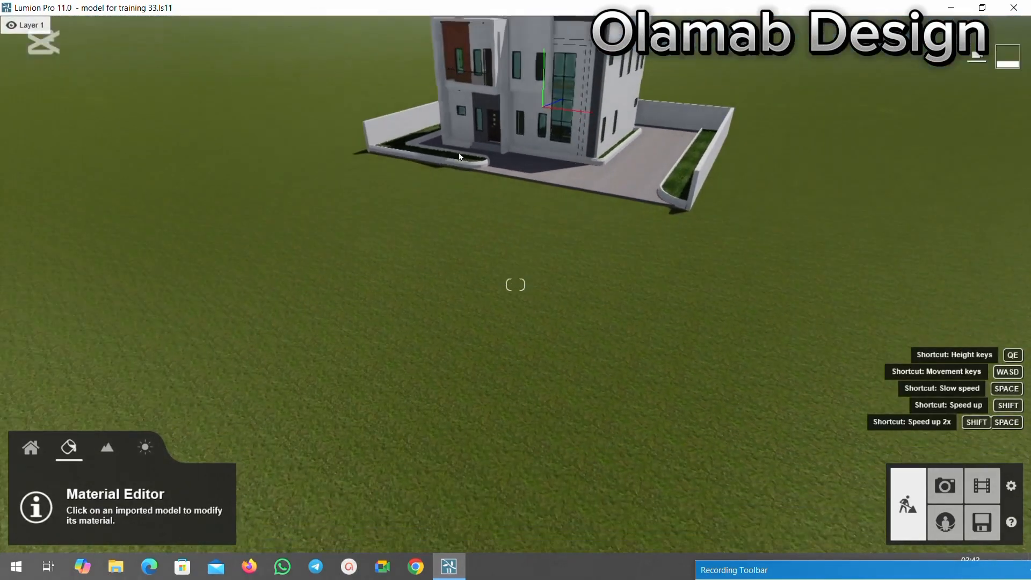
pyautogui.scroll(-3, 445, 214)
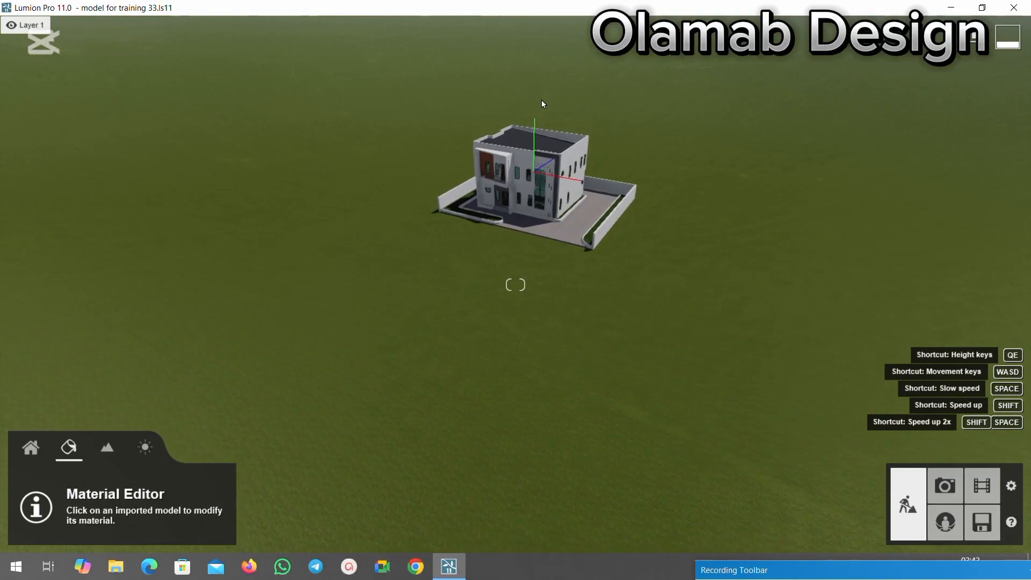
pyautogui.scroll(6, 517, 124)
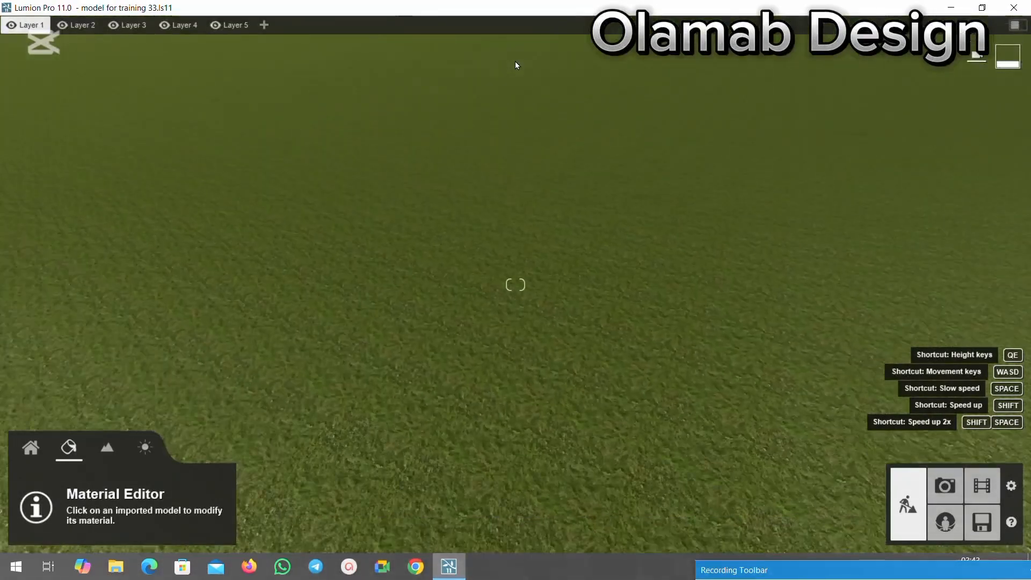
pyautogui.scroll(-6, 513, 78)
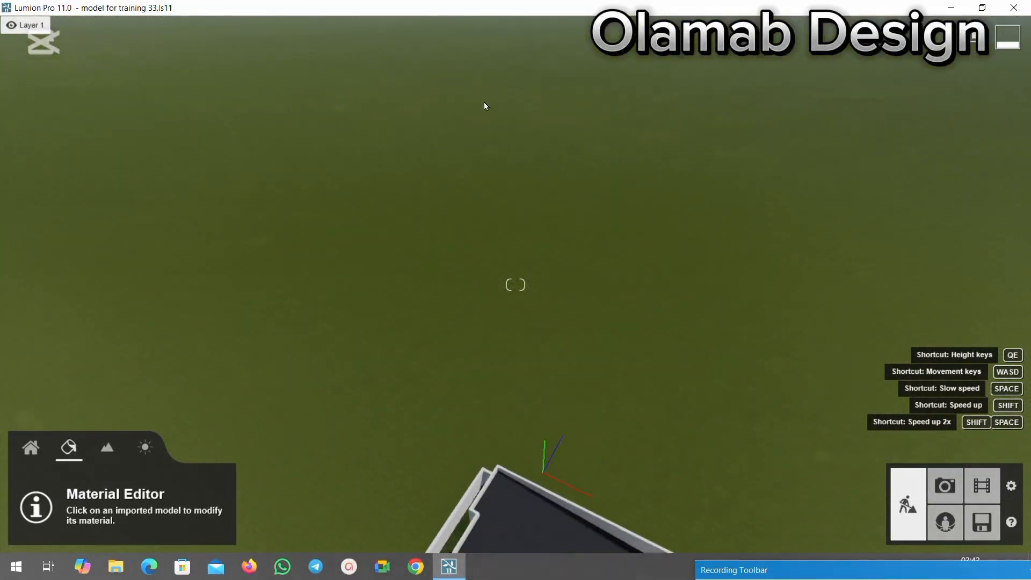
pyautogui.scroll(-5, 481, 107)
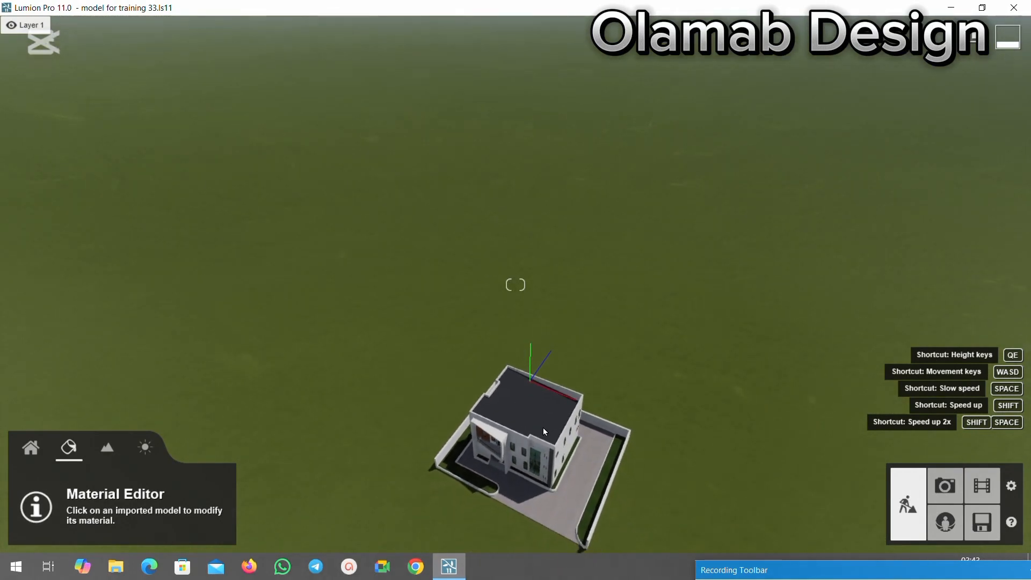
pyautogui.scroll(2, 542, 432)
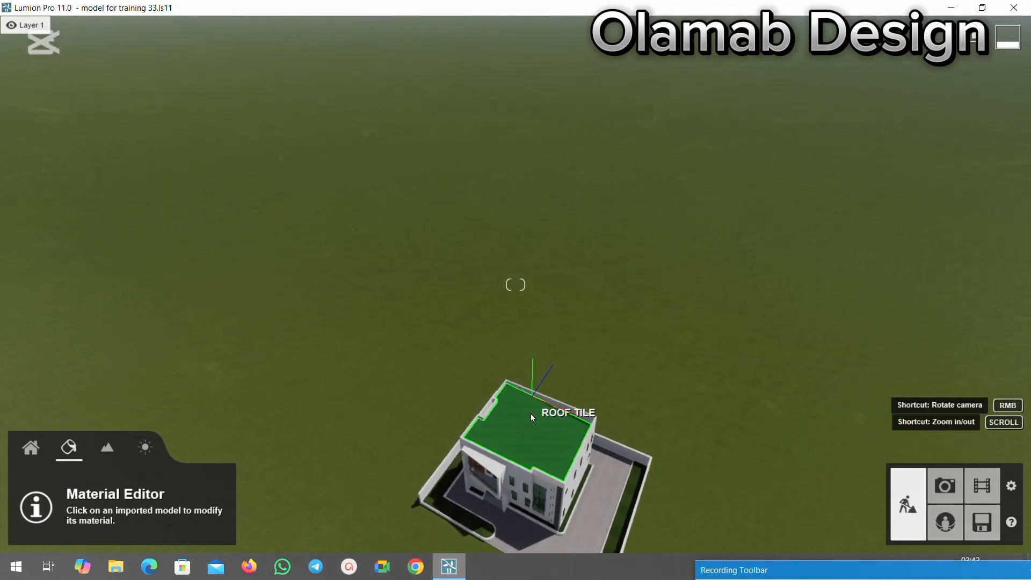
pyautogui.moveTo(530, 413); pyautogui.dragTo(452, 350, button='right')
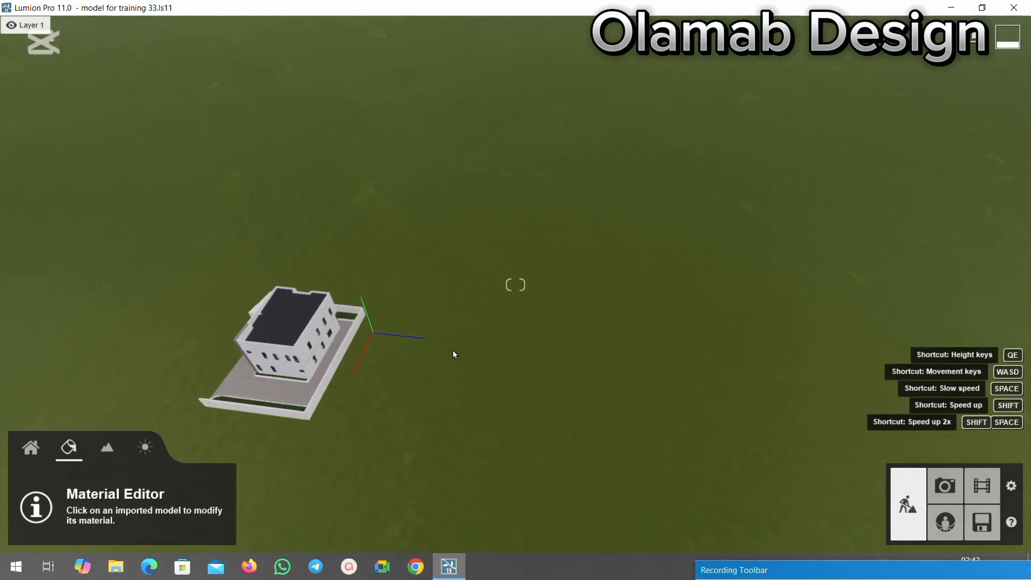
# Select the ROOF TILE surface of the house and bring up the outdoor roofing materials for it.
pyautogui.moveTo(293, 344); pyautogui.dragTo(378, 446, button='right')
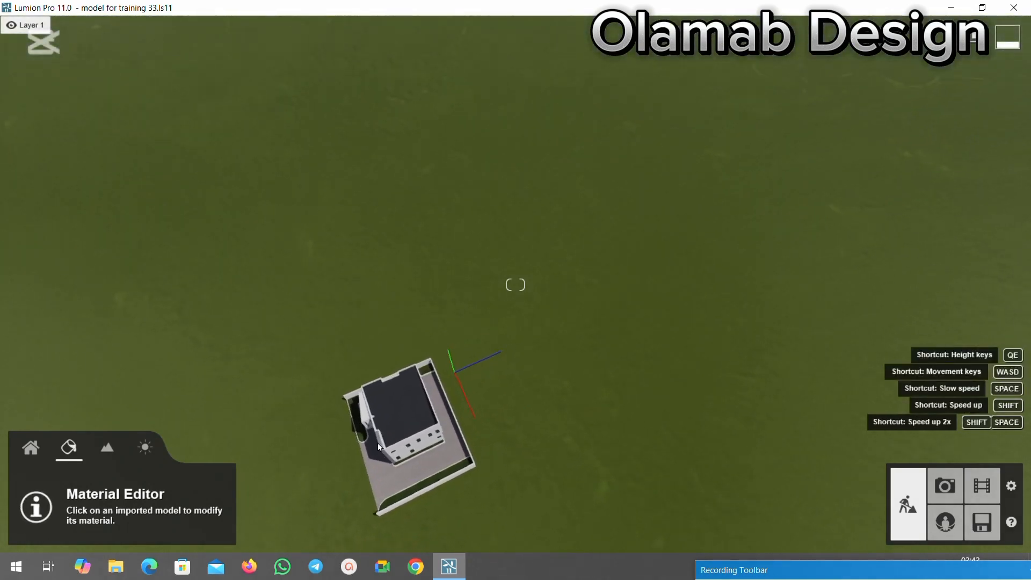
pyautogui.moveTo(507, 227); pyautogui.dragTo(504, 294, button='right')
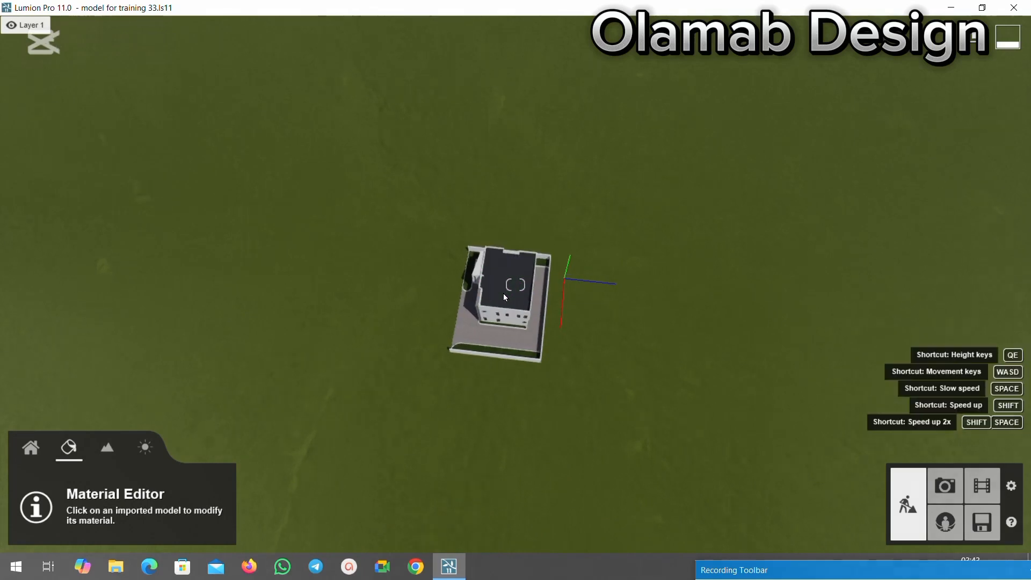
pyautogui.press('w')
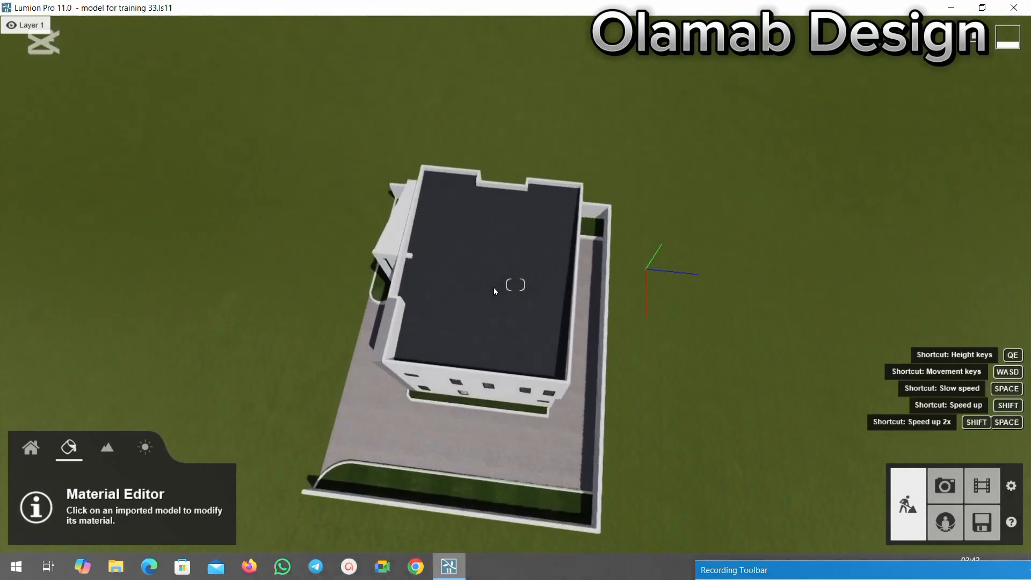
pyautogui.press('w')
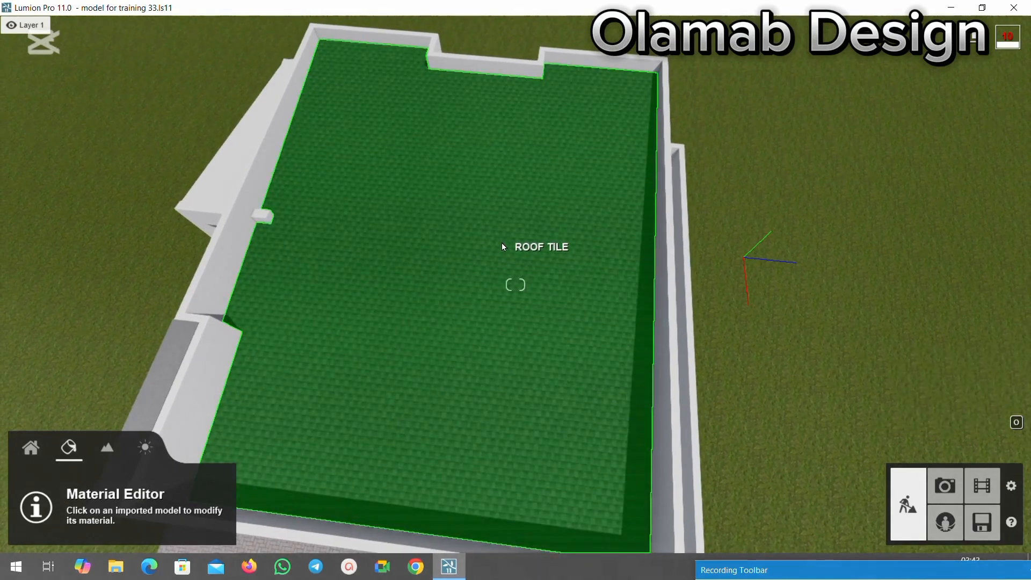
pyautogui.click(503, 245)
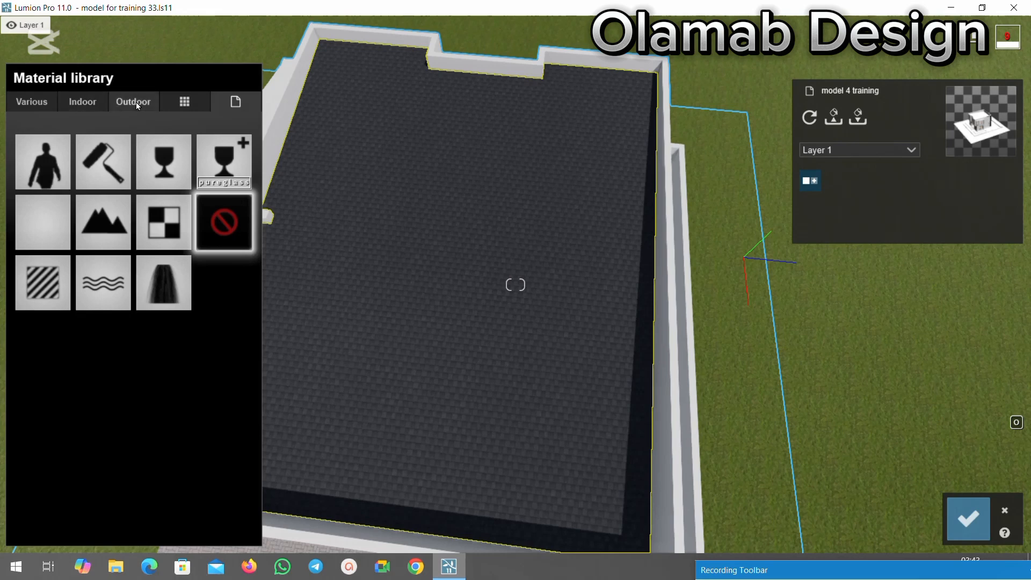
pyautogui.click(137, 104)
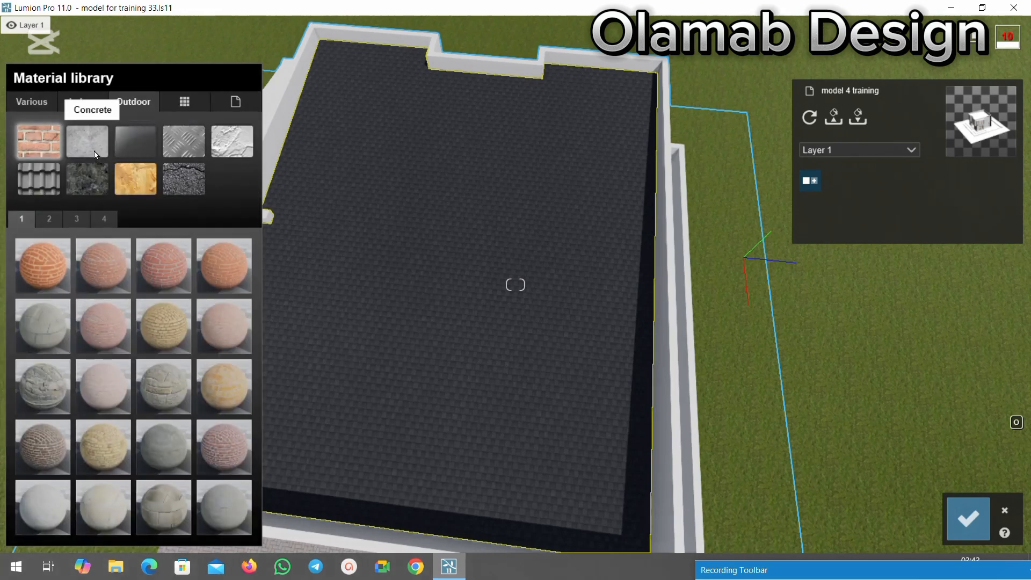
pyautogui.click(51, 183)
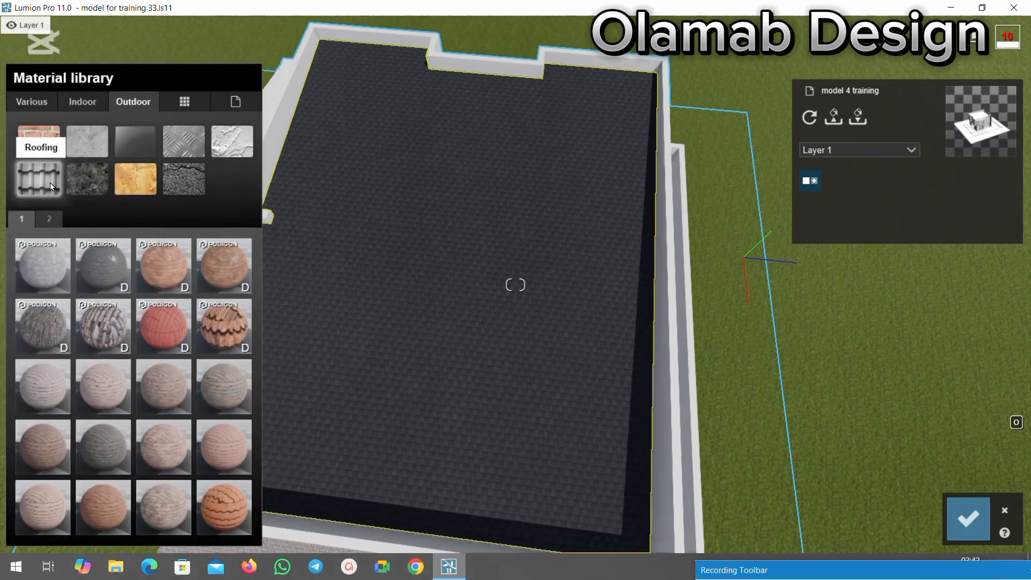
# Try a weathered clay tile and Polii Roof Shingles 002 VAR1 2K on the roof.
pyautogui.click(104, 323)
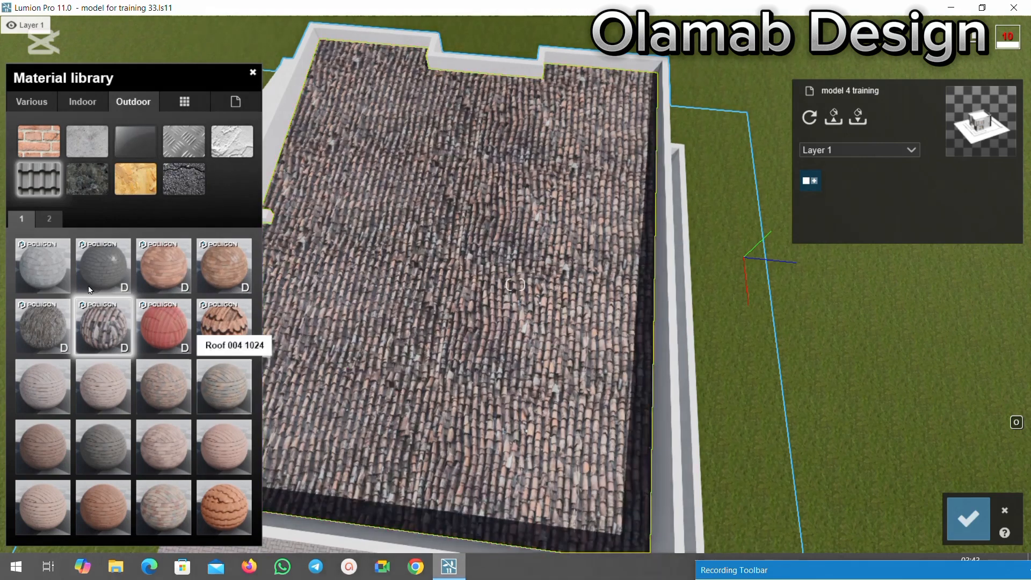
pyautogui.click(52, 275)
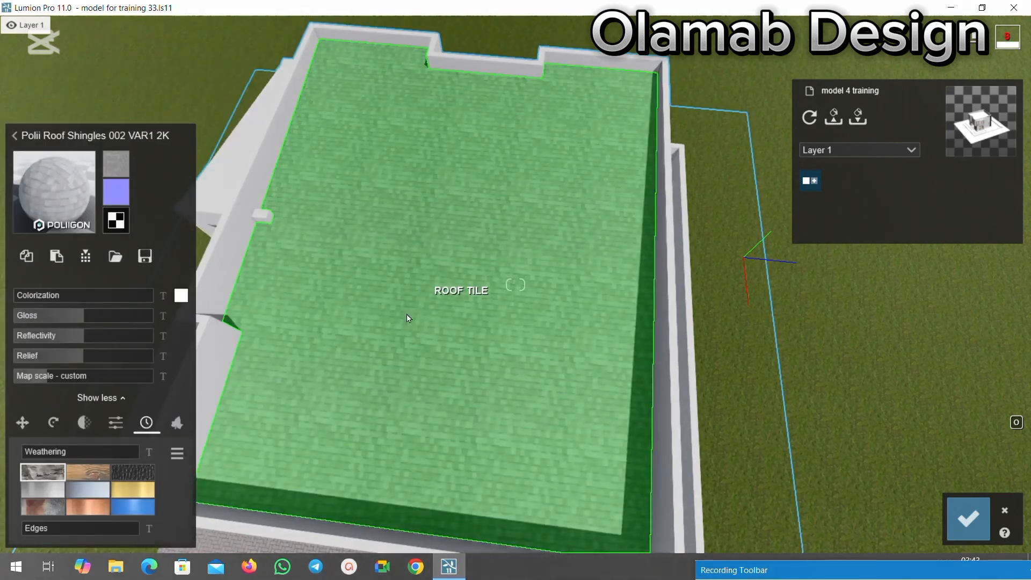
pyautogui.click(55, 203)
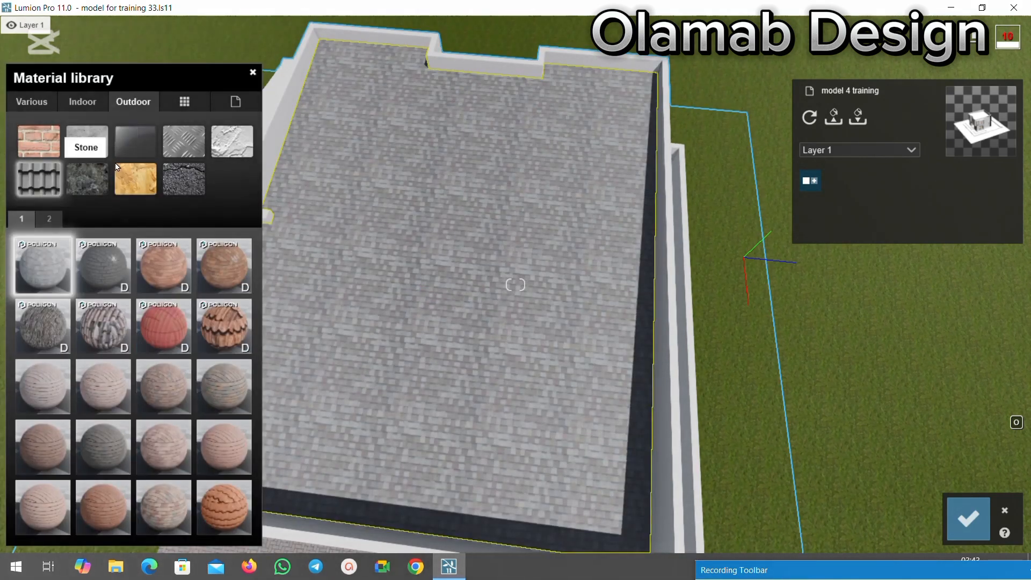
# Try the dark green-grey tile from the second set of roofing materials, then assign Roof 012A to the roof.
pyautogui.click(52, 224)
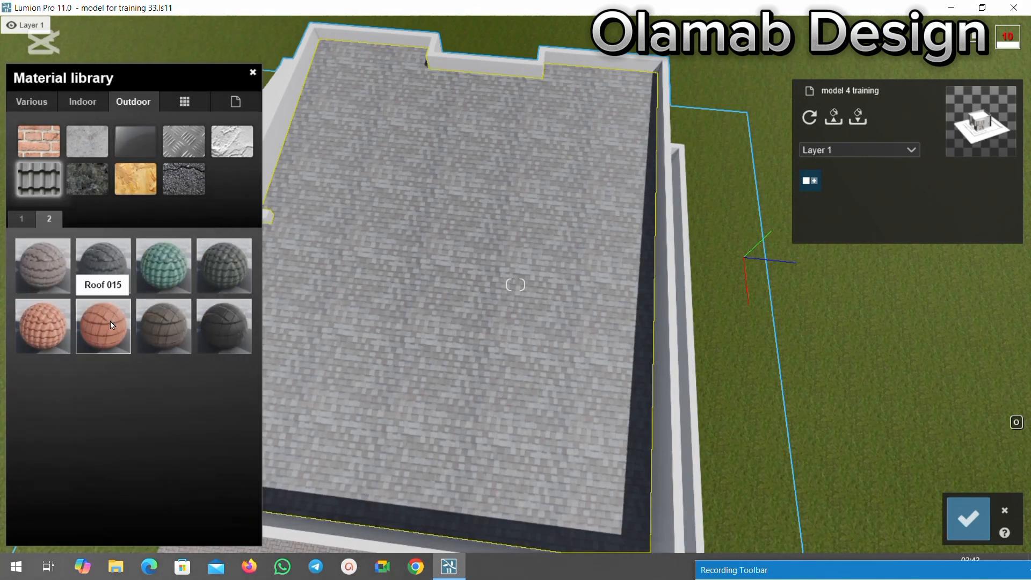
pyautogui.click(236, 265)
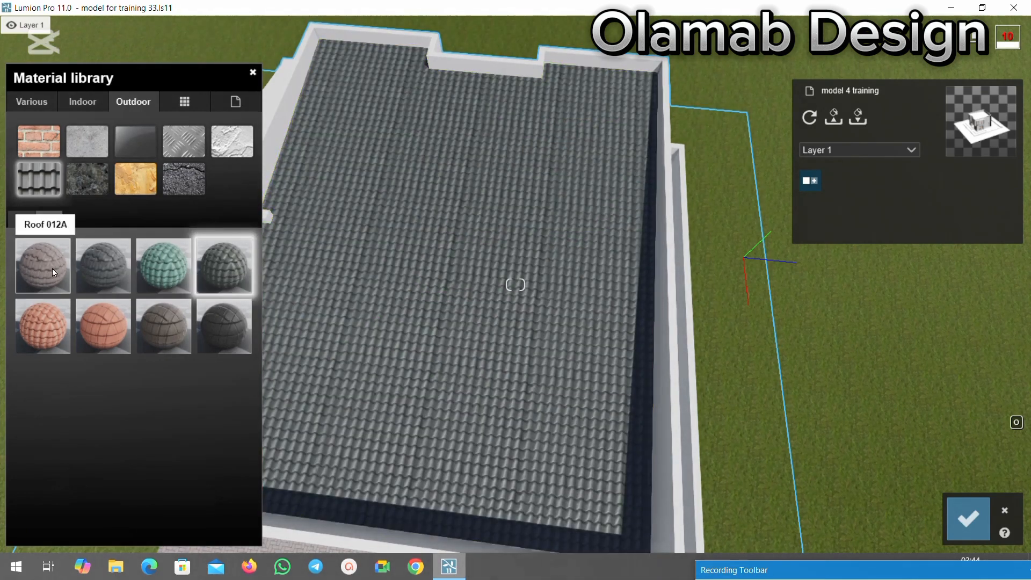
pyautogui.click(52, 269)
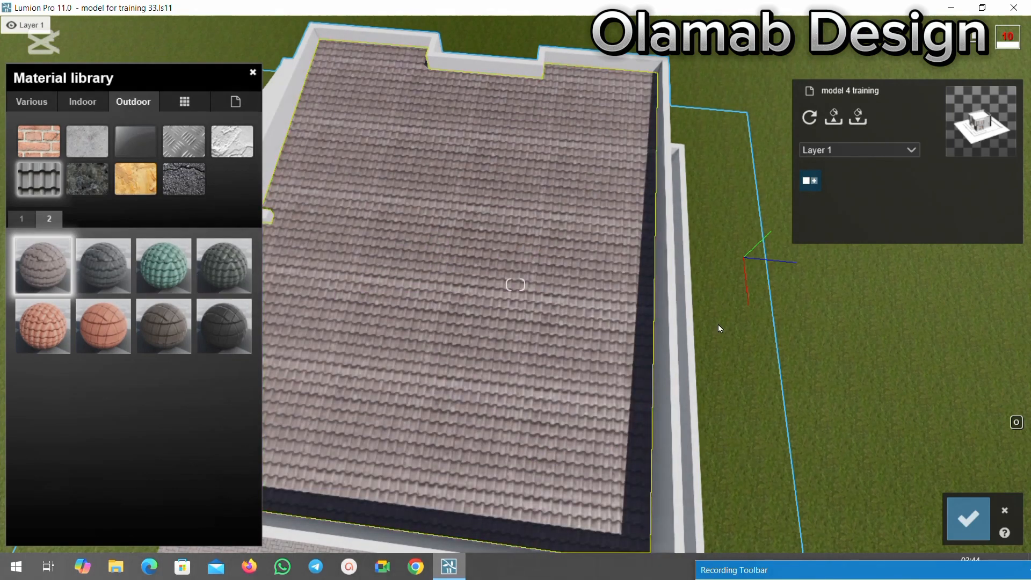
pyautogui.scroll(-3, 718, 299)
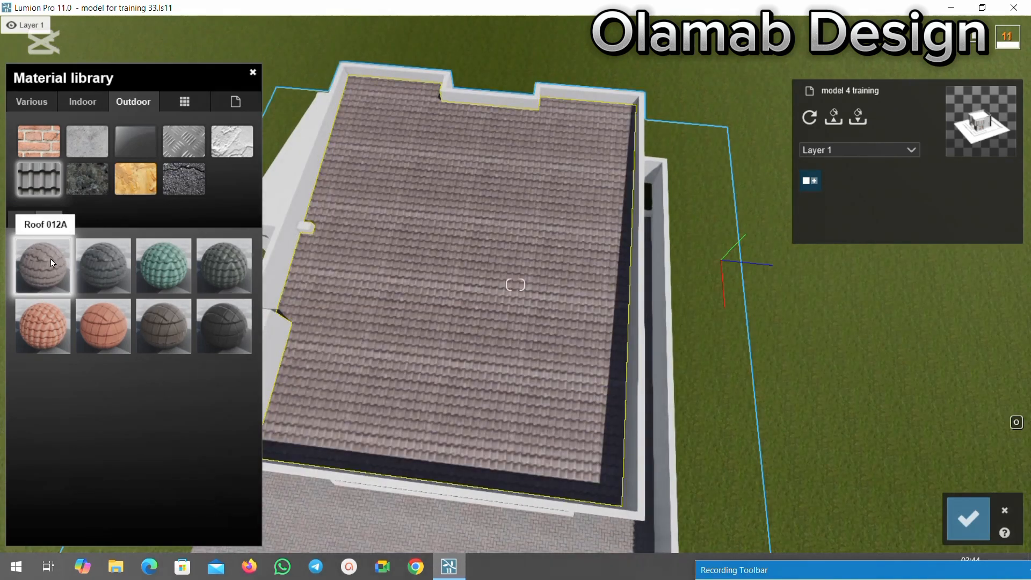
# Tint the Roof 012A material with a near-black grey and raise its colorization well above half.
pyautogui.click(52, 263)
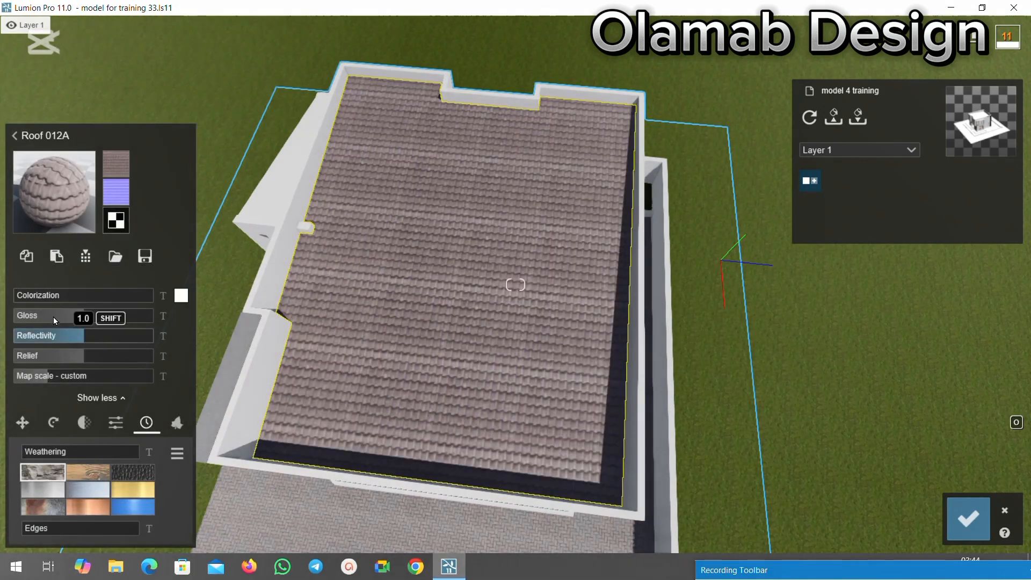
pyautogui.moveTo(31, 300); pyautogui.dragTo(69, 298)
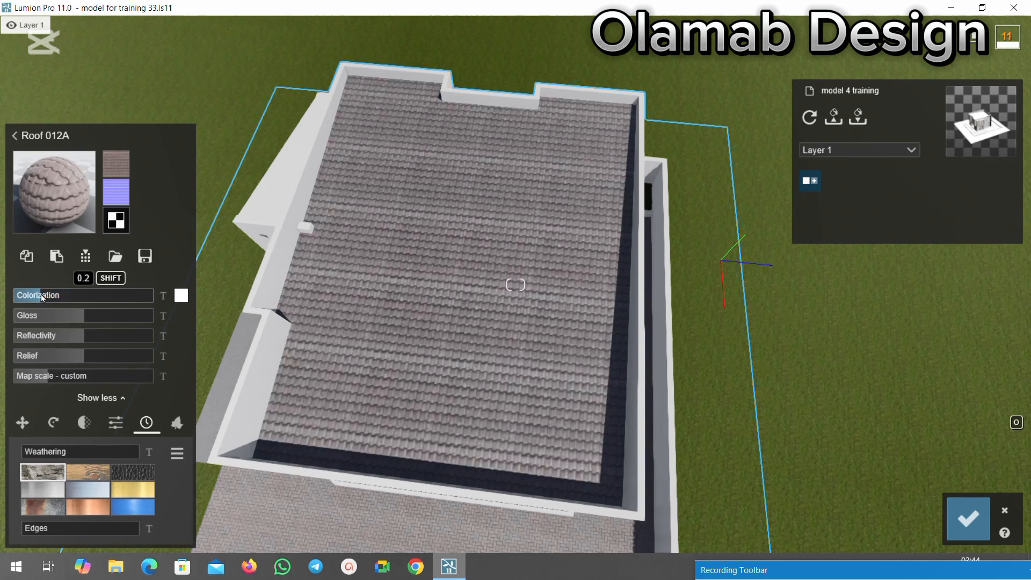
pyautogui.click(180, 296)
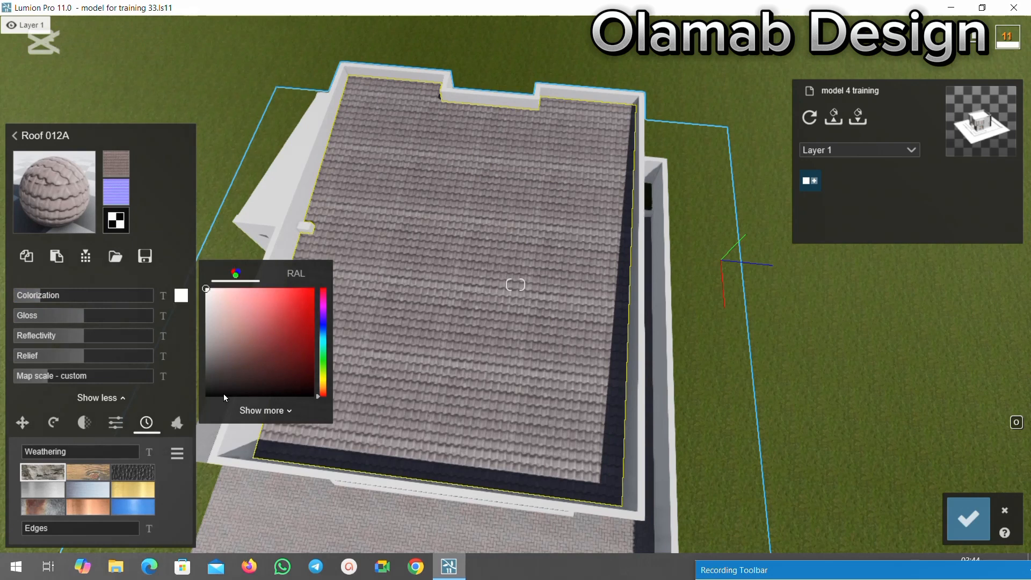
pyautogui.moveTo(206, 291); pyautogui.dragTo(207, 352)
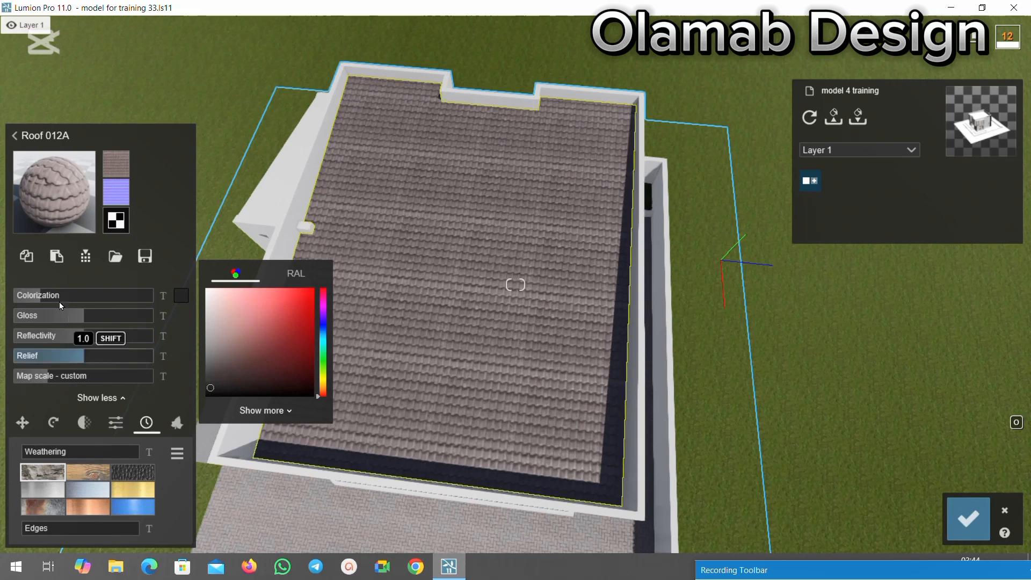
pyautogui.moveTo(55, 299); pyautogui.dragTo(105, 298)
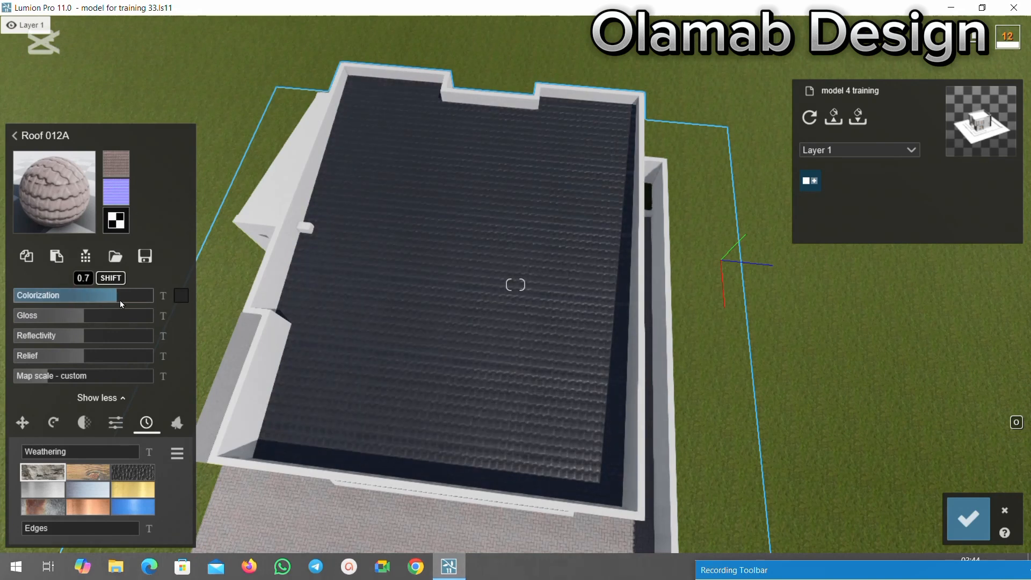
# Lower the roof material's gloss, set reflectivity to 1.6, raise relief, fine-tune the map scale and save the material changes.
pyautogui.moveTo(69, 317); pyautogui.dragTo(129, 335)
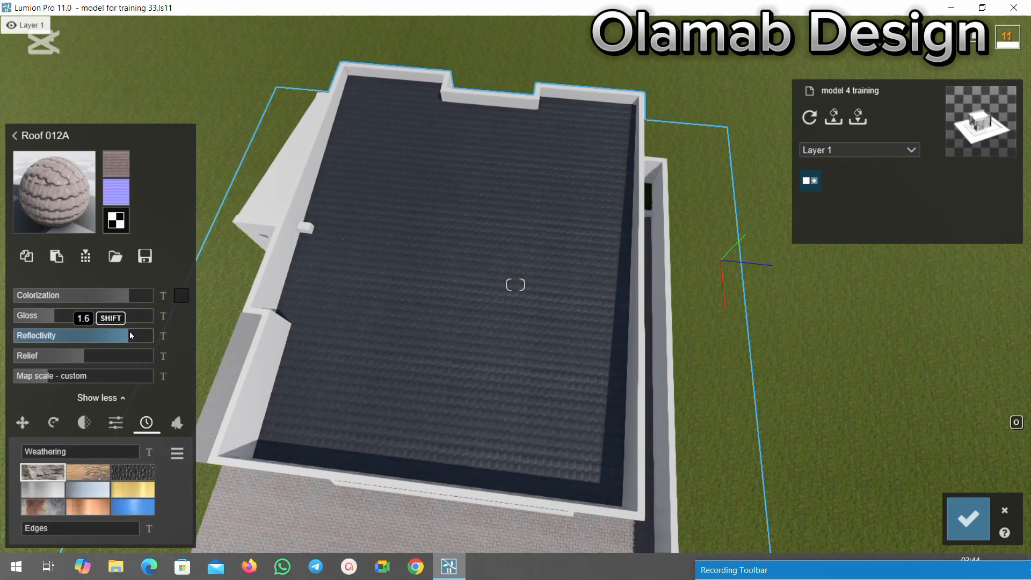
pyautogui.moveTo(78, 359); pyautogui.dragTo(122, 359)
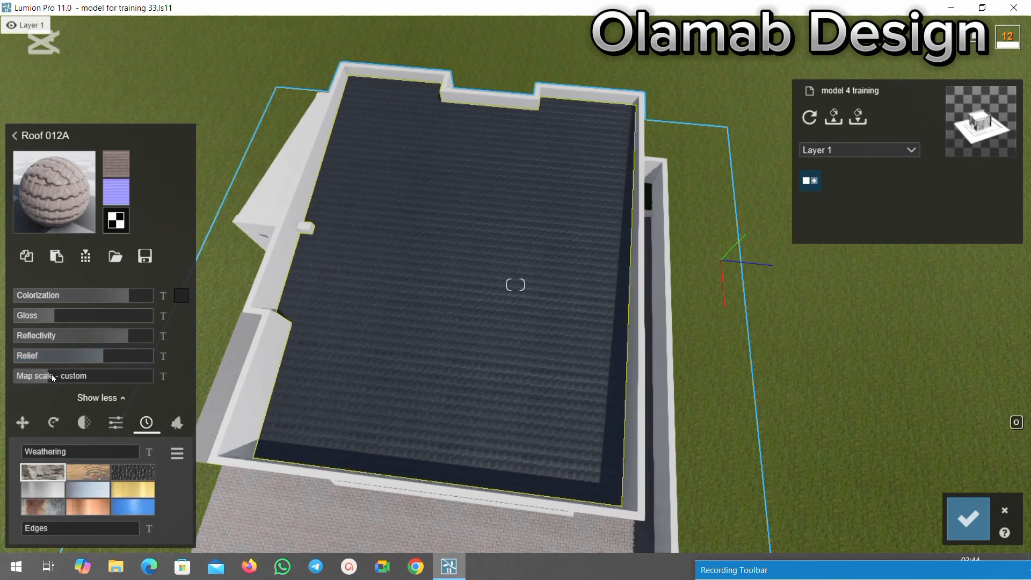
pyautogui.moveTo(59, 378); pyautogui.dragTo(39, 375)
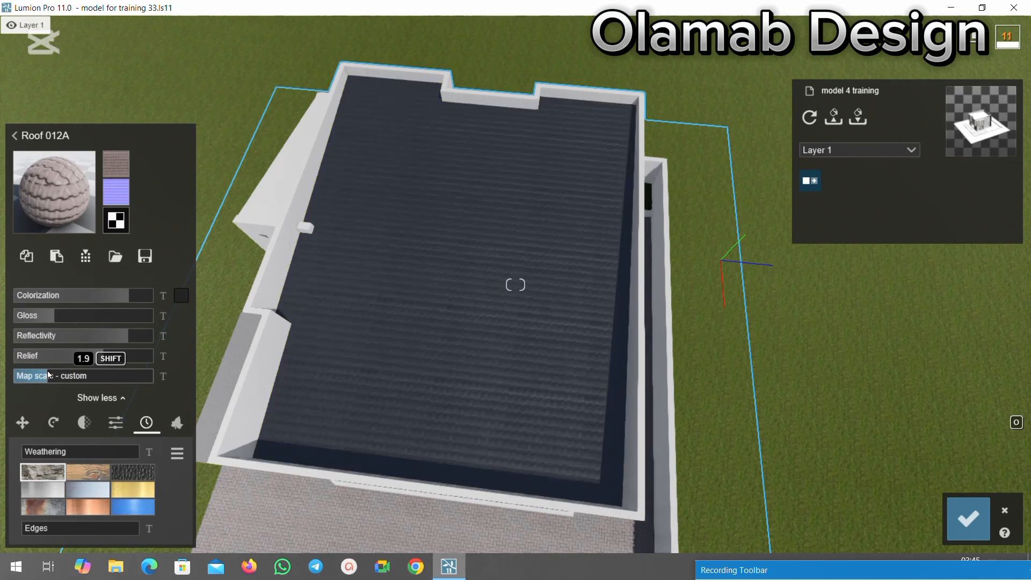
pyautogui.keyDown('shift'); pyautogui.moveTo(50, 372); pyautogui.dragTo(57, 375); pyautogui.keyUp('shift')
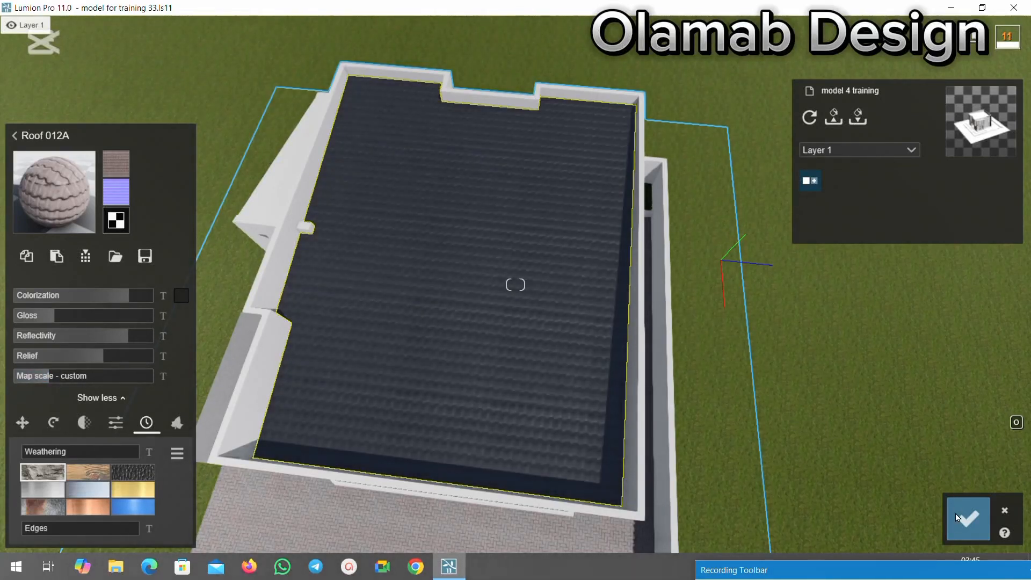
pyautogui.click(968, 518)
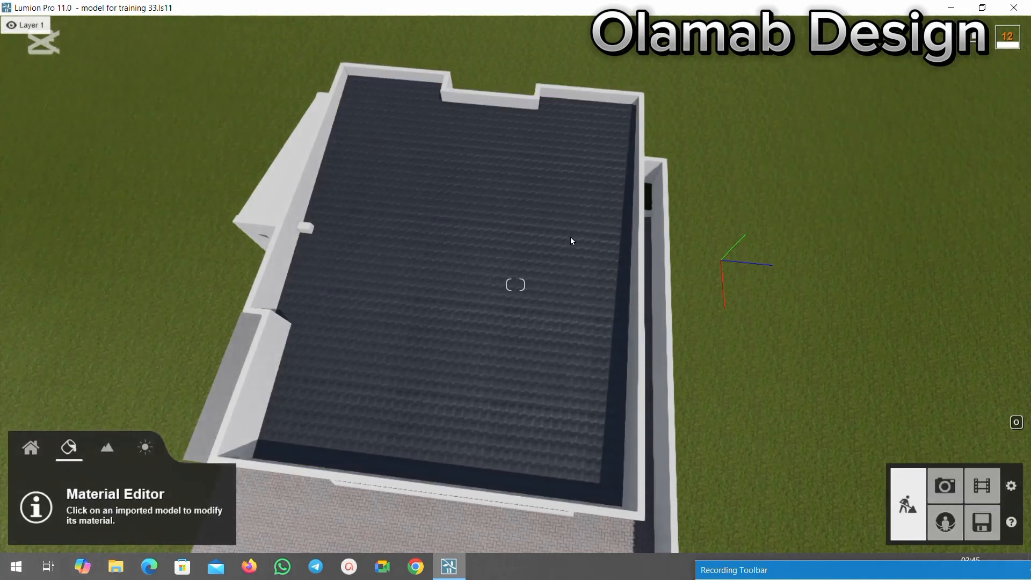
# Examine the roof from above and the house's front and side facades from different distances.
pyautogui.scroll(-3, 570, 237)
pyautogui.scroll(-3, 596, 283)
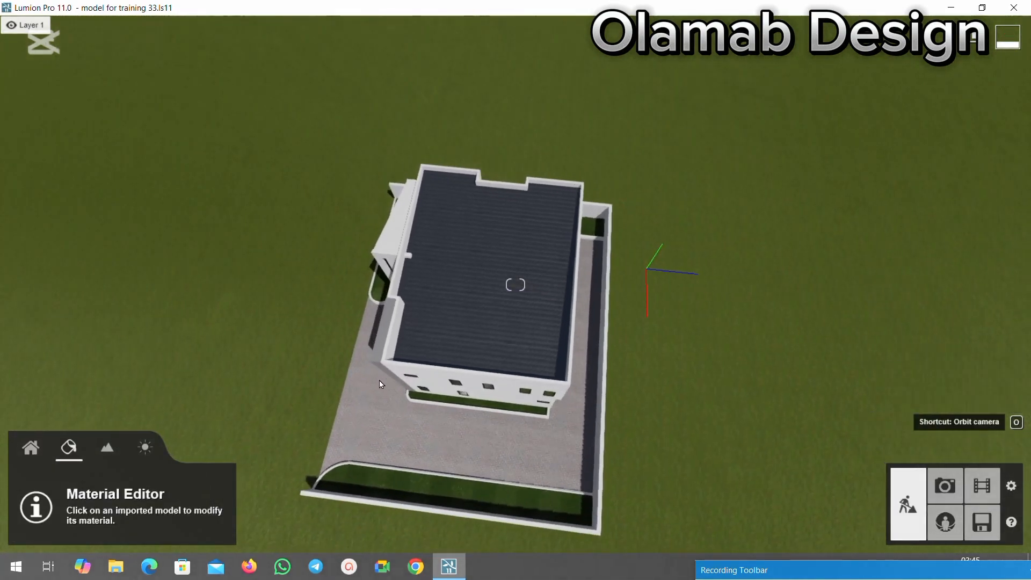
pyautogui.moveTo(387, 386); pyautogui.dragTo(378, 392, button='right')
pyautogui.scroll(-2, 376, 393)
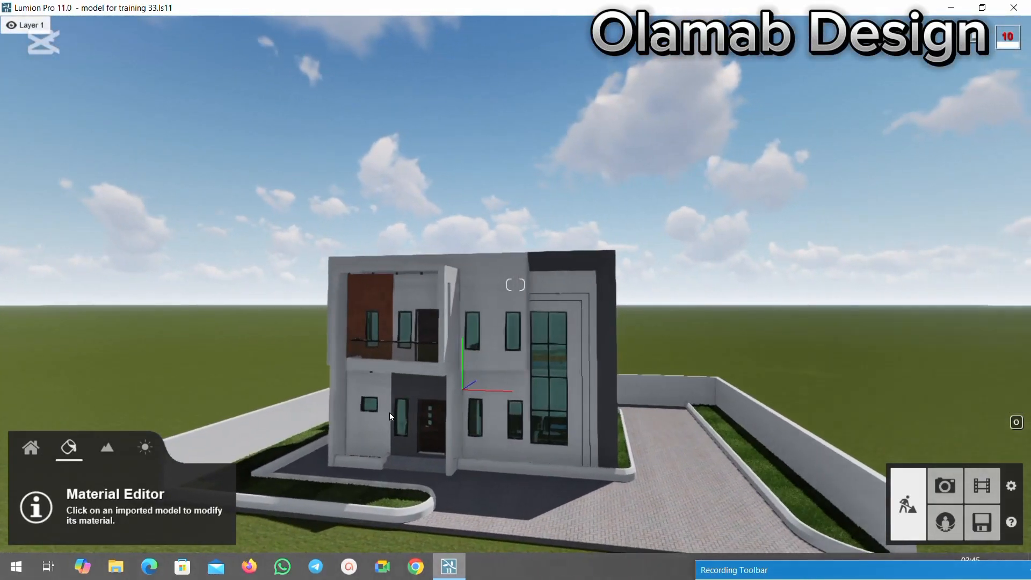
pyautogui.scroll(-3, 371, 459)
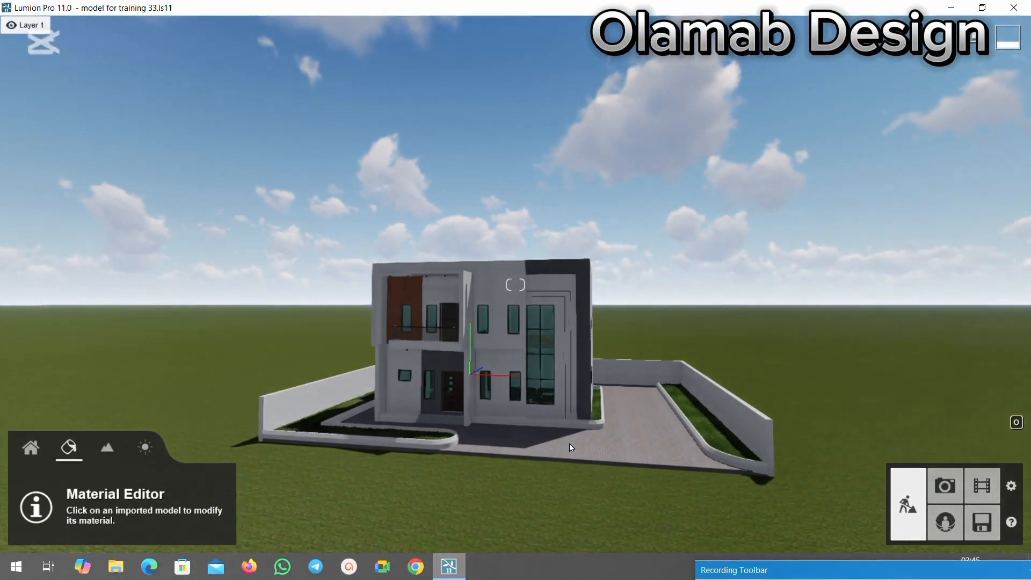
pyautogui.scroll(2, 552, 429)
pyautogui.scroll(3, 449, 340)
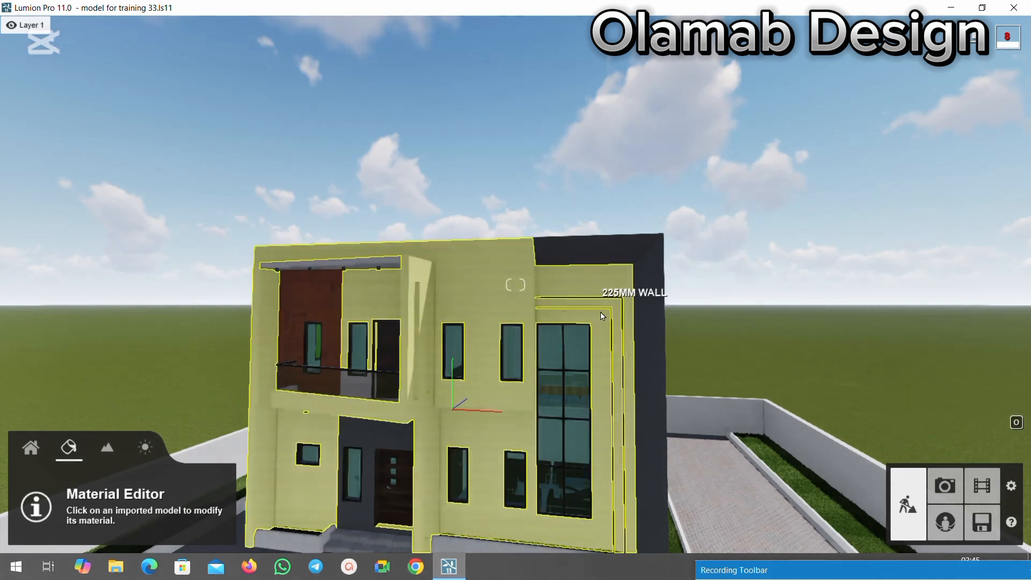
pyautogui.scroll(-3, 419, 339)
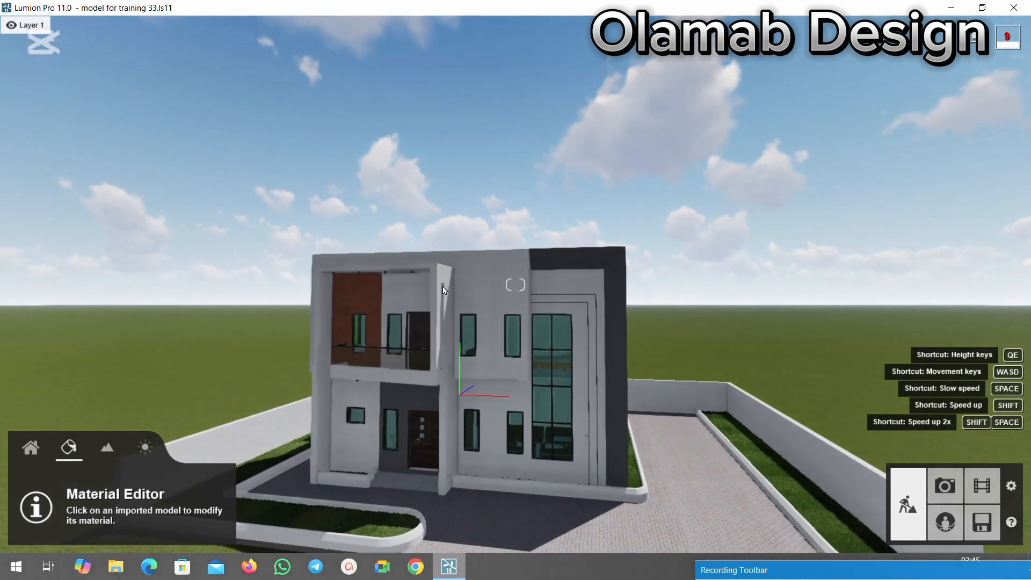
pyautogui.scroll(-3, 369, 383)
pyautogui.moveTo(292, 396); pyautogui.dragTo(659, 425, button='right')
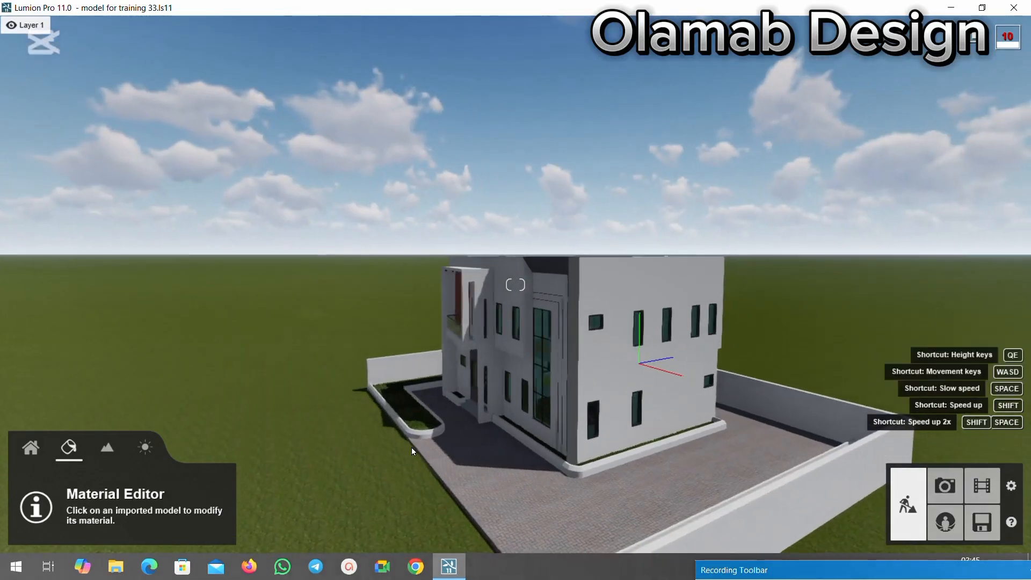
pyautogui.moveTo(411, 447); pyautogui.dragTo(374, 437, button='right')
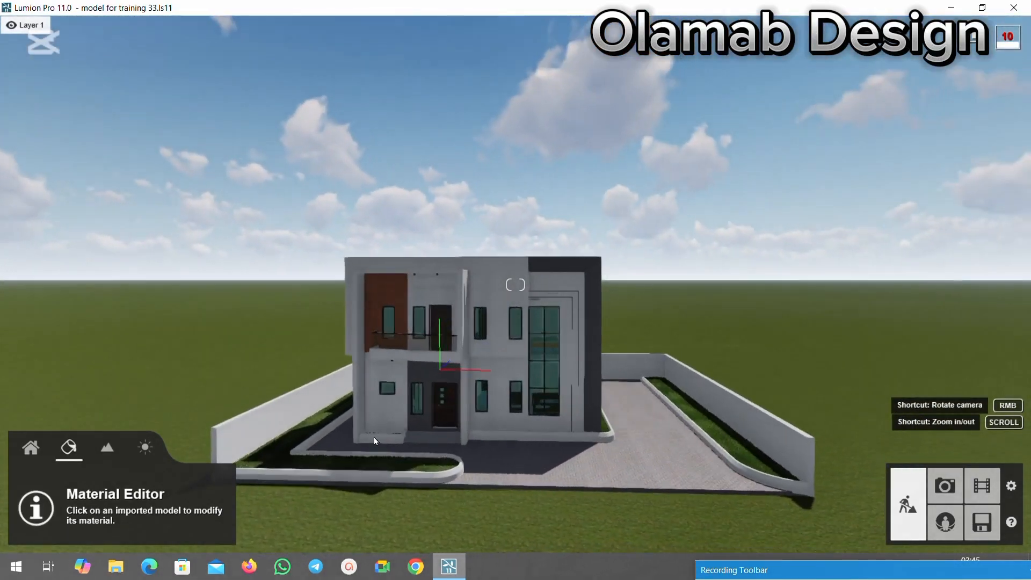
pyautogui.scroll(2, 365, 344)
pyautogui.scroll(2, 289, 284)
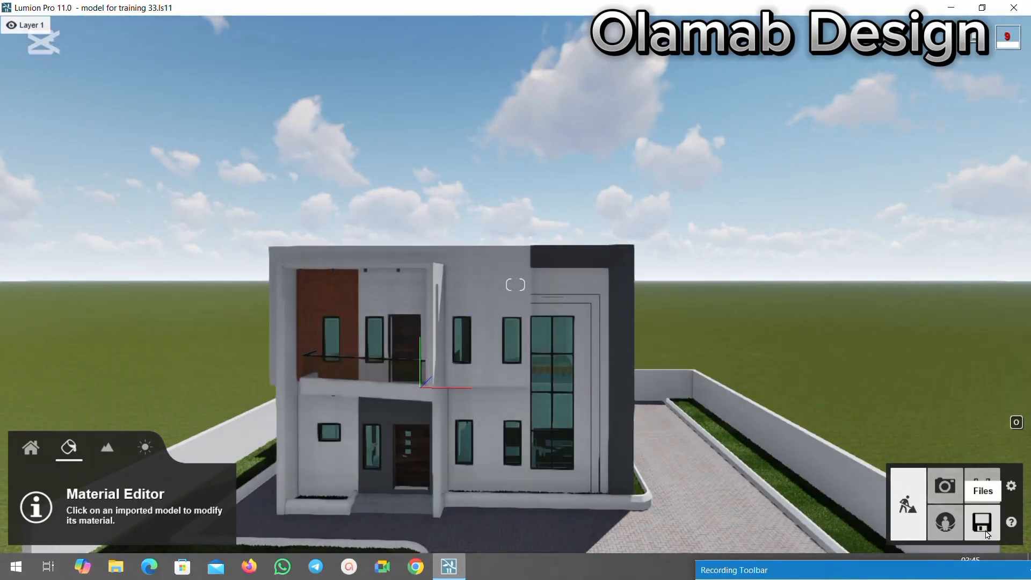
# Save the project to the existing file model for training 33.ls11 and return to build mode.
pyautogui.click(984, 531)
pyautogui.click(503, 276)
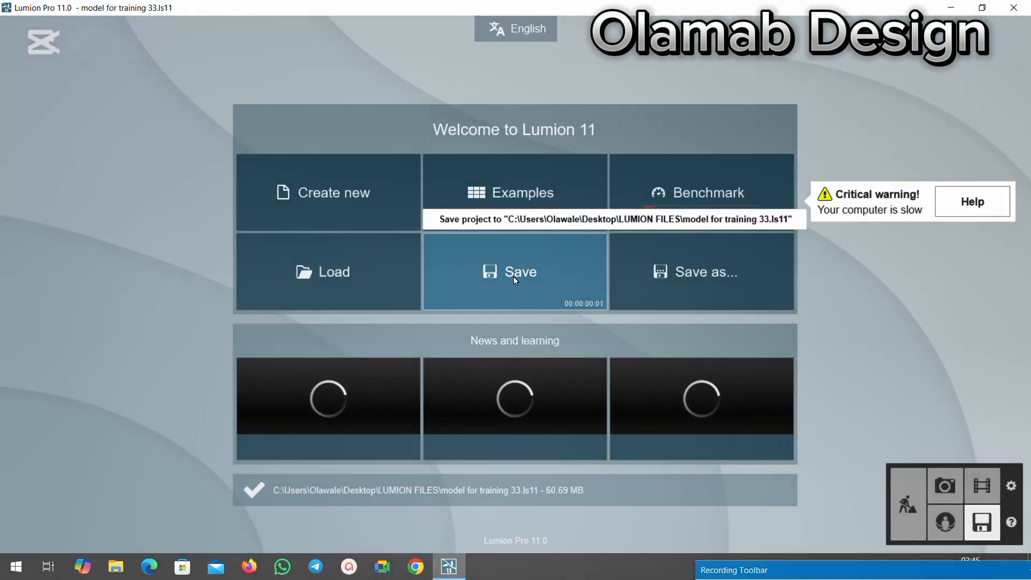
pyautogui.click(528, 268)
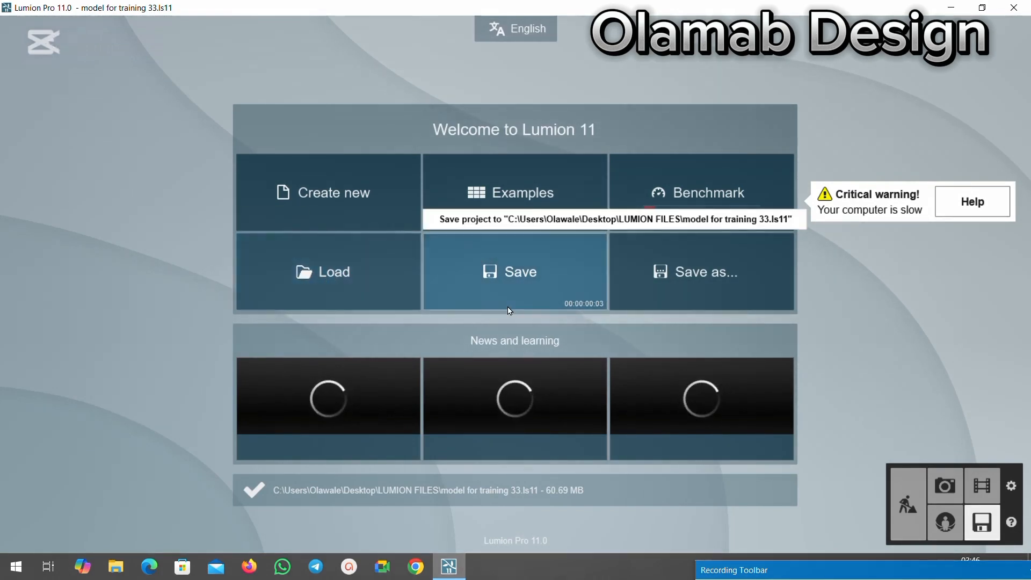
pyautogui.click(911, 506)
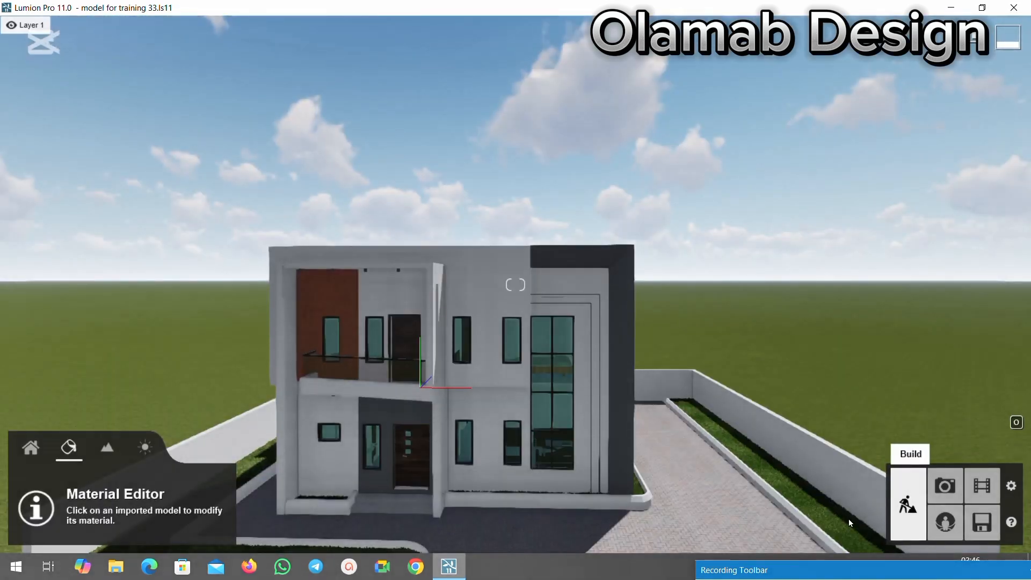
pyautogui.press('s')
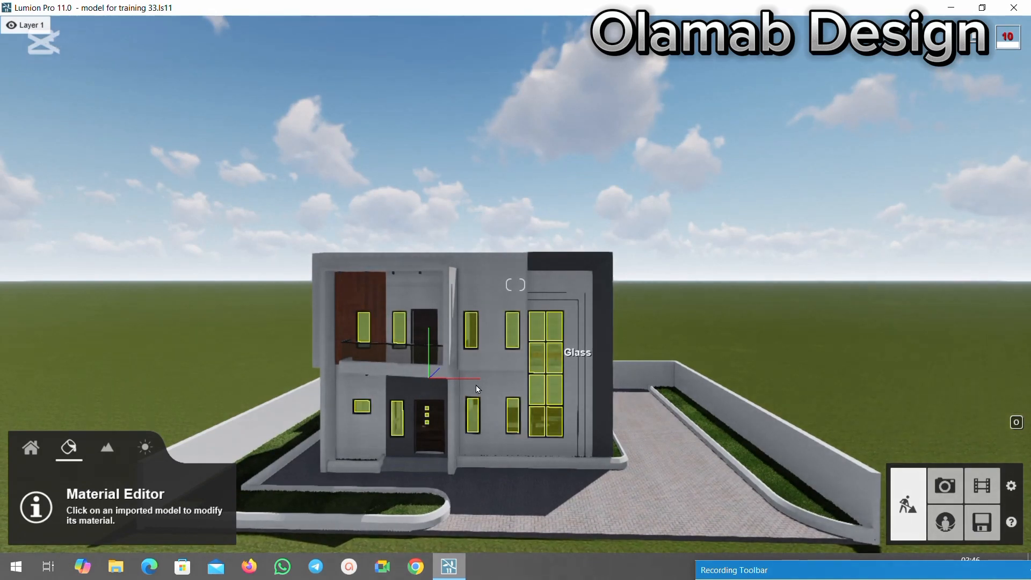
pyautogui.press('w')
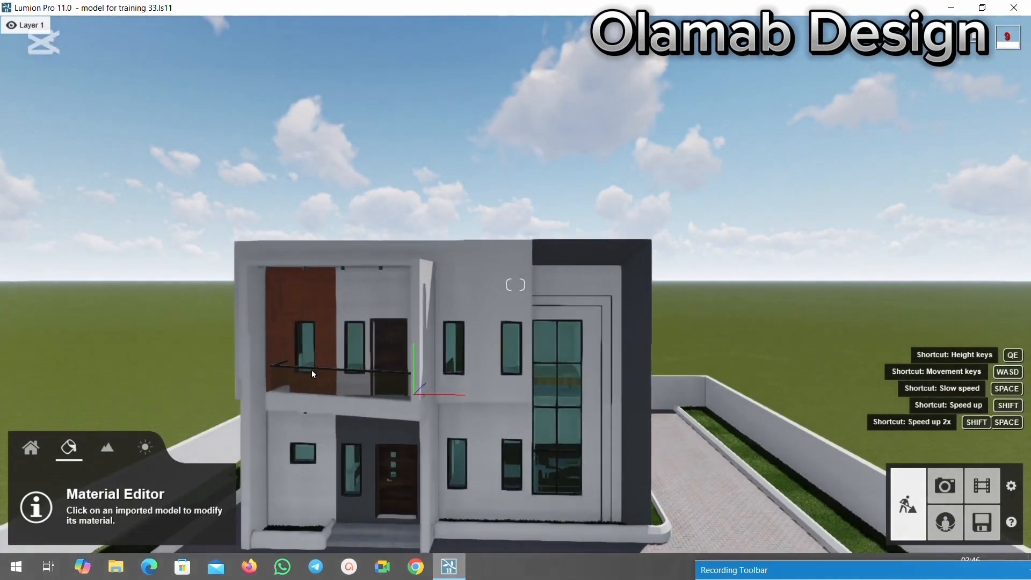